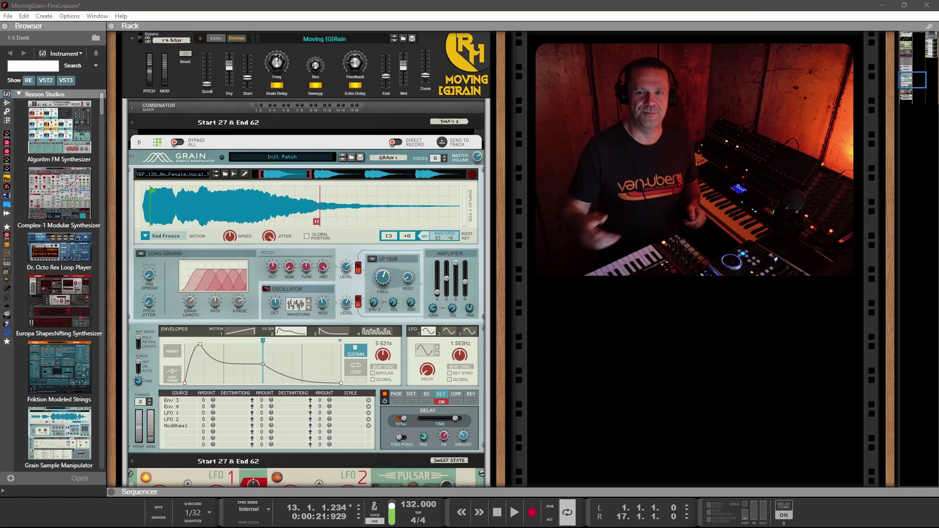
Step: Show the devices inside the PhaseRhodes combinator and audition its chord sequence in playback
{"action": "left_click", "coordinate": [897, 243]}
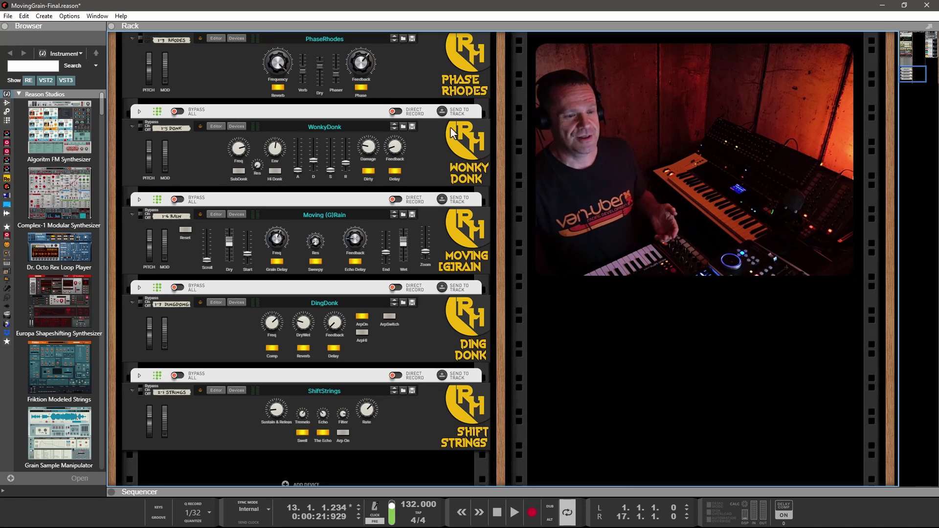
{"action": "left_click", "coordinate": [431, 81]}
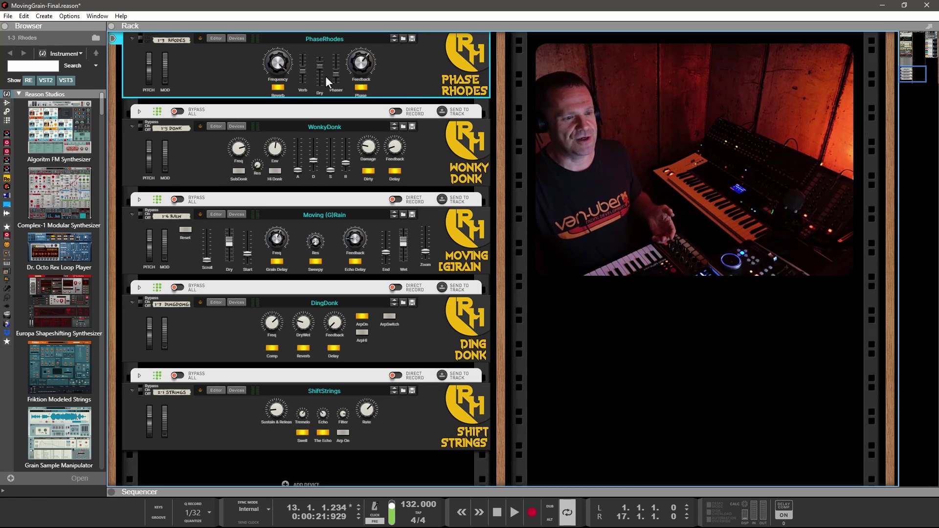
{"action": "left_click", "coordinate": [236, 40]}
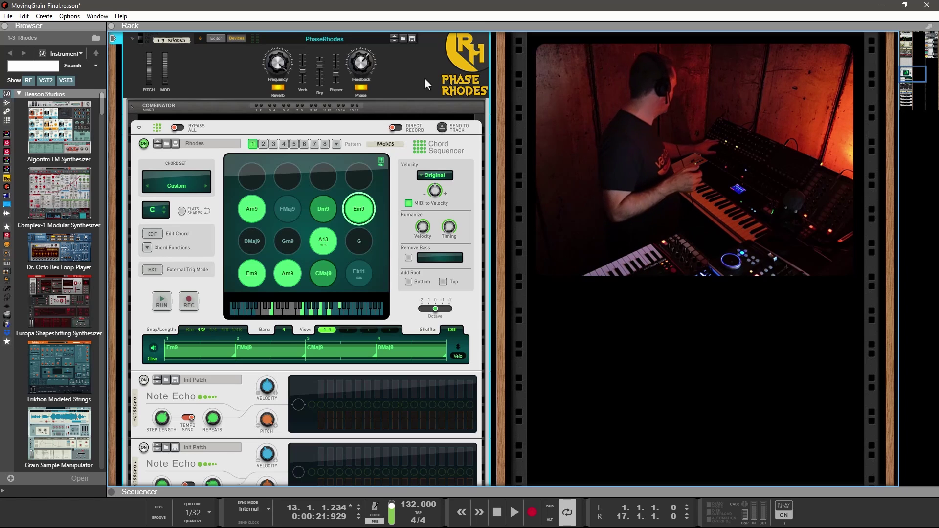
{"action": "key", "text": "space"}
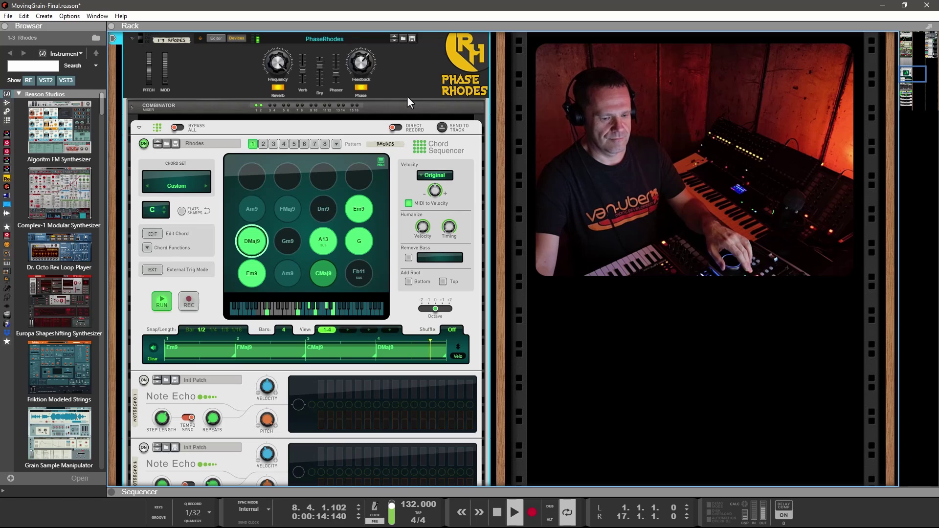
{"action": "key", "text": "space"}
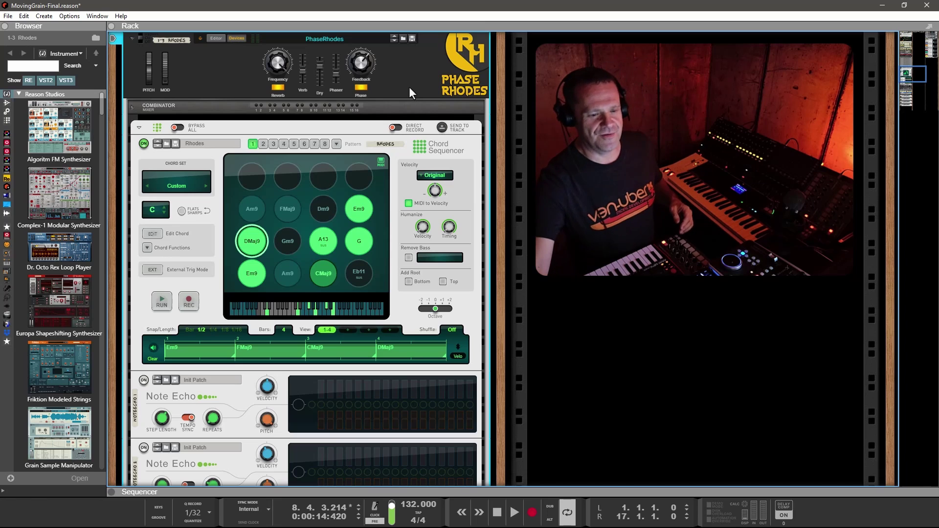
Step: Fold away the combinator's player devices and solo the Phase and Dry channels of the microMIX
{"action": "left_click", "coordinate": [140, 128]}
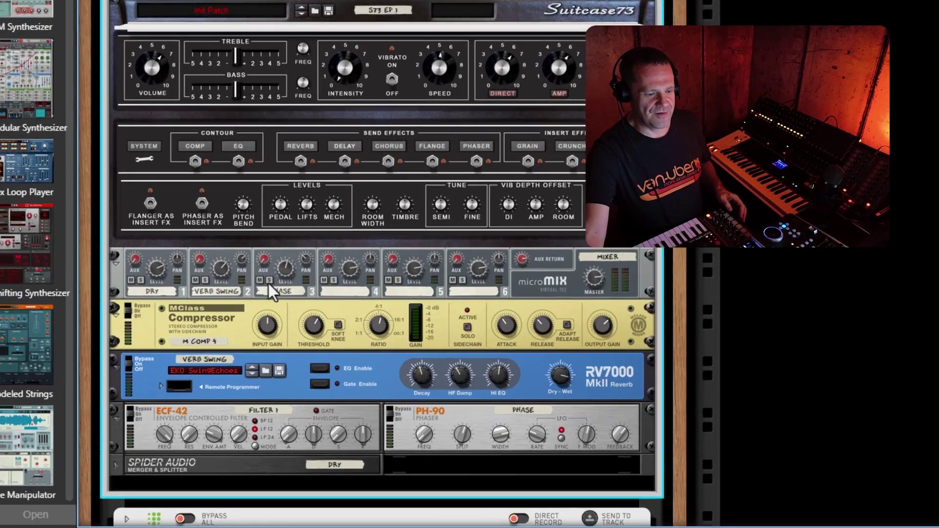
{"action": "left_click", "coordinate": [233, 325]}
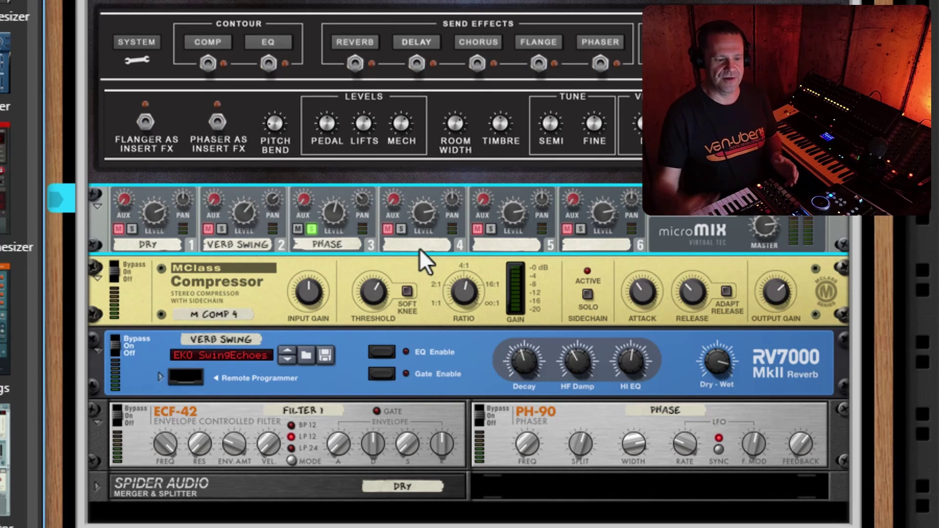
{"action": "left_click", "coordinate": [425, 268]}
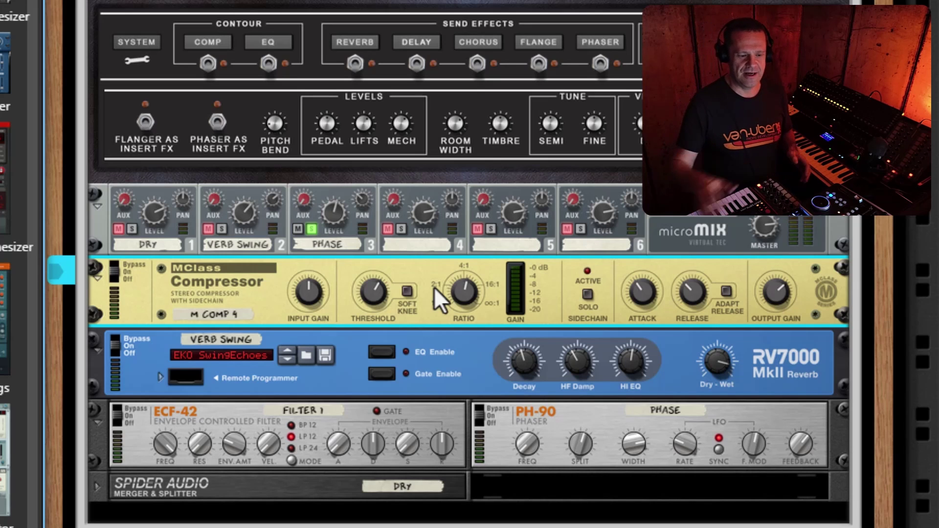
{"action": "left_click", "coordinate": [133, 228]}
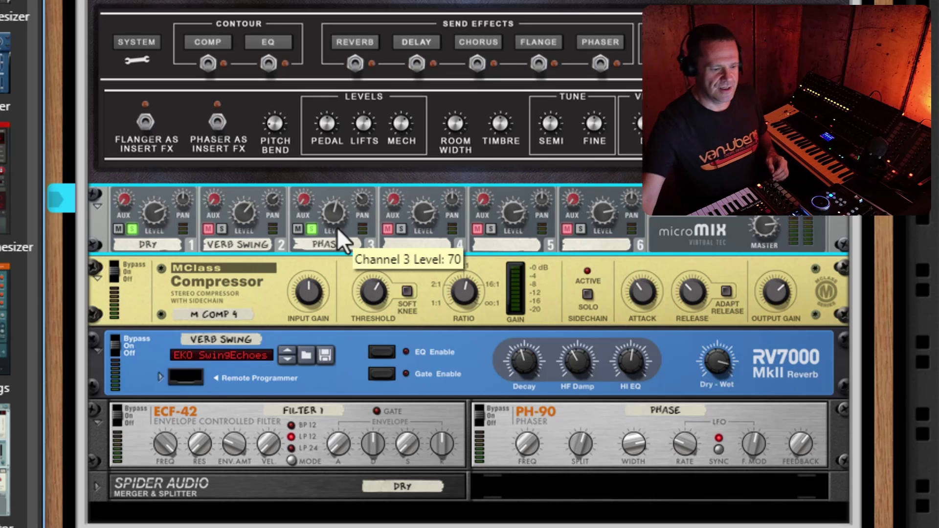
Step: Look at the patch list of the Verb Swing RV7000 reverb without loading another patch
{"action": "left_click", "coordinate": [672, 374]}
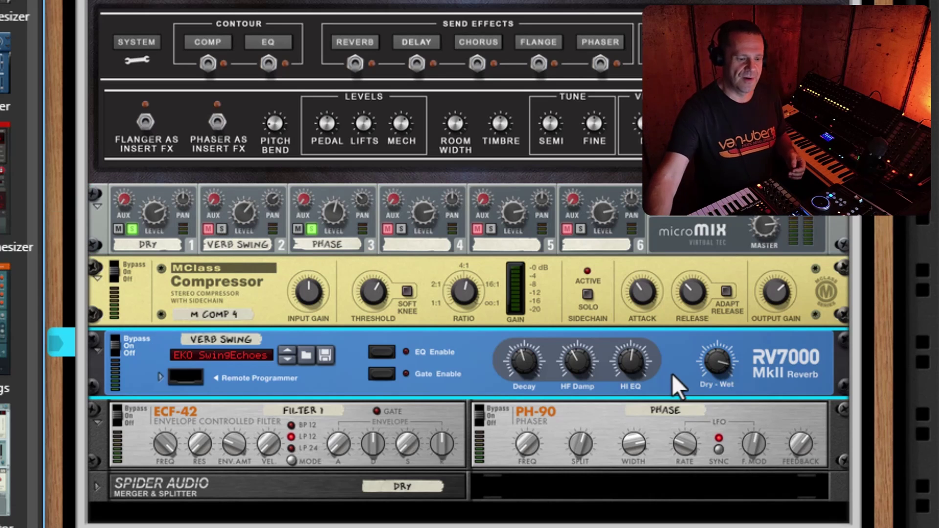
{"action": "left_click", "coordinate": [220, 355]}
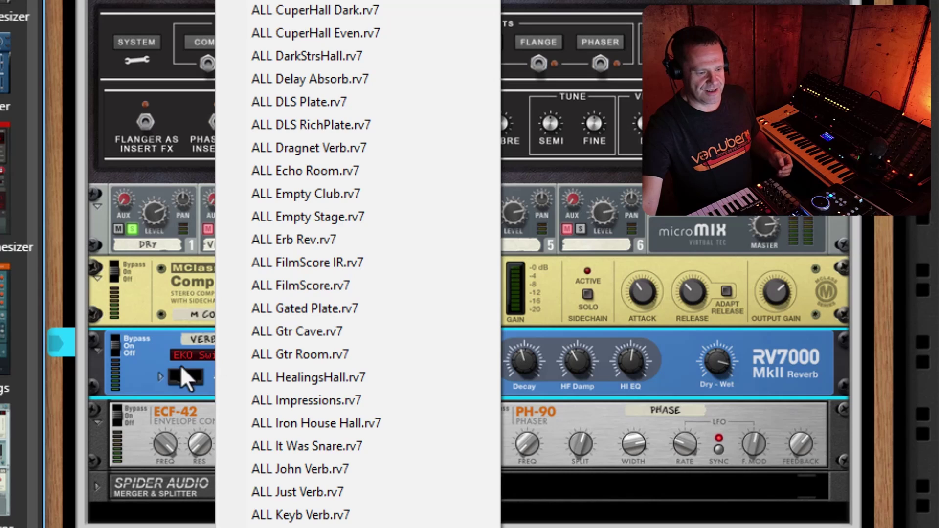
{"action": "left_click", "coordinate": [127, 351]}
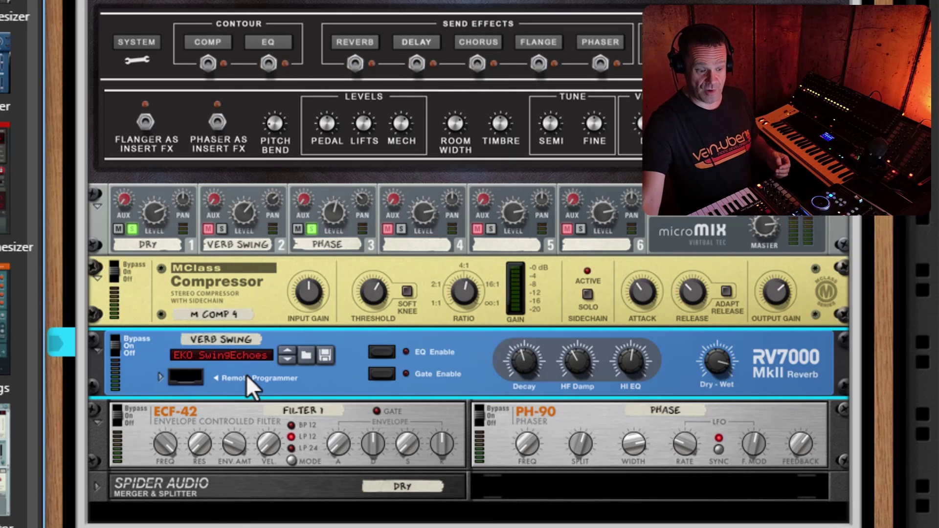
Step: Solo the Verb Swing channel on the microMIX and clear the solo on the Dry and Phase channels
{"action": "left_click", "coordinate": [221, 229]}
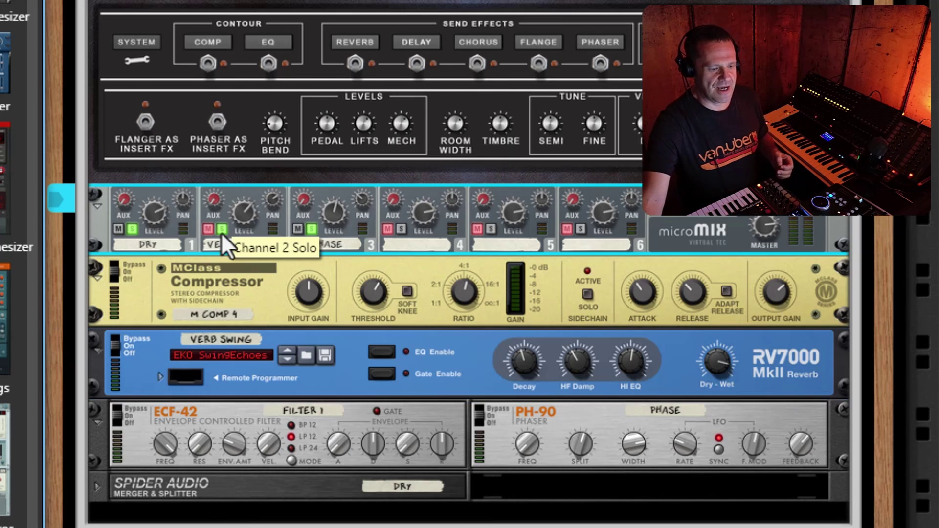
{"action": "left_click", "coordinate": [131, 228]}
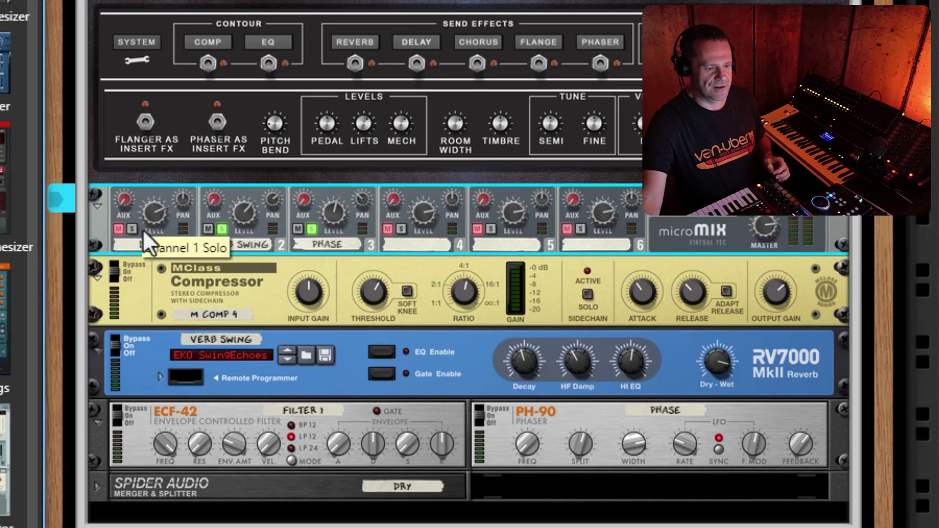
{"action": "left_click", "coordinate": [312, 229]}
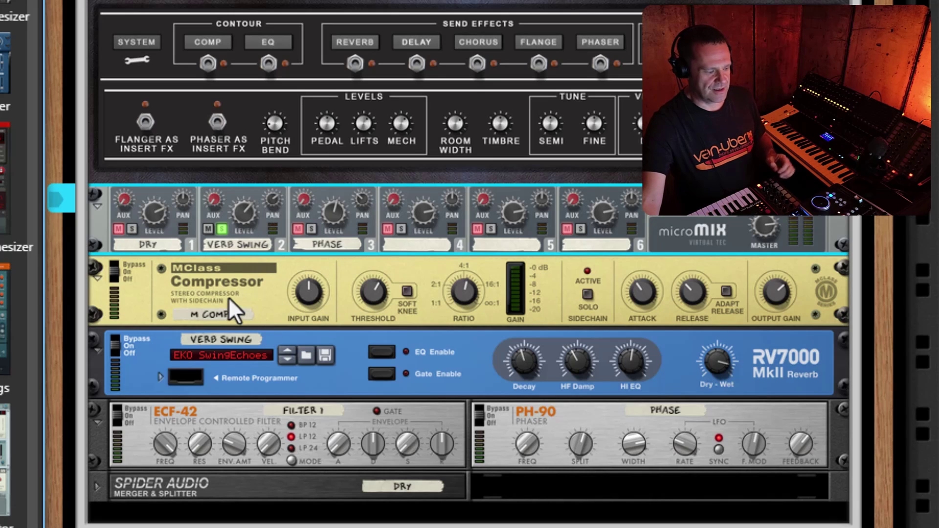
{"action": "left_click", "coordinate": [228, 297]}
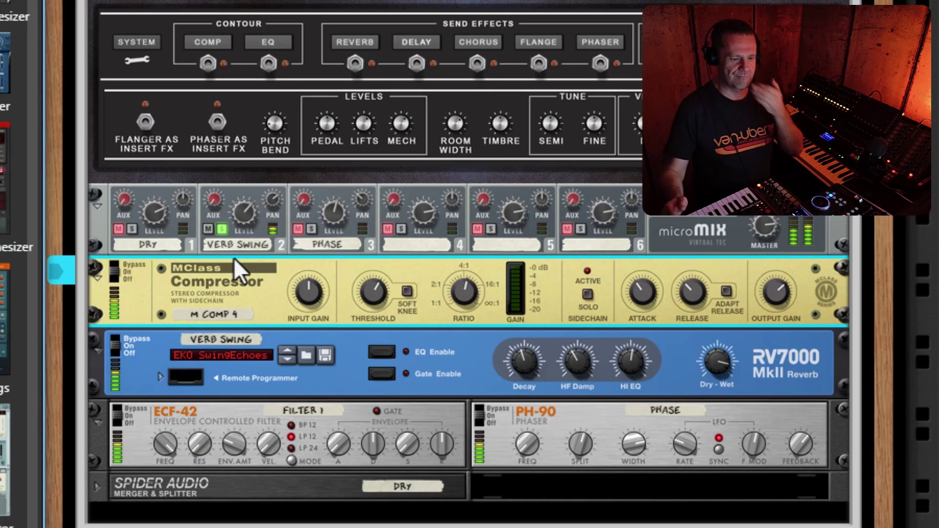
Step: Solo the Dry and Phase channels alongside Verb Swing and set the Phase channel's level to 71
{"action": "left_click", "coordinate": [133, 229]}
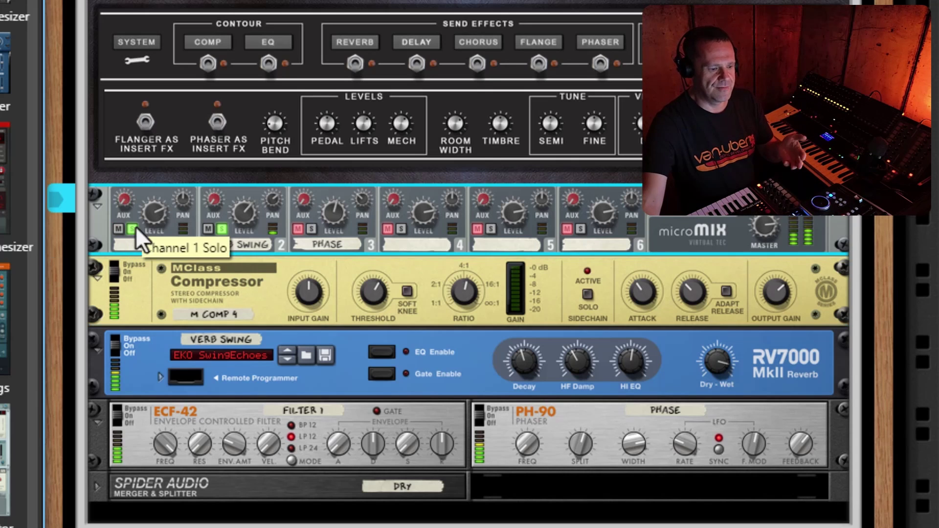
{"action": "left_click", "coordinate": [311, 229]}
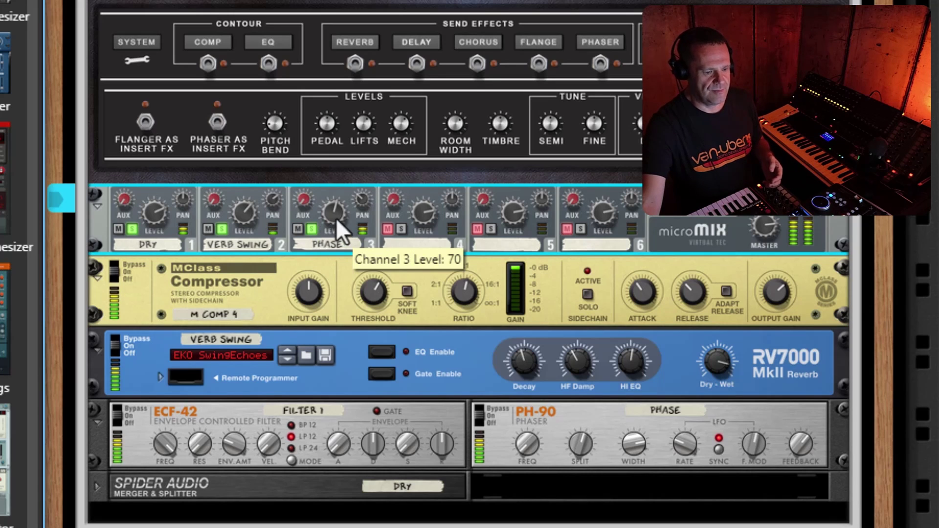
{"action": "mouse_move", "coordinate": [336, 218]}
{"action": "left_mouse_down"}
{"action": "mouse_move", "coordinate": [340, 196]}
{"action": "mouse_move", "coordinate": [335, 216]}
{"action": "left_mouse_up"}
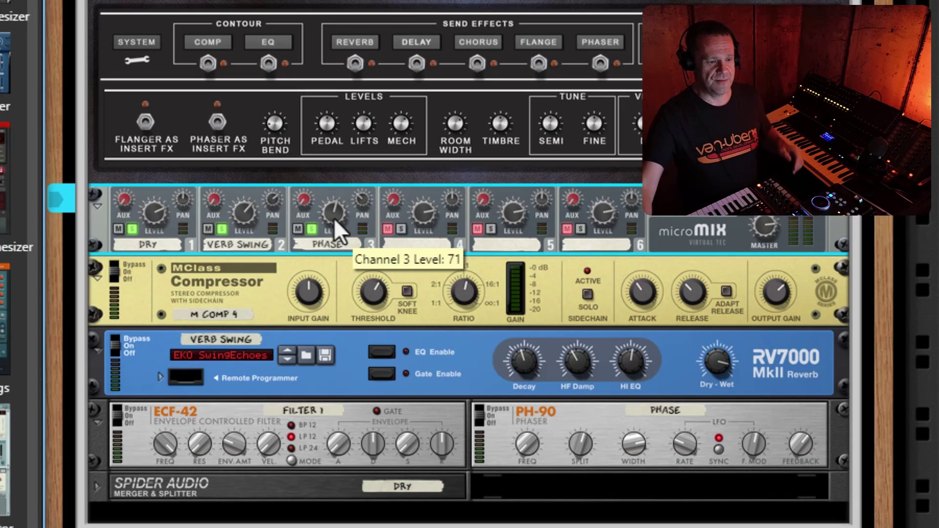
Step: Turn off solo on the Dry, Verb Swing and Phase channels of the microMIX
{"action": "left_click", "coordinate": [132, 228]}
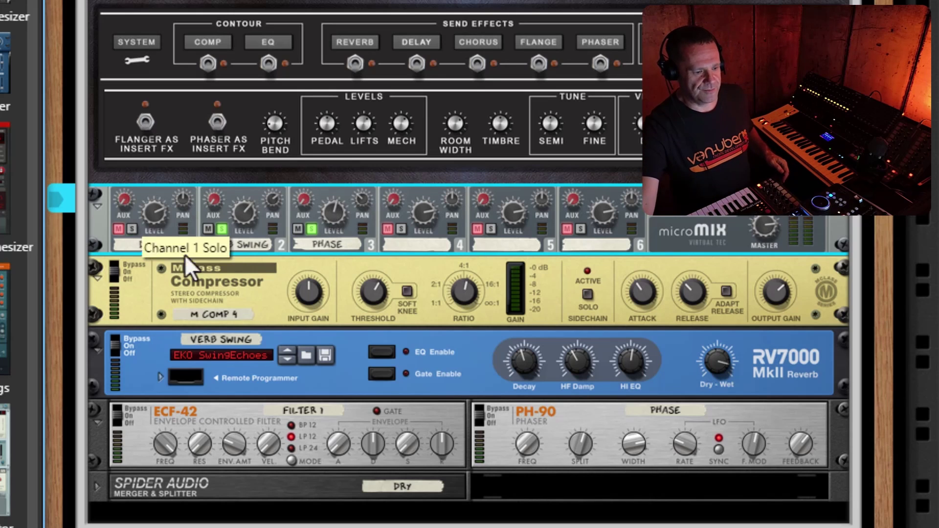
{"action": "left_click", "coordinate": [222, 229]}
{"action": "left_click", "coordinate": [310, 230]}
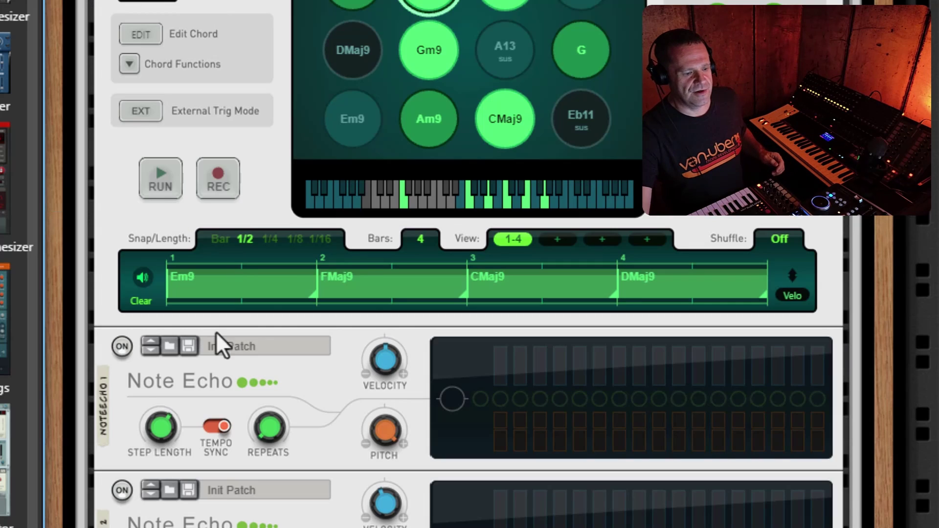
Step: Enable Note Echo 1 to audition it, examine its step length, repeats and pitch settings, and switch it off
{"action": "scroll", "coordinate": [255, 298], "scroll_direction": "down", "scroll_amount": 5}
{"action": "scroll", "coordinate": [297, 176], "scroll_direction": "up", "scroll_amount": 1}
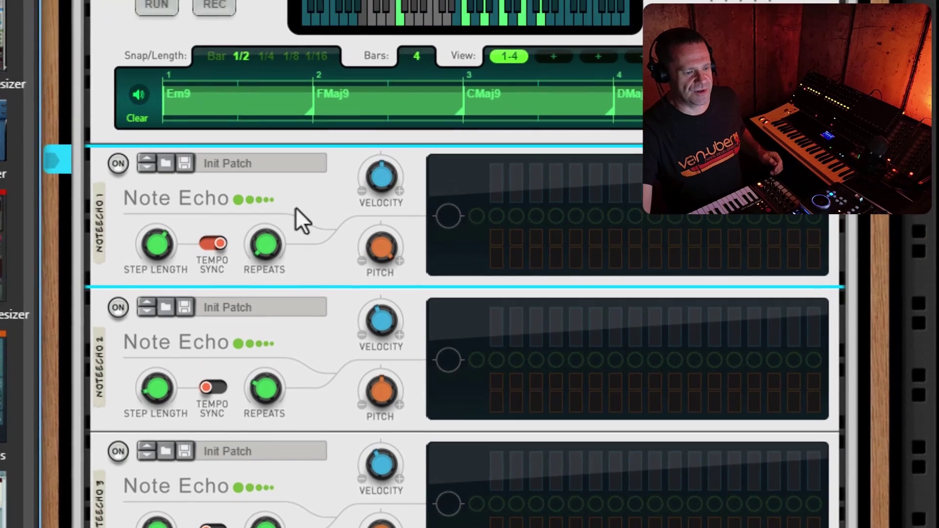
{"action": "scroll", "coordinate": [295, 209], "scroll_direction": "down", "scroll_amount": 3}
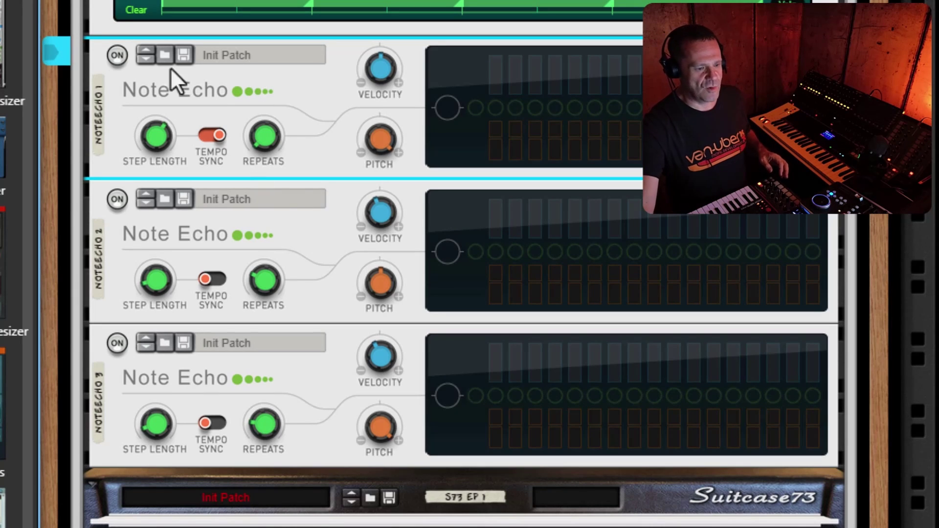
{"action": "left_click", "coordinate": [118, 56]}
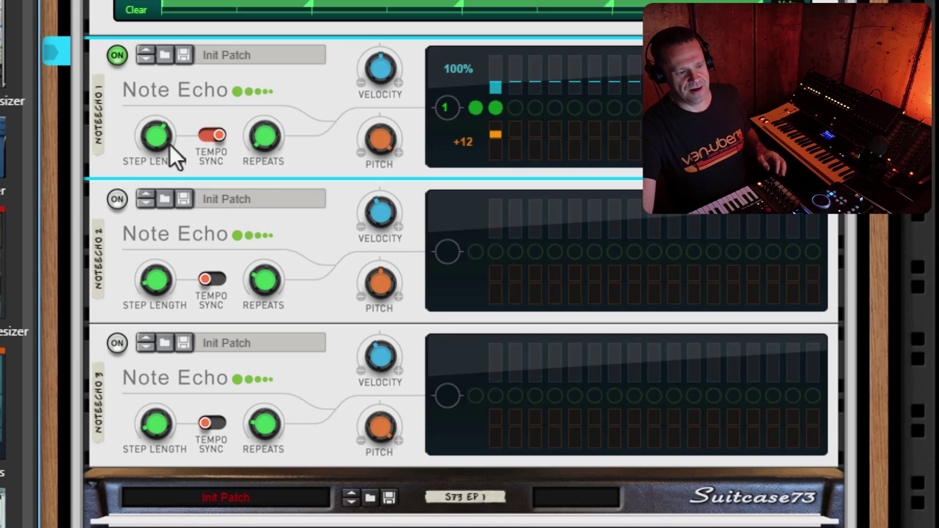
{"action": "mouse_move", "coordinate": [163, 133]}
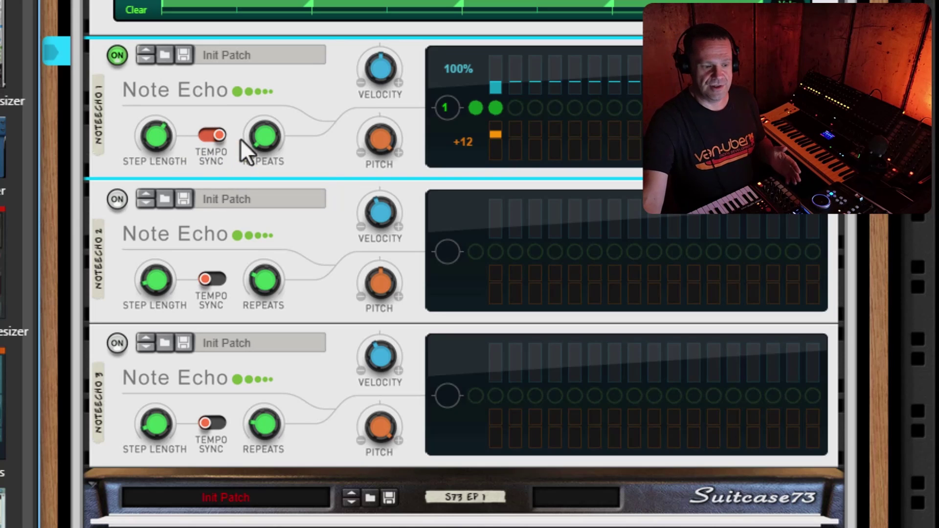
{"action": "mouse_move", "coordinate": [264, 145]}
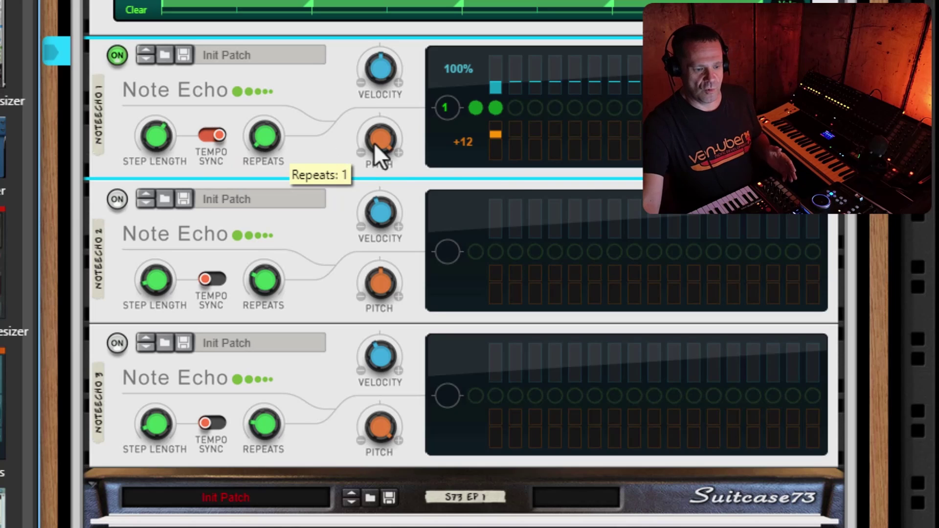
{"action": "mouse_move", "coordinate": [383, 142]}
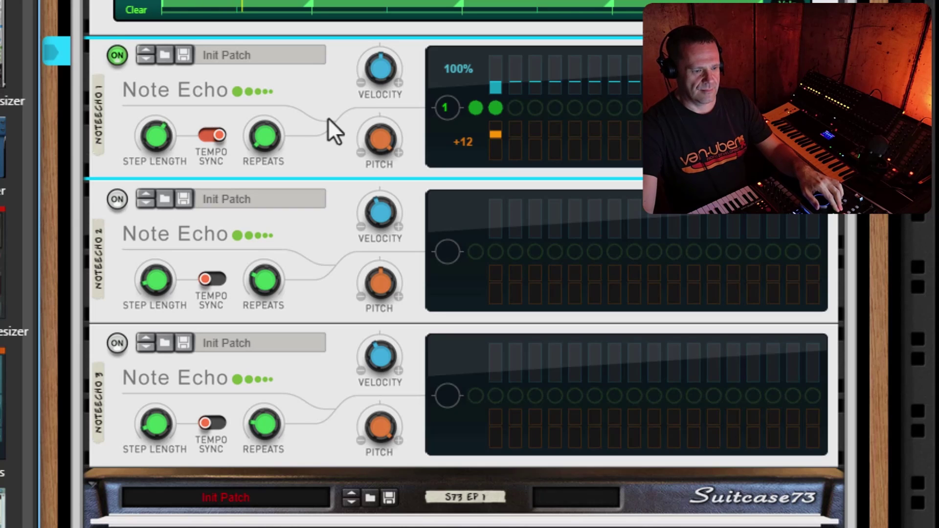
{"action": "left_click", "coordinate": [117, 54]}
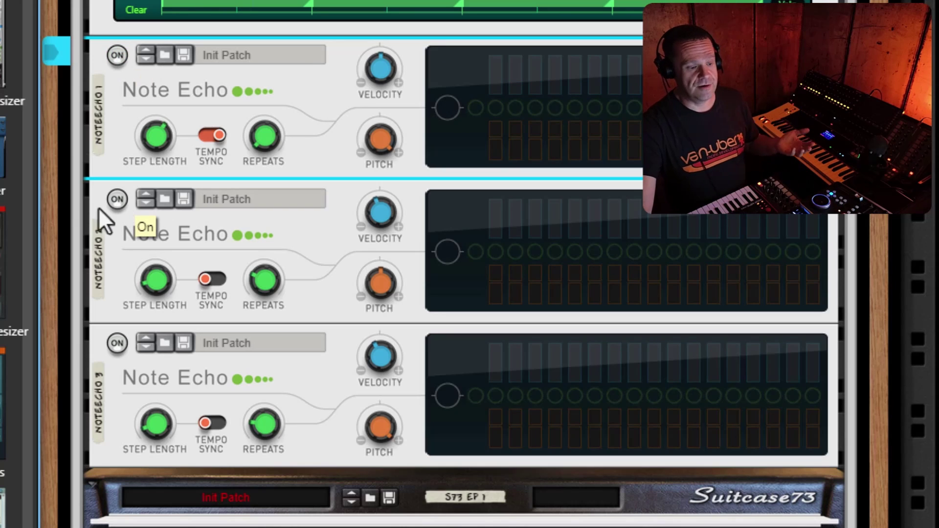
Step: Enable Note Echo 2 to audition it, examine its step length, pitch and muted repeats, and switch it off
{"action": "left_click", "coordinate": [117, 198]}
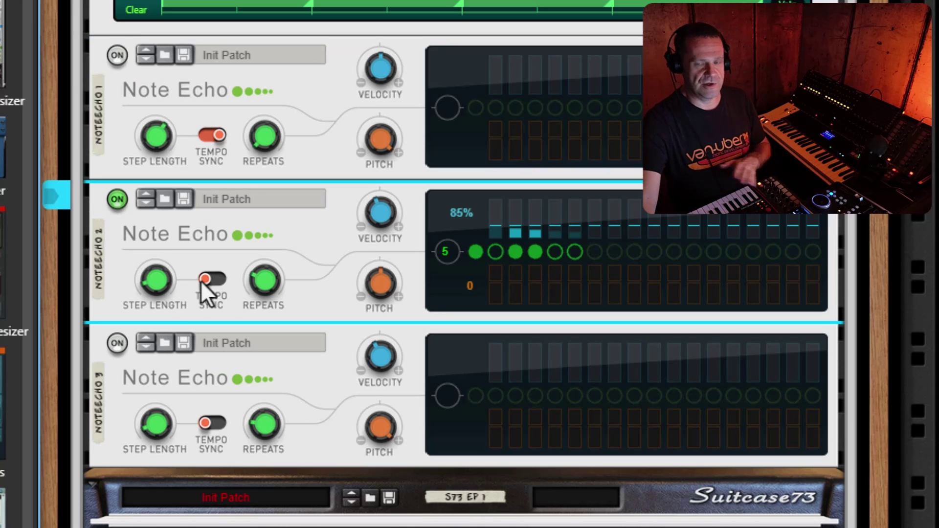
{"action": "mouse_move", "coordinate": [151, 285]}
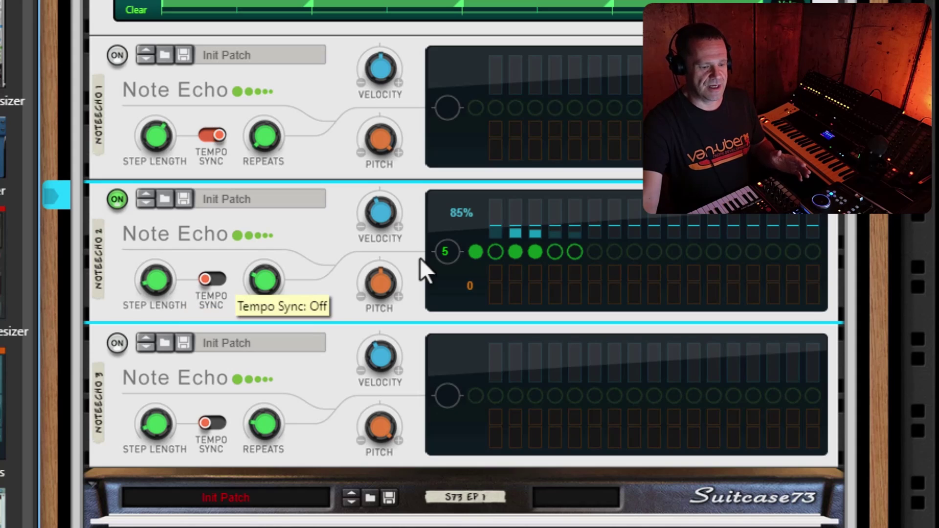
{"action": "mouse_move", "coordinate": [381, 288]}
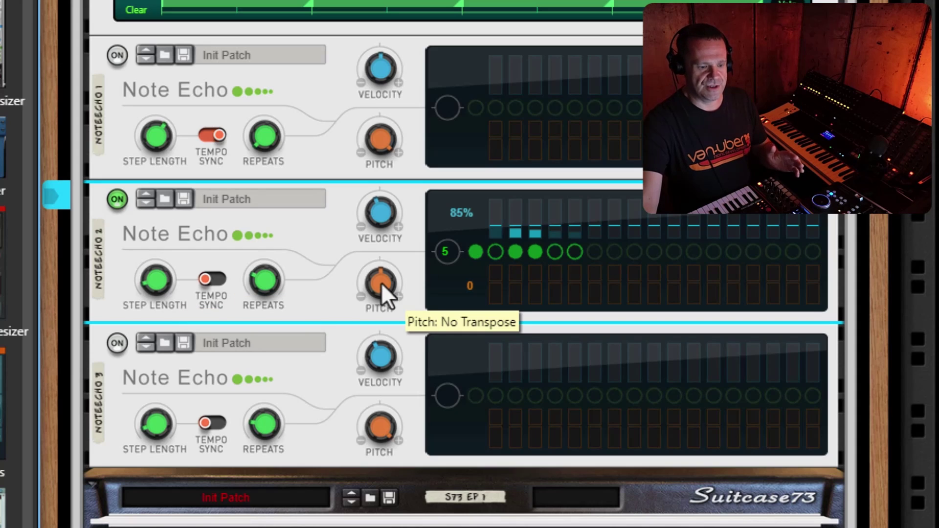
{"action": "left_click", "coordinate": [495, 254]}
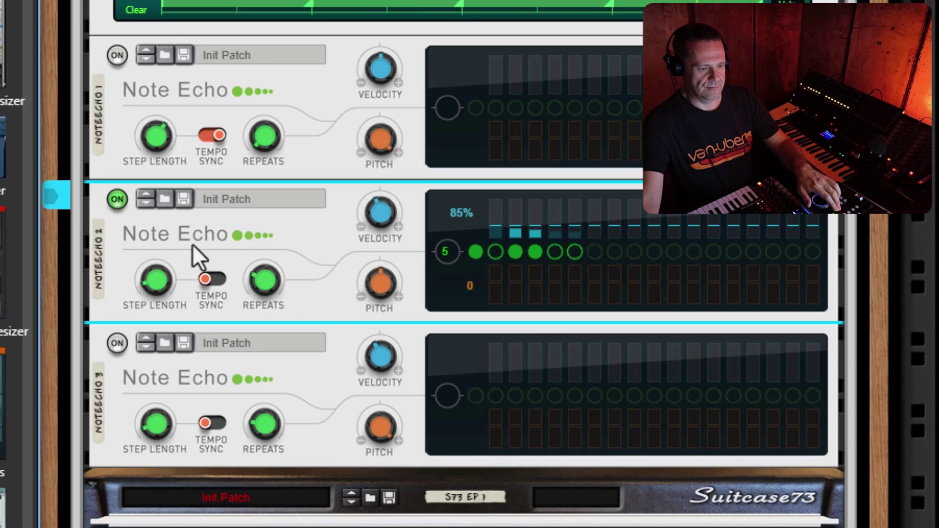
{"action": "left_click", "coordinate": [117, 198]}
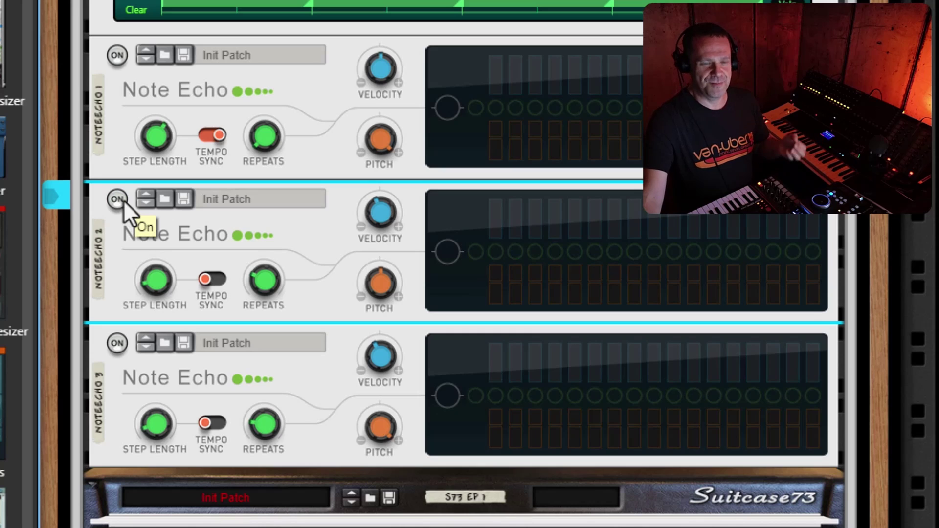
Step: Enable Note Echo 3 to audition it, examine its step length, and check the microMIX channels further down the rack
{"action": "left_click", "coordinate": [117, 343]}
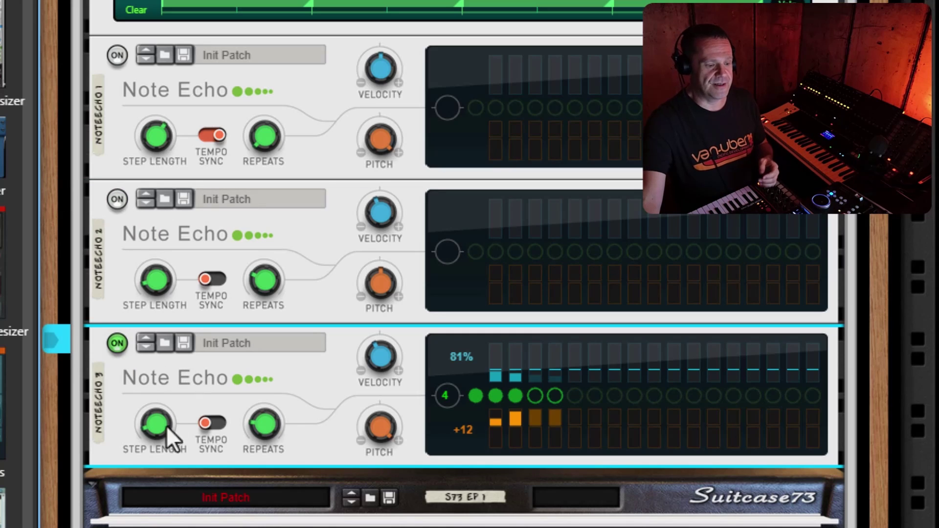
{"action": "mouse_move", "coordinate": [156, 429]}
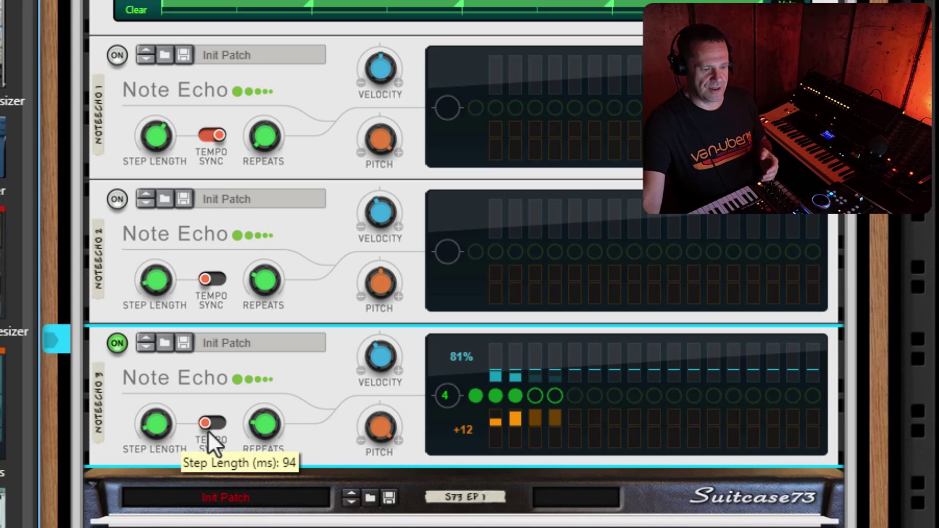
{"action": "left_click_drag", "start_coordinate": [151, 433], "coordinate": [151, 432]}
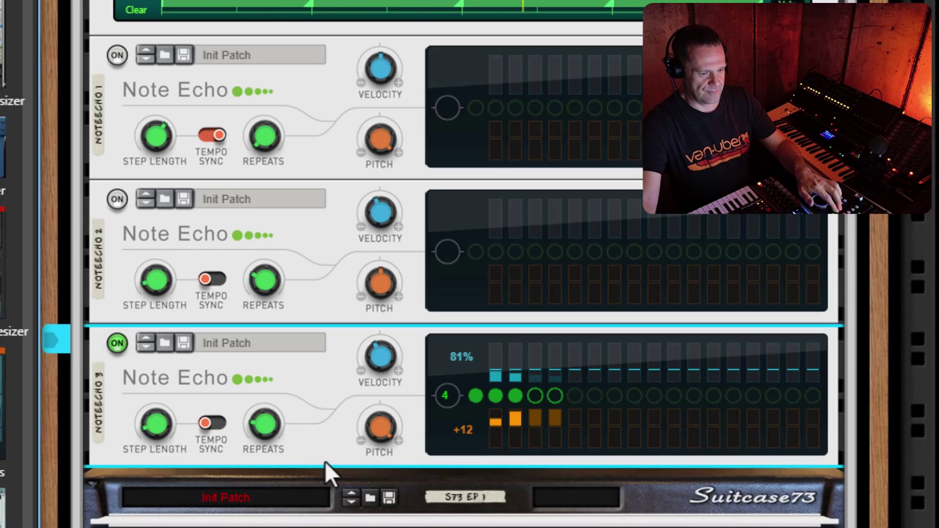
{"action": "scroll", "coordinate": [324, 462], "scroll_direction": "down", "scroll_amount": 10}
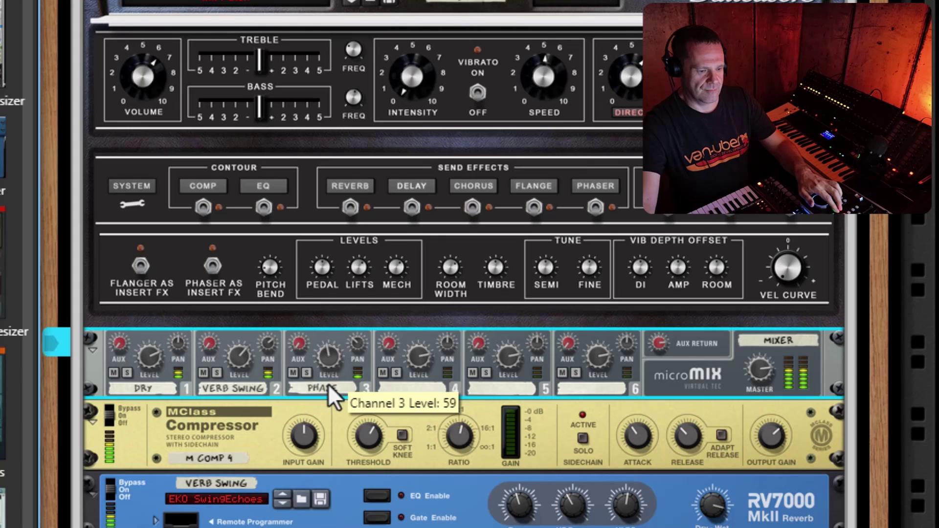
{"action": "scroll", "coordinate": [327, 381], "scroll_direction": "up", "scroll_amount": 10}
{"action": "left_click", "coordinate": [315, 379]}
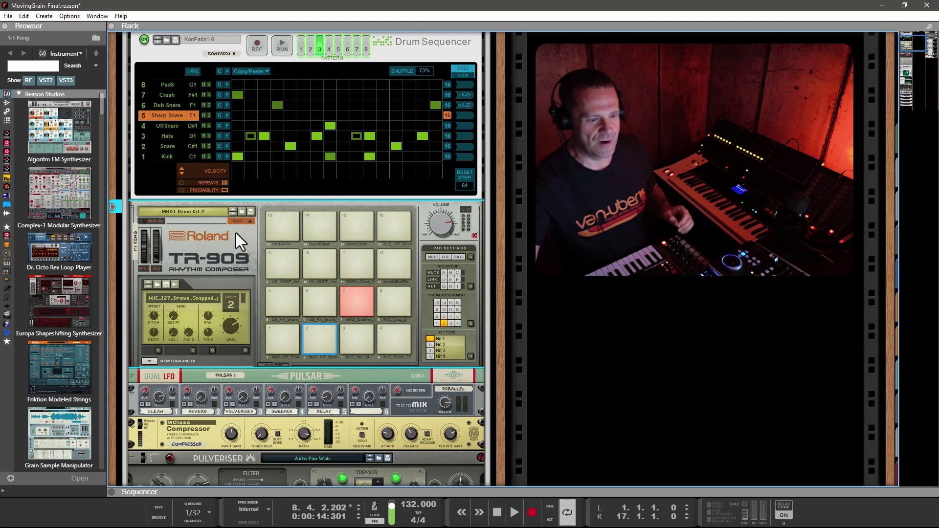
Step: Examine the KonPads1-8 Drum Sequencer player and the Kong drum device it drives
{"action": "left_click", "coordinate": [421, 42]}
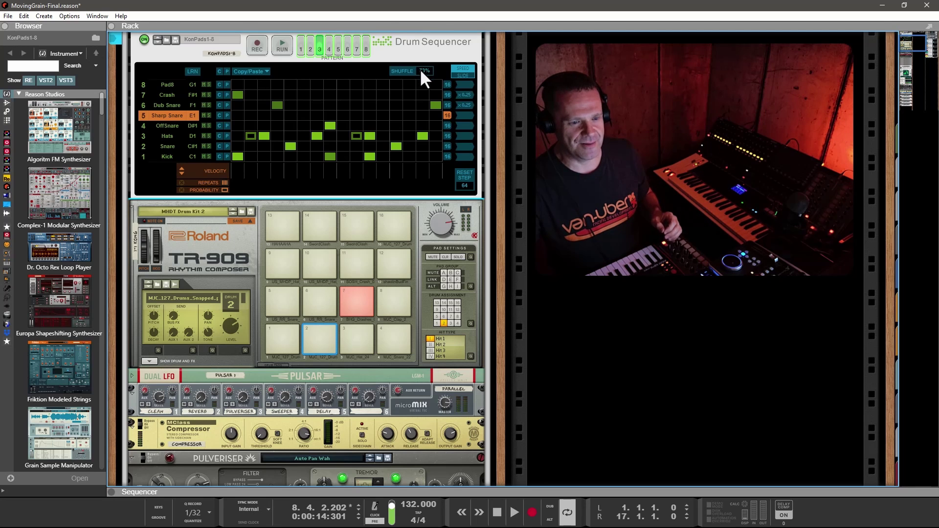
{"action": "scroll", "coordinate": [419, 68], "scroll_direction": "up", "scroll_amount": 3}
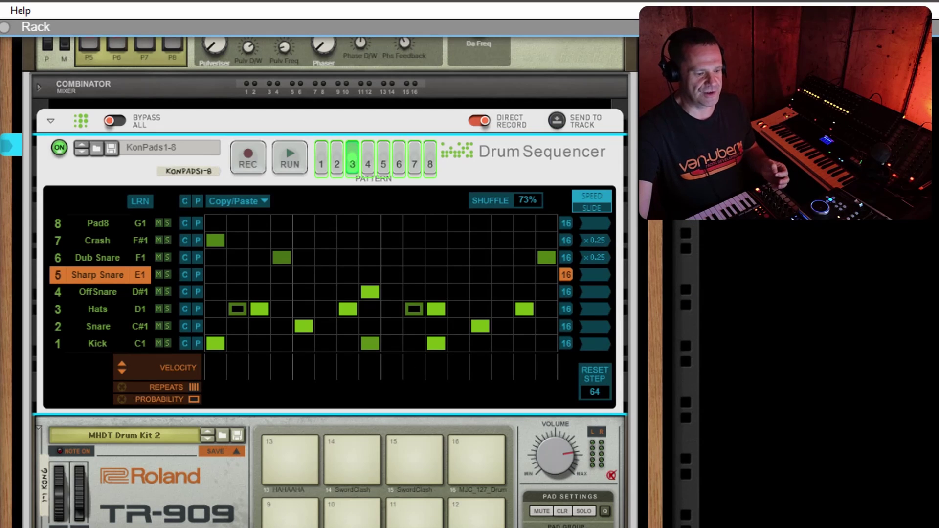
{"action": "left_click", "coordinate": [200, 444]}
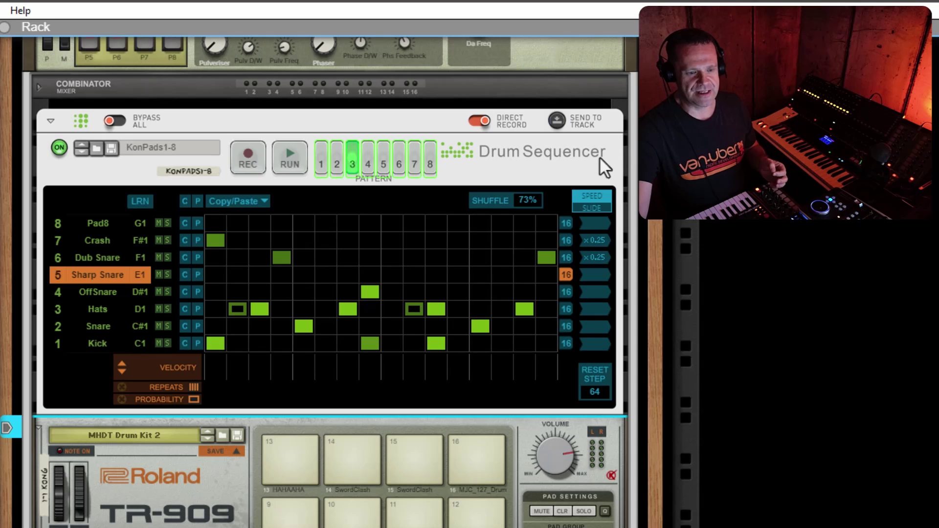
{"action": "left_click", "coordinate": [542, 160]}
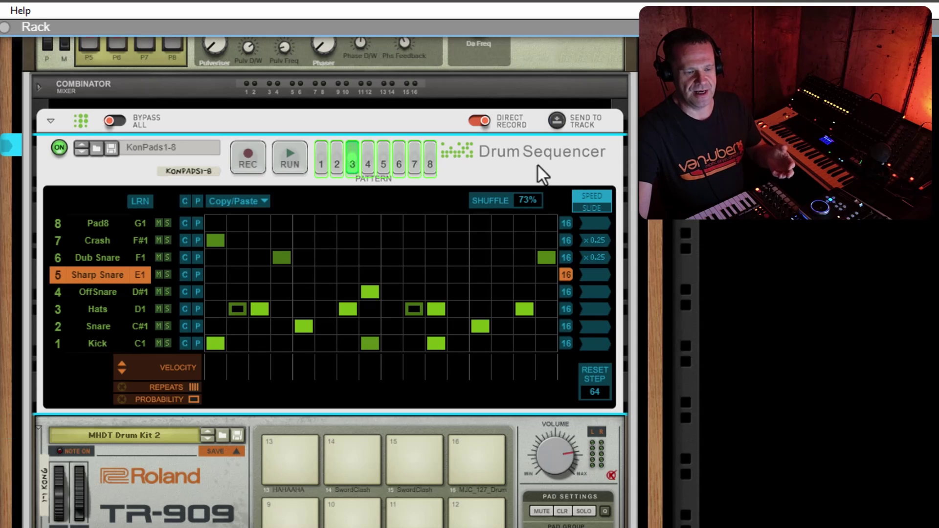
Step: Open the Drum Sequencer's pattern selection automation for editing and enlarge the sequencer to show its Pattern Select lane
{"action": "right_click", "coordinate": [351, 169]}
{"action": "left_click", "coordinate": [415, 196]}
{"action": "right_click", "coordinate": [350, 165]}
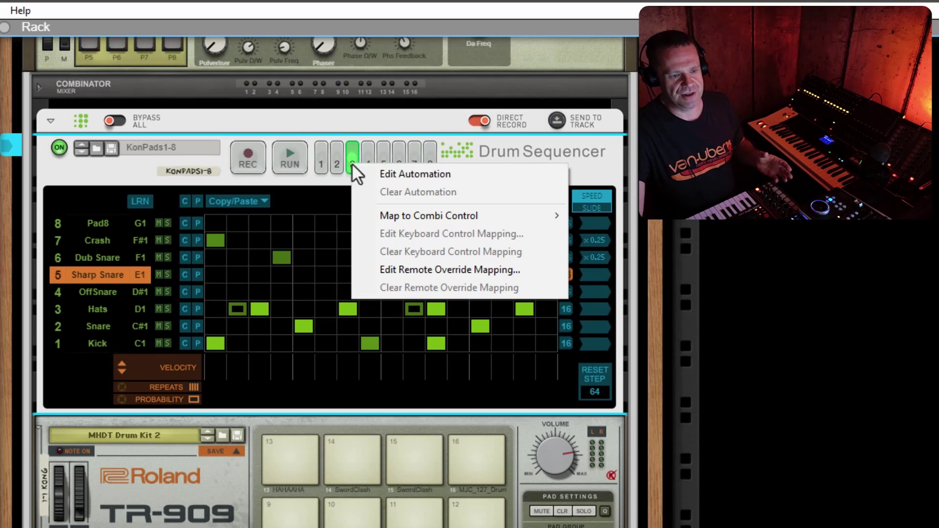
{"action": "left_click", "coordinate": [400, 174]}
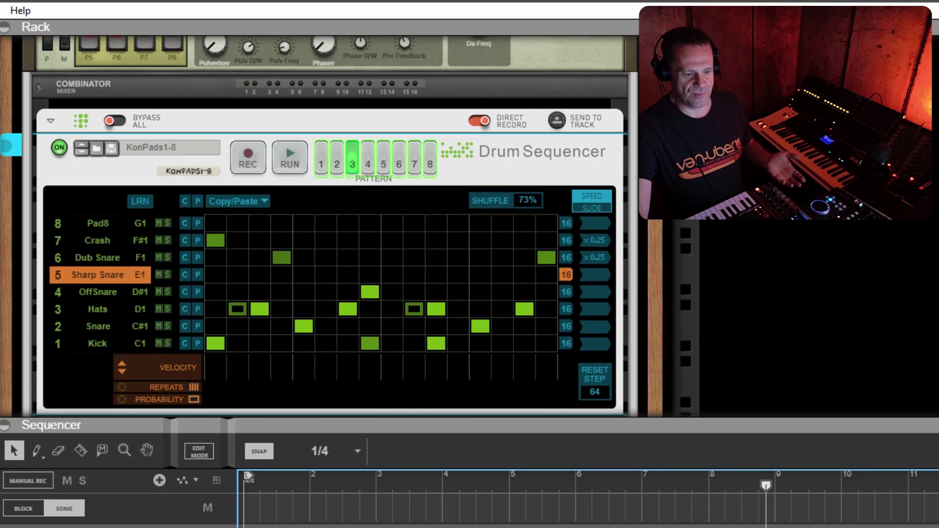
{"action": "left_click_drag", "start_coordinate": [492, 419], "coordinate": [503, 4]}
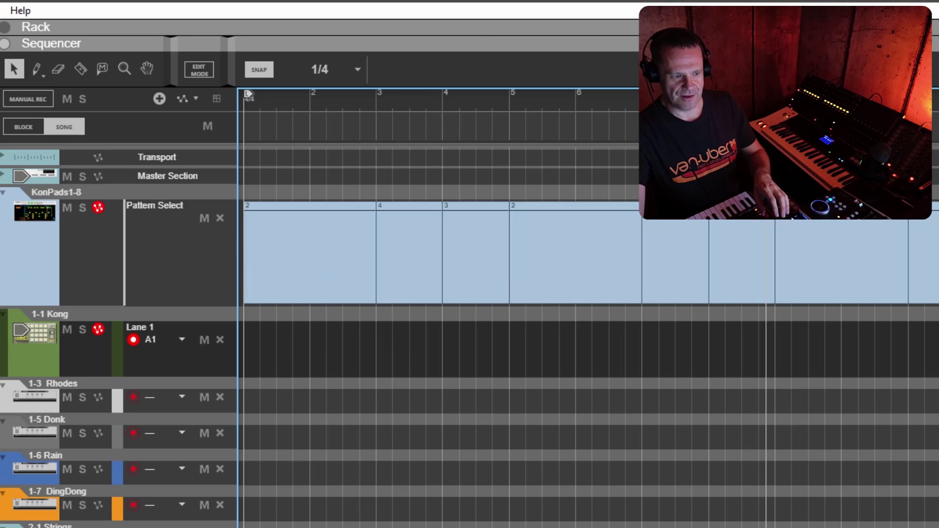
Step: Move the pattern clips five bars later and add a one-bar clip for pattern 3 at bar 1
{"action": "left_click_drag", "start_coordinate": [280, 269], "coordinate": [618, 271]}
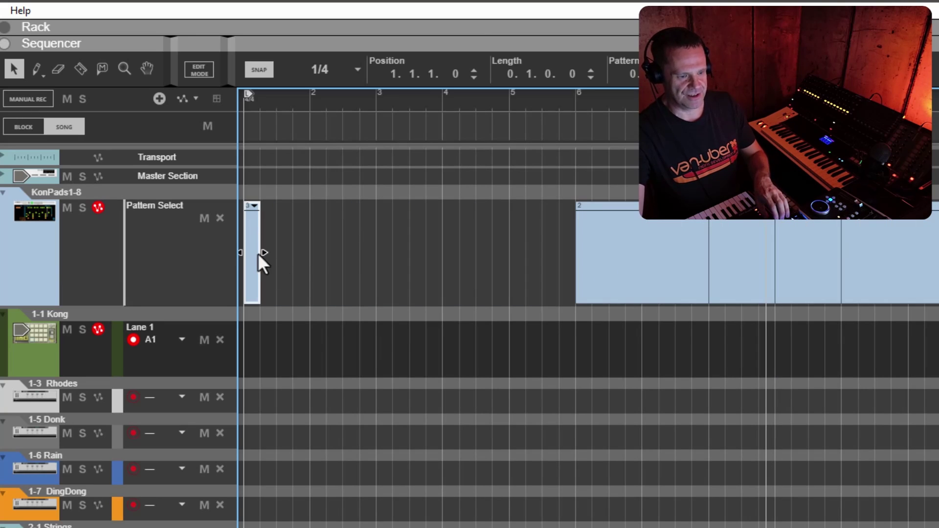
{"action": "left_click_drag", "start_coordinate": [264, 253], "coordinate": [310, 252]}
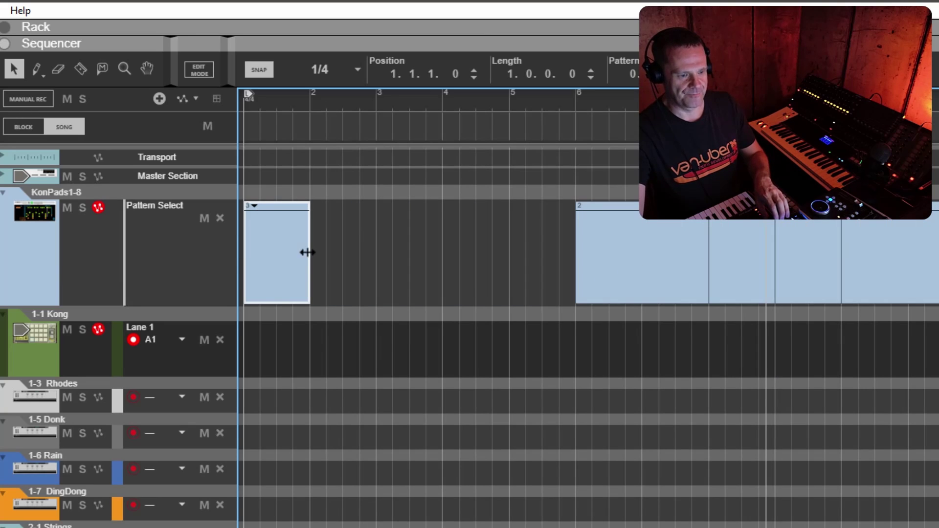
{"action": "left_click", "coordinate": [253, 207]}
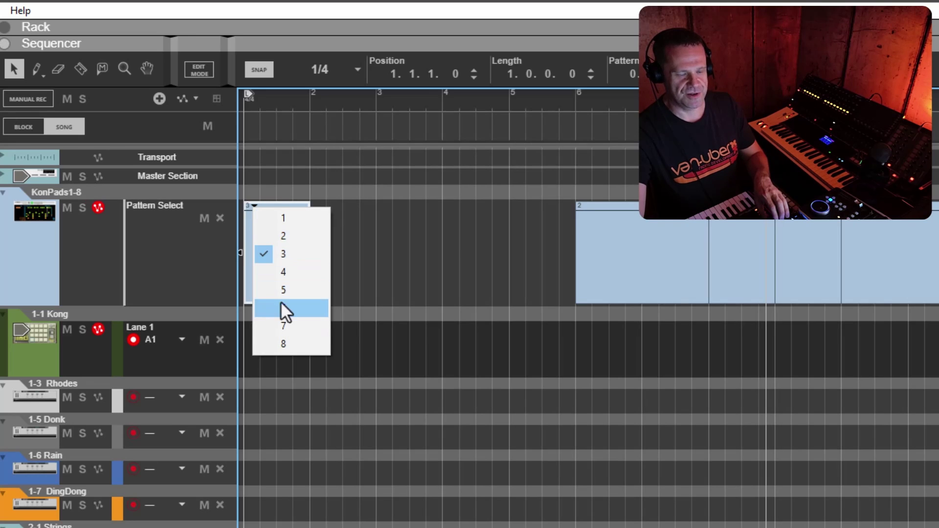
{"action": "left_click", "coordinate": [284, 256]}
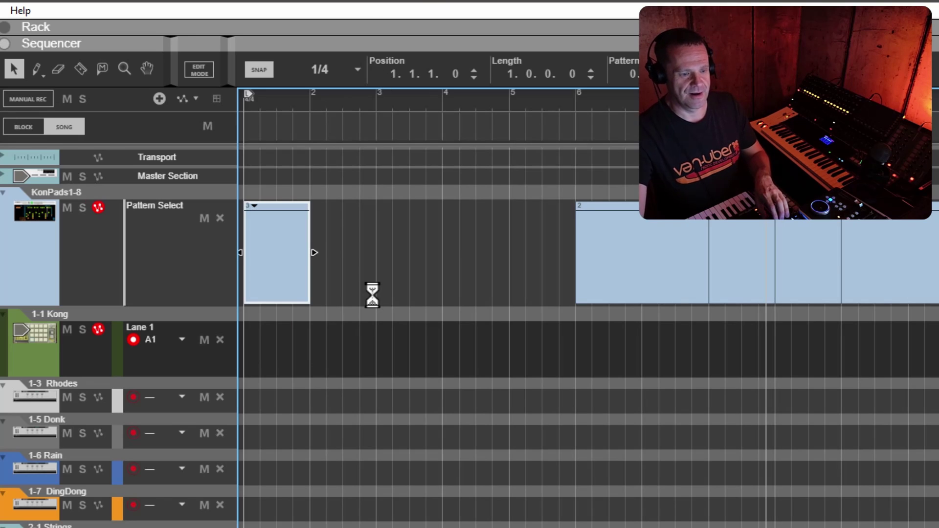
Step: Undo the edits on the Pattern Select lane and deselect its clips
{"action": "key", "text": "ctrl+z"}
{"action": "key", "text": "ctrl+z"}
{"action": "key", "text": "ctrl+z"}
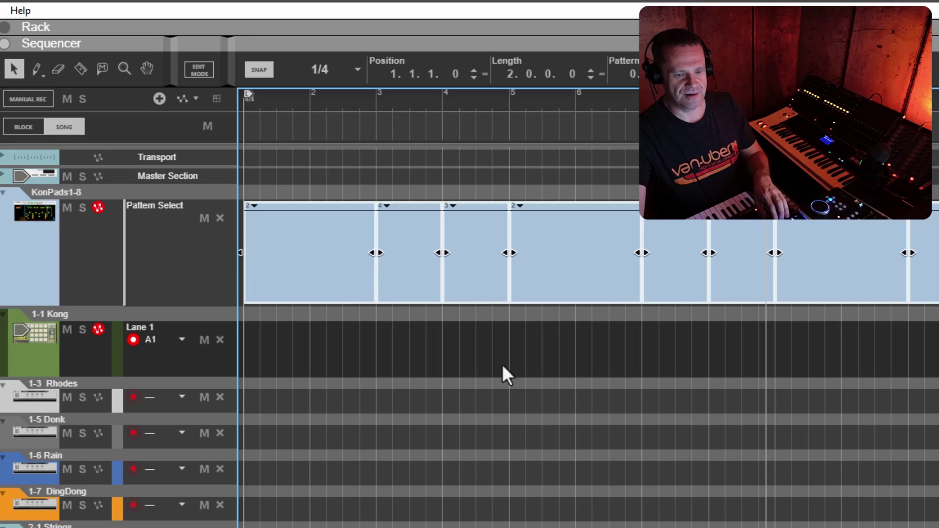
{"action": "left_click", "coordinate": [503, 368]}
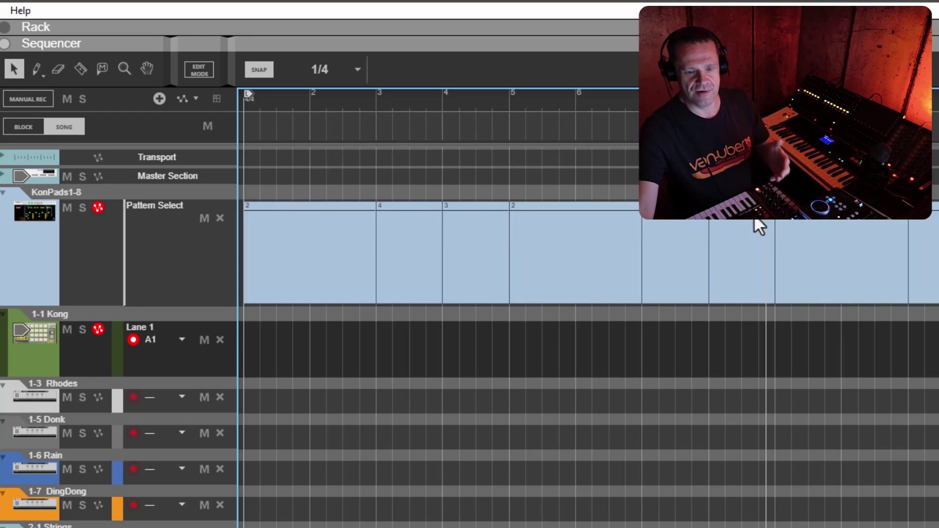
Step: Return to the rack and play the song to watch the Drum Sequencer follow its automated pattern changes
{"action": "key", "text": "F6"}
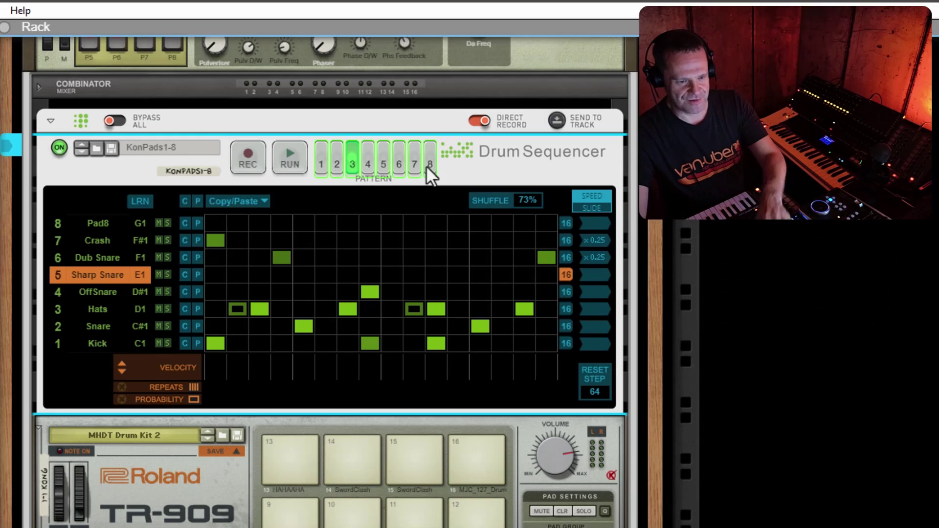
{"action": "key", "text": "space"}
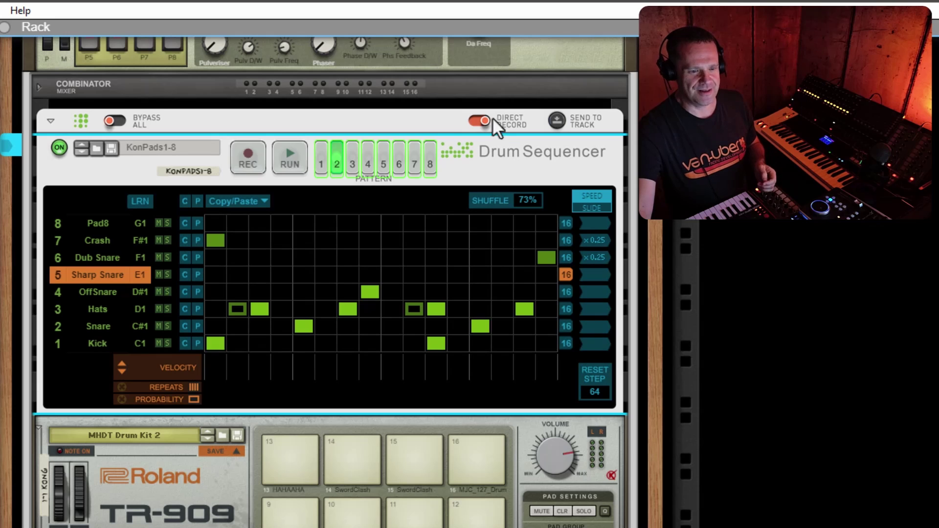
{"action": "left_click", "coordinate": [473, 118]}
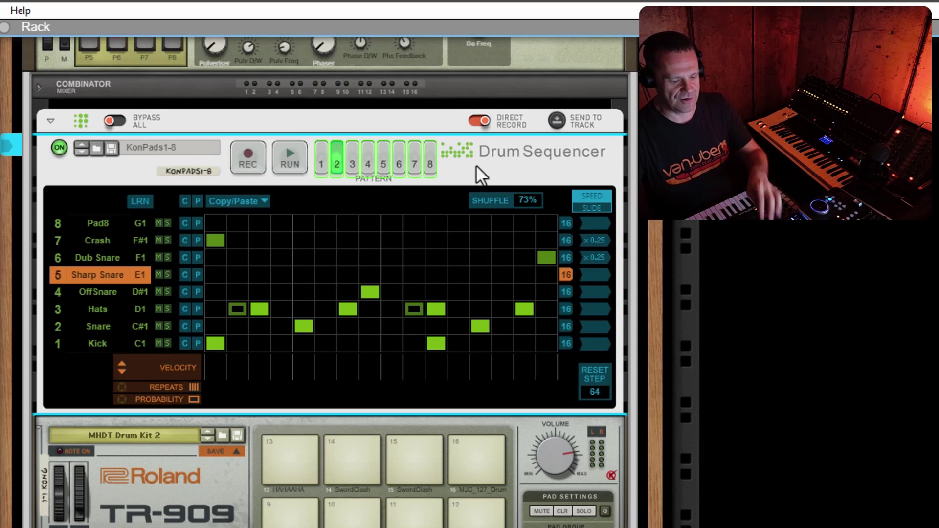
Step: Mute the Pattern Select lane of the KonPads1-8 track, keeping its pattern clips
{"action": "key", "text": "F7"}
{"action": "left_click", "coordinate": [219, 218]}
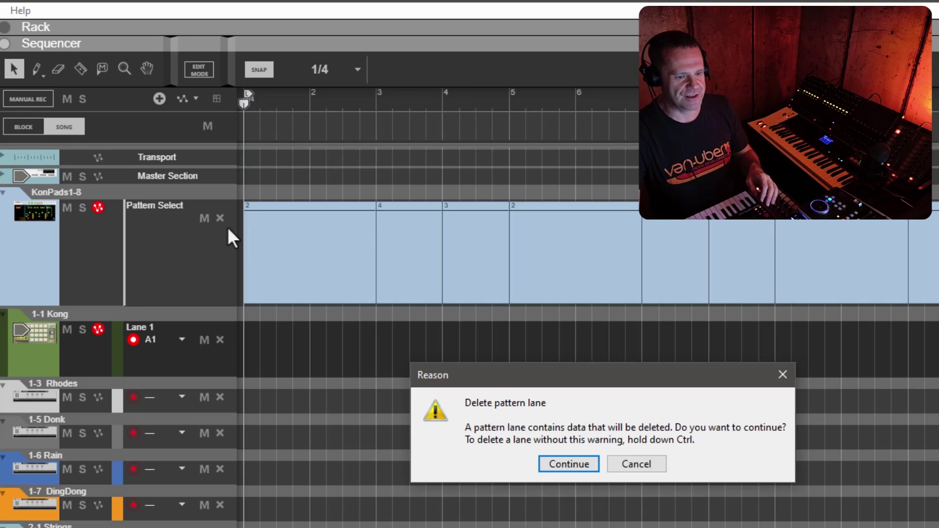
{"action": "left_click", "coordinate": [631, 463]}
{"action": "left_click", "coordinate": [204, 219]}
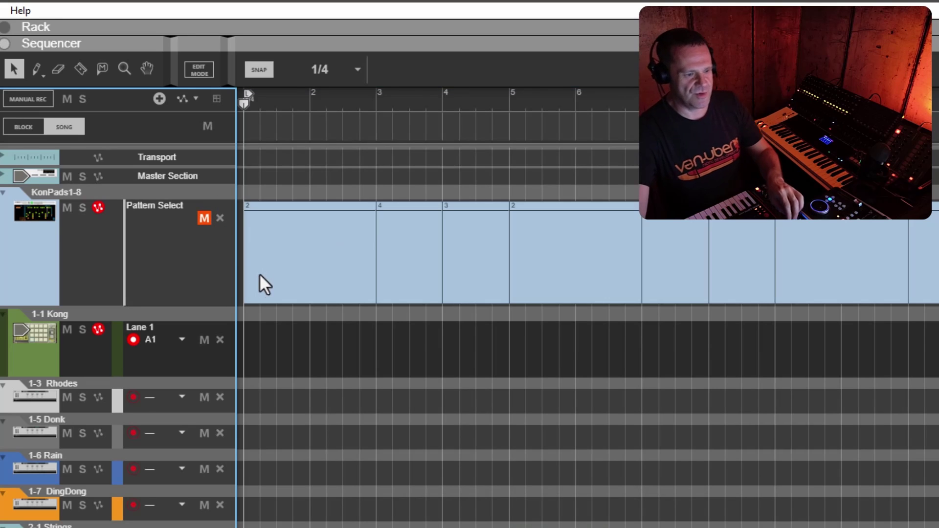
Step: Increase the height of the 1-1 Kong track in the sequencer
{"action": "scroll", "coordinate": [259, 276], "scroll_direction": "down", "scroll_amount": 2}
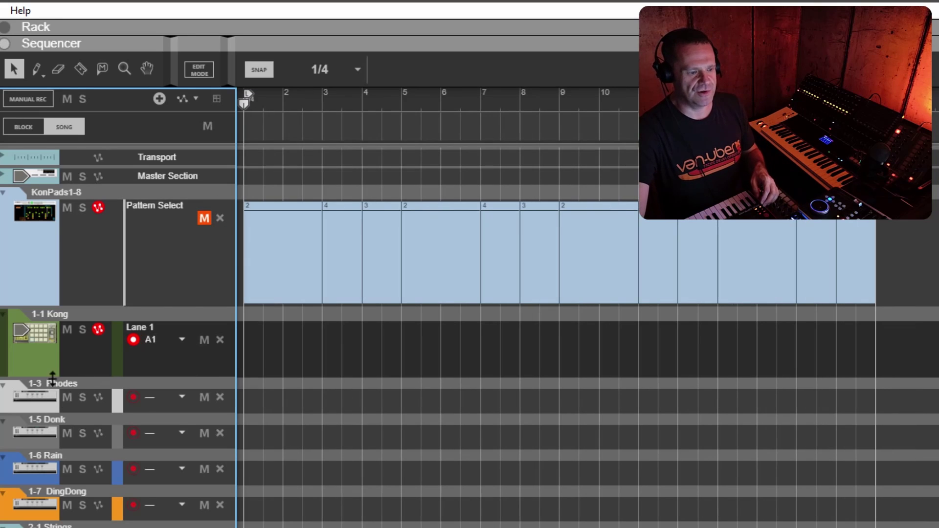
{"action": "left_click_drag", "start_coordinate": [109, 376], "coordinate": [109, 452]}
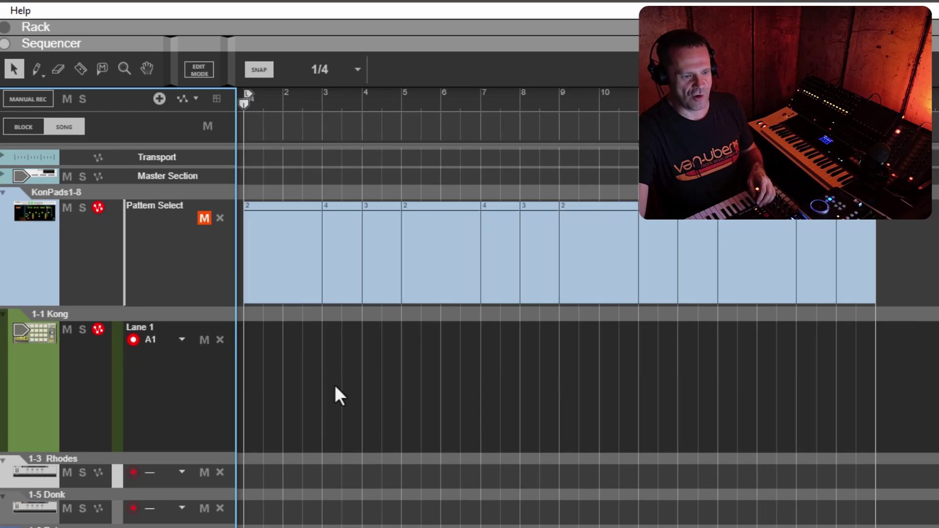
{"action": "left_click", "coordinate": [319, 380]}
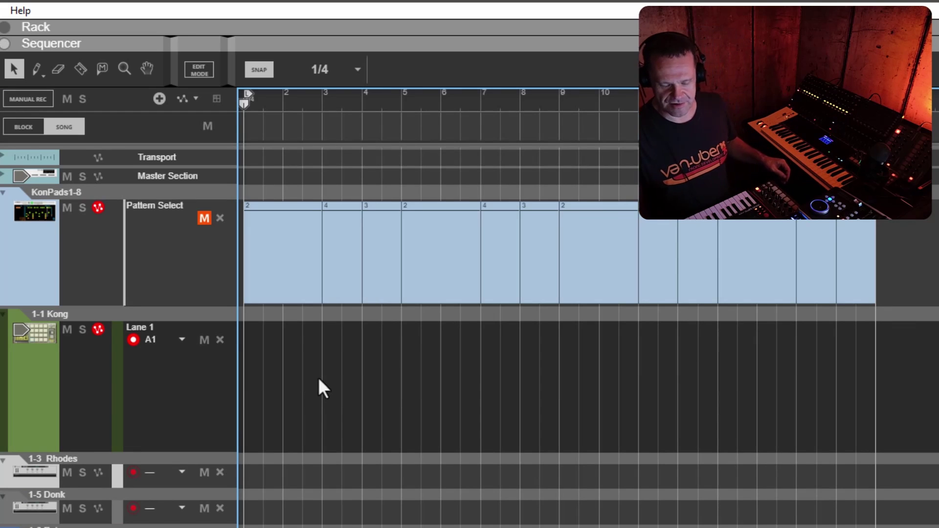
Step: Record eight bars of the Drum Sequencer's output directly onto the Kong track while changing patterns, and enlarge the sequencer
{"action": "key", "text": "F7"}
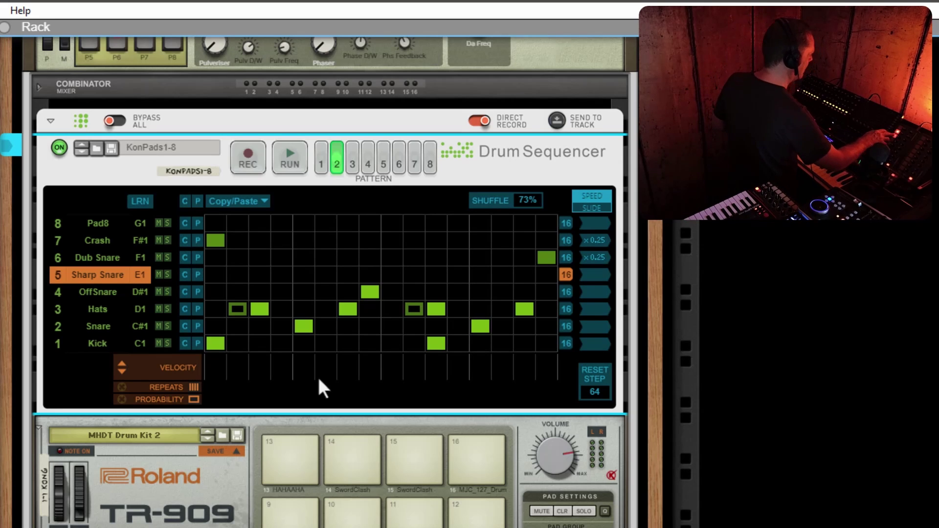
{"action": "key", "text": "space"}
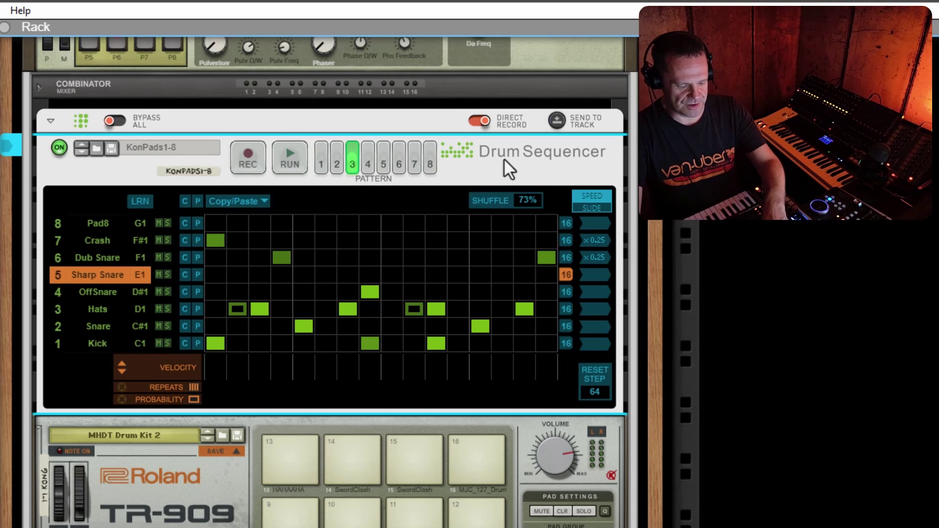
{"action": "key", "text": "F7"}
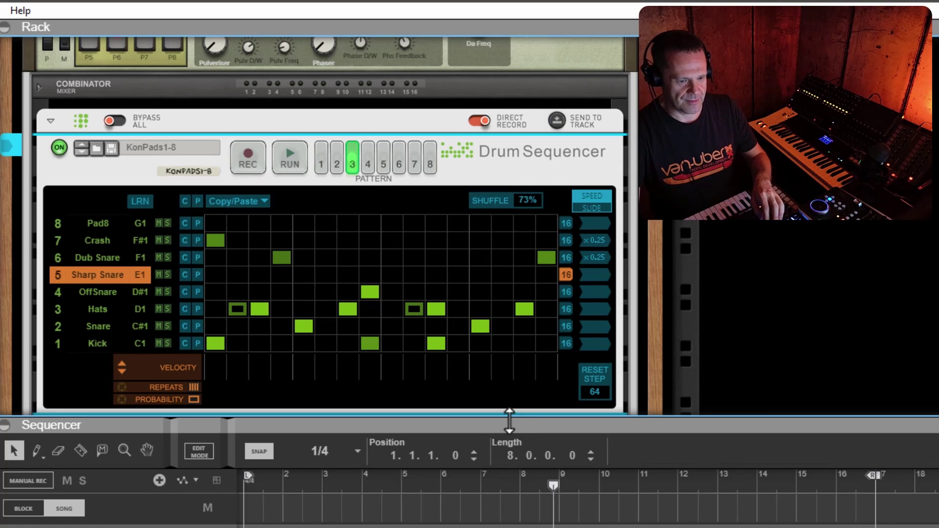
{"action": "left_click_drag", "start_coordinate": [509, 421], "coordinate": [530, 42]}
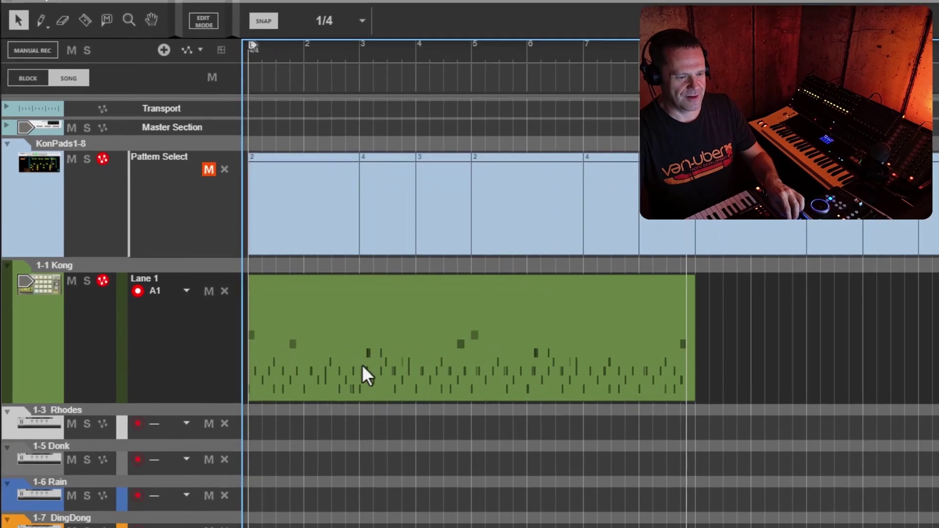
Step: Open the recorded Kong clip for note editing, clear the note selection and examine its drum hits and velocities
{"action": "scroll", "coordinate": [362, 364], "scroll_direction": "up", "scroll_amount": 1}
{"action": "scroll", "coordinate": [469, 343], "scroll_direction": "left", "scroll_amount": 1}
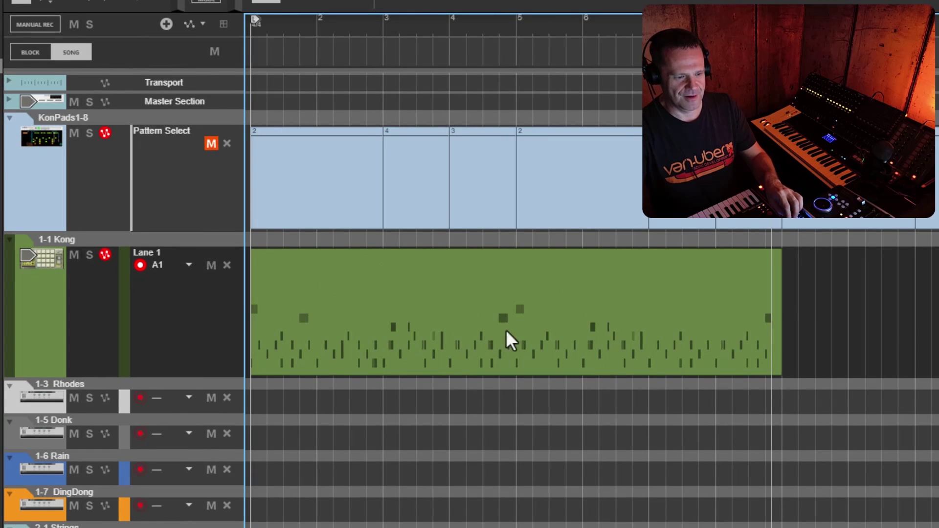
{"action": "left_click", "coordinate": [445, 310]}
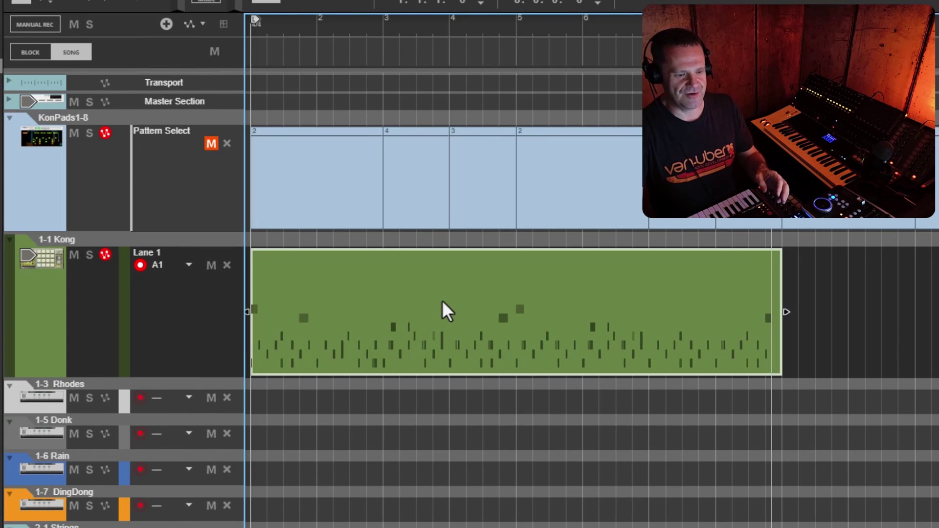
{"action": "double_click", "coordinate": [446, 310]}
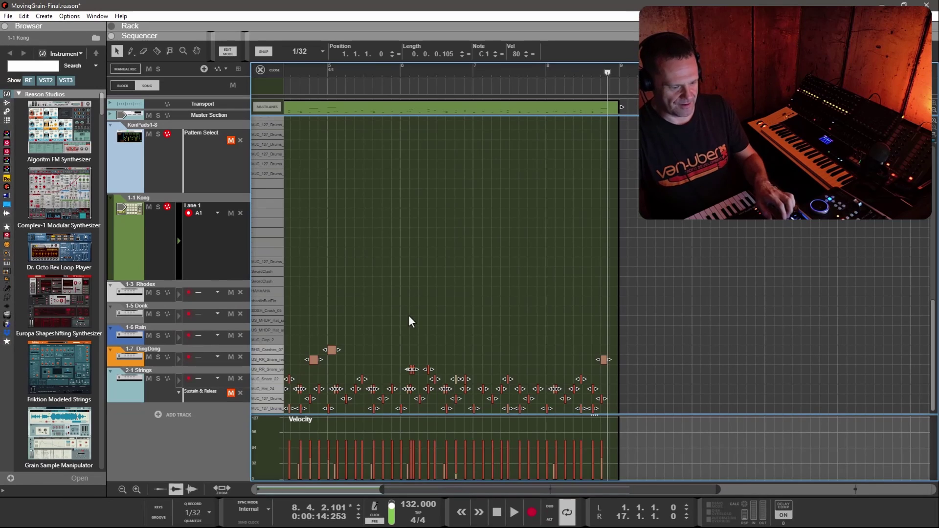
{"action": "left_click", "coordinate": [426, 298]}
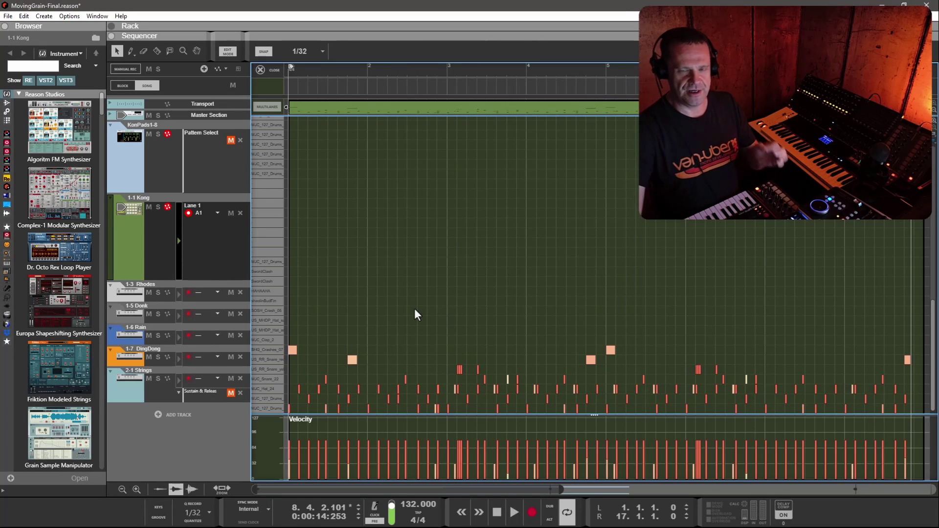
Step: Check the available snap values for the sequencer and close the Kong clip's note editor
{"action": "left_click", "coordinate": [307, 49]}
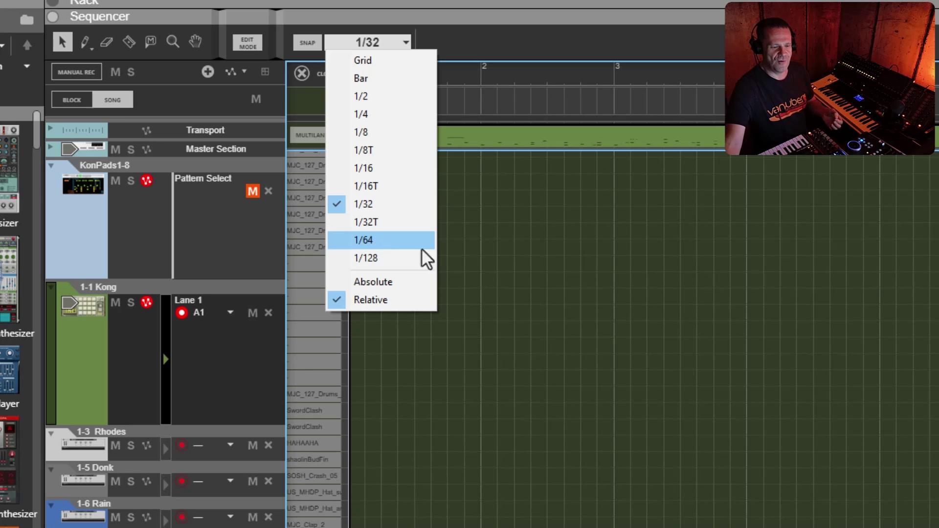
{"action": "left_click", "coordinate": [558, 368]}
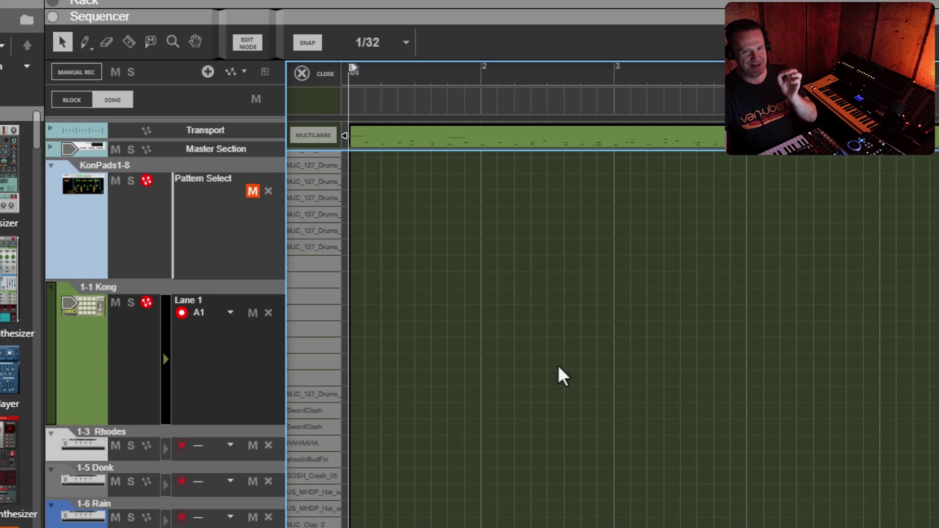
{"action": "left_click", "coordinate": [320, 78]}
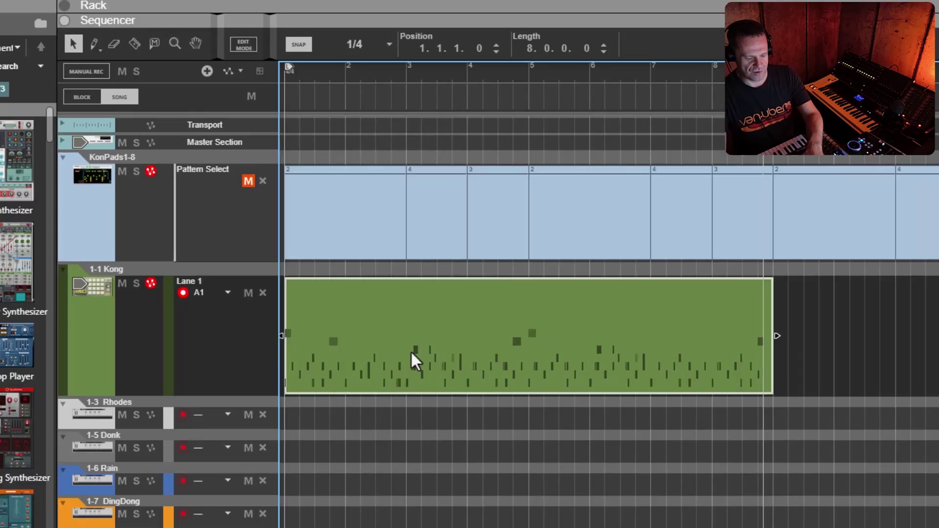
Step: Extract the recorded Kong clip's notes to lanes with Explode, moving each drum sound to its own lane, and review the lanes
{"action": "key", "text": "F8"}
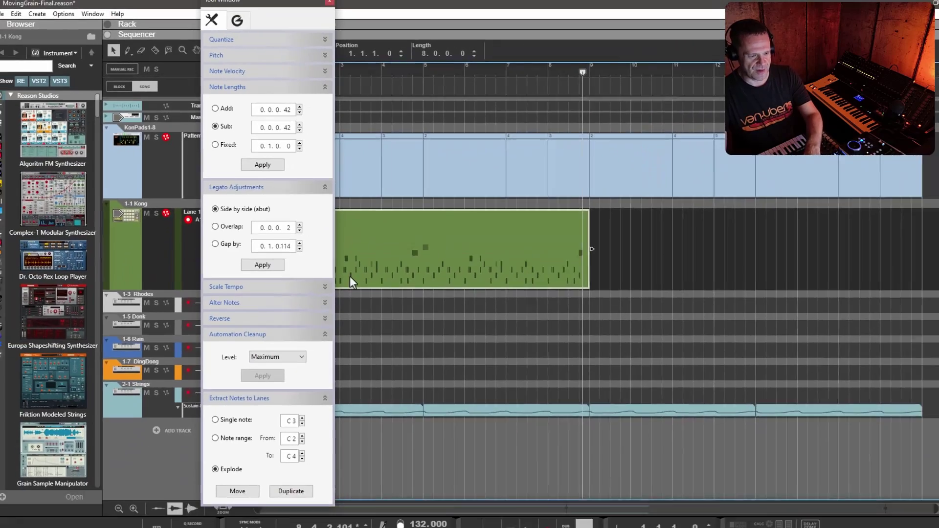
{"action": "left_click_drag", "start_coordinate": [228, 5], "coordinate": [233, 15]}
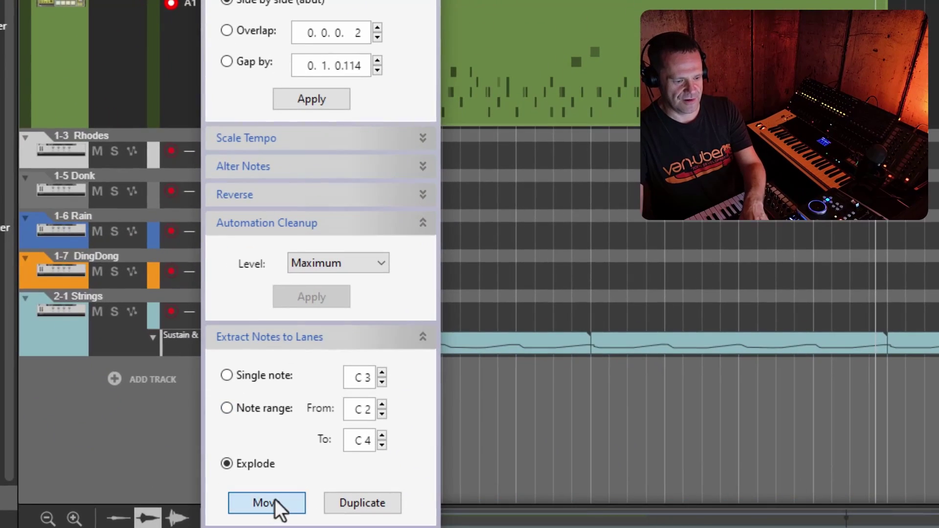
{"action": "left_click", "coordinate": [267, 503]}
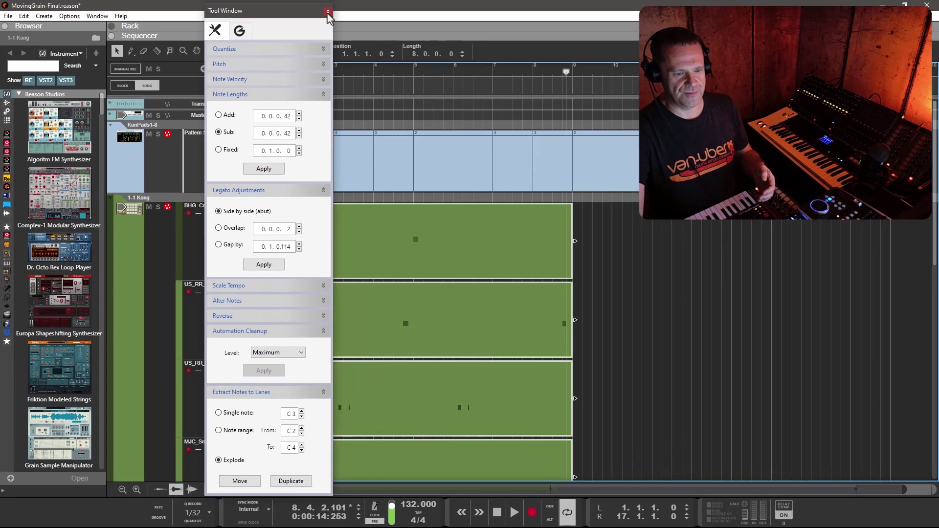
{"action": "left_click", "coordinate": [328, 11]}
{"action": "scroll", "coordinate": [603, 322], "scroll_direction": "down", "scroll_amount": 5}
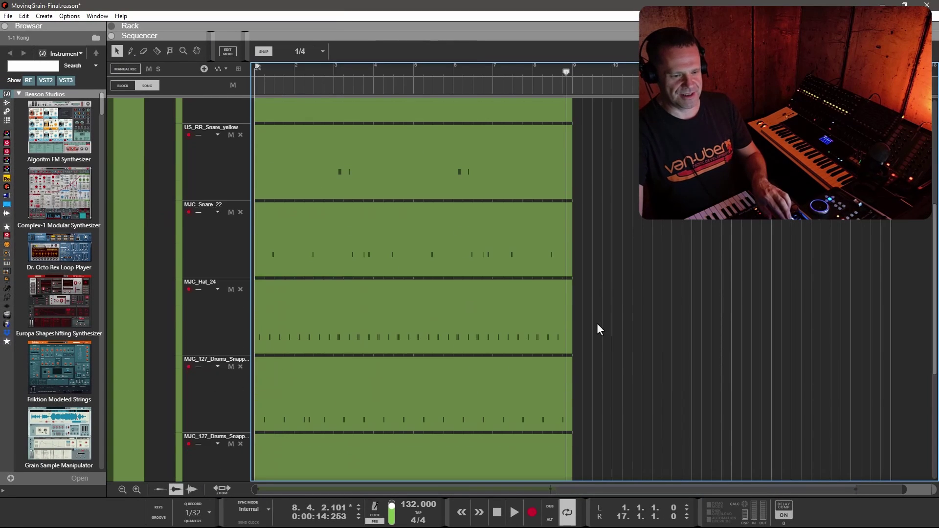
{"action": "scroll", "coordinate": [596, 322], "scroll_direction": "up", "scroll_amount": 5}
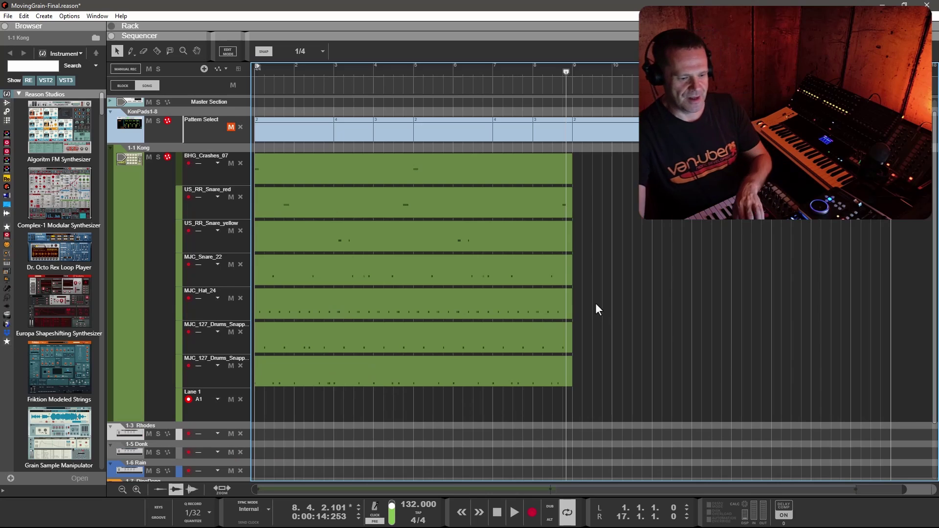
Step: Show the Drum Sequencer and Kong in the rack and select Kong pad 1, followed by pad 2
{"action": "key", "text": "F6"}
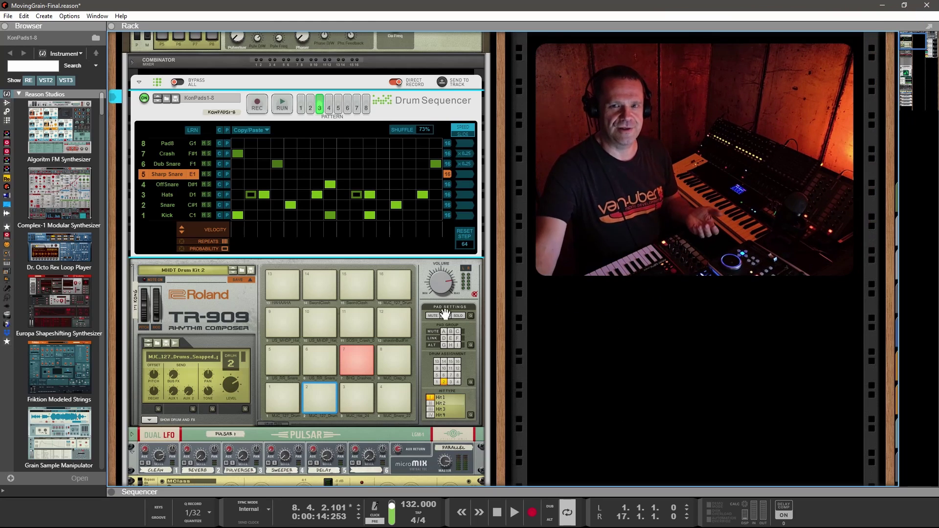
{"action": "scroll", "coordinate": [282, 281], "scroll_direction": "down", "scroll_amount": 3}
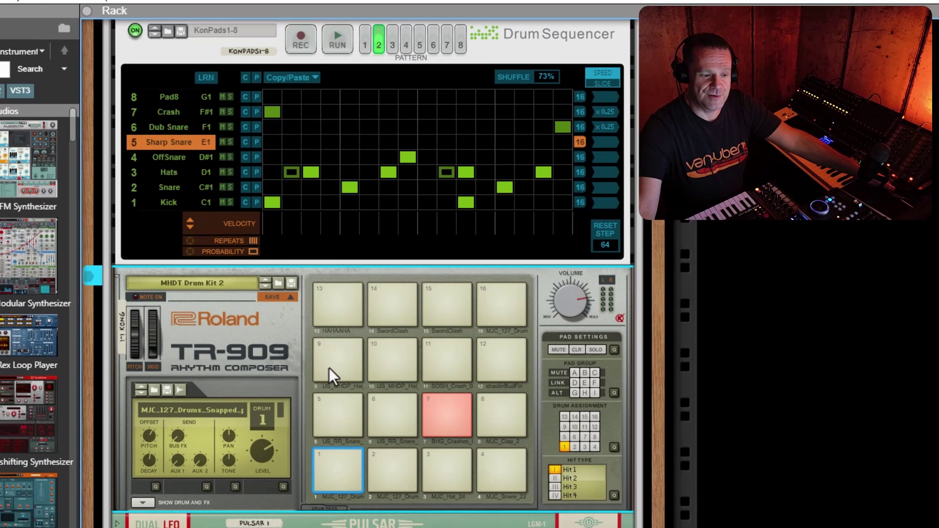
{"action": "left_click", "coordinate": [335, 475]}
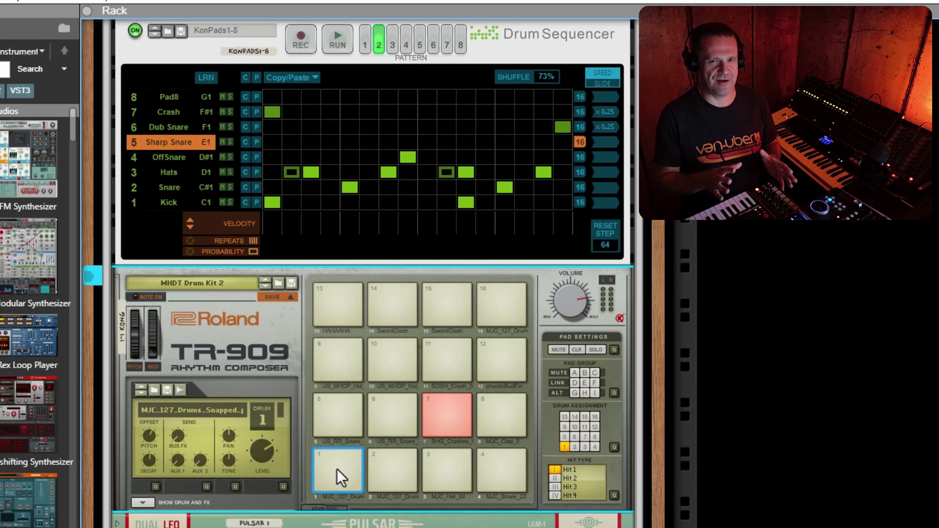
{"action": "left_click", "coordinate": [394, 468]}
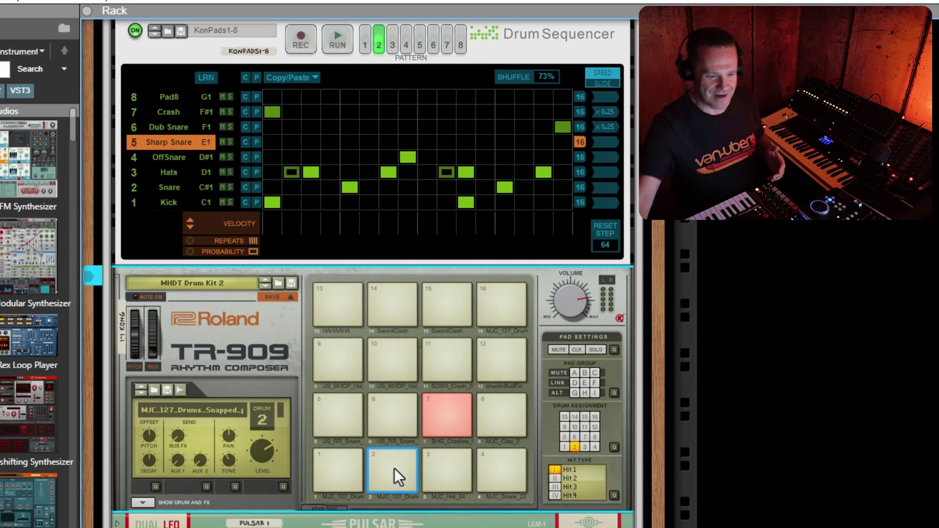
Step: Solo the Kick and Snare lanes of Drum Sequencer pattern 2, view their step velocities and audition them together
{"action": "left_click", "coordinate": [230, 202]}
{"action": "left_click", "coordinate": [230, 187]}
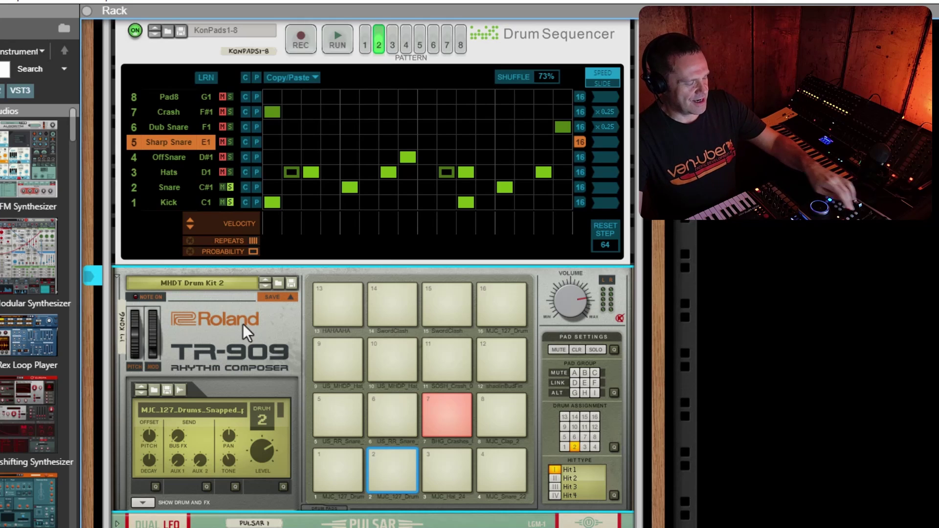
{"action": "left_click", "coordinate": [136, 202]}
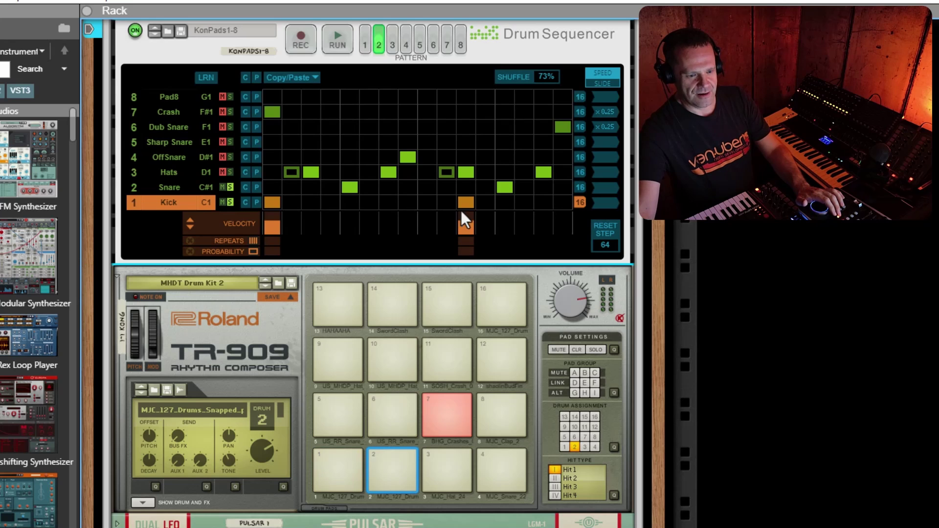
{"action": "left_click", "coordinate": [139, 188]}
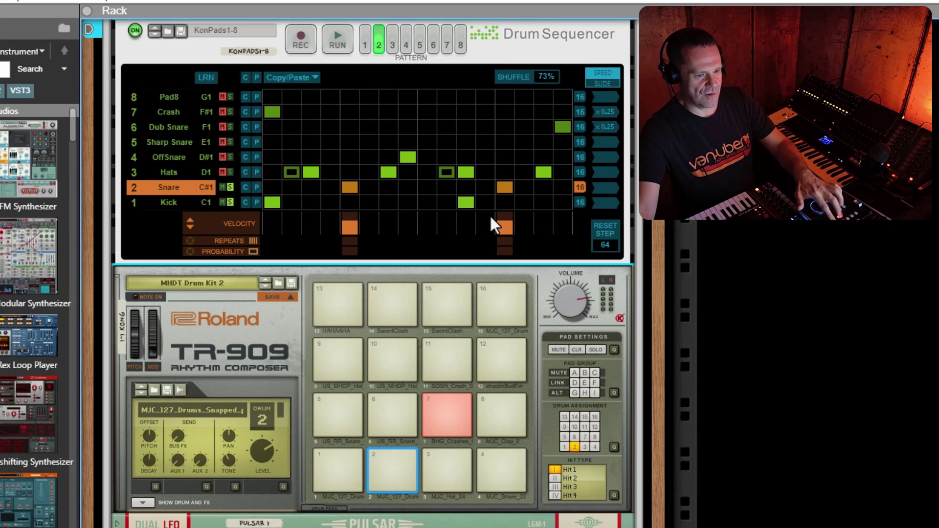
{"action": "key", "text": "space"}
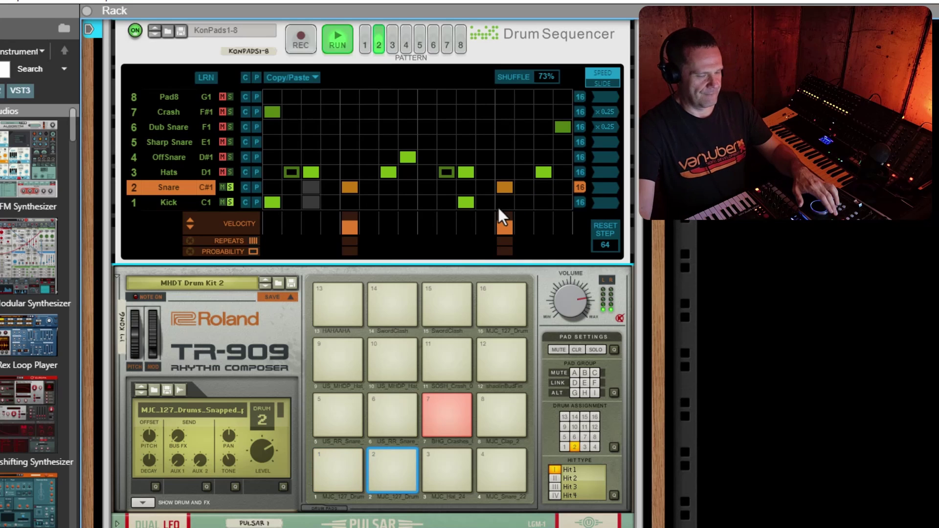
{"action": "key", "text": "space"}
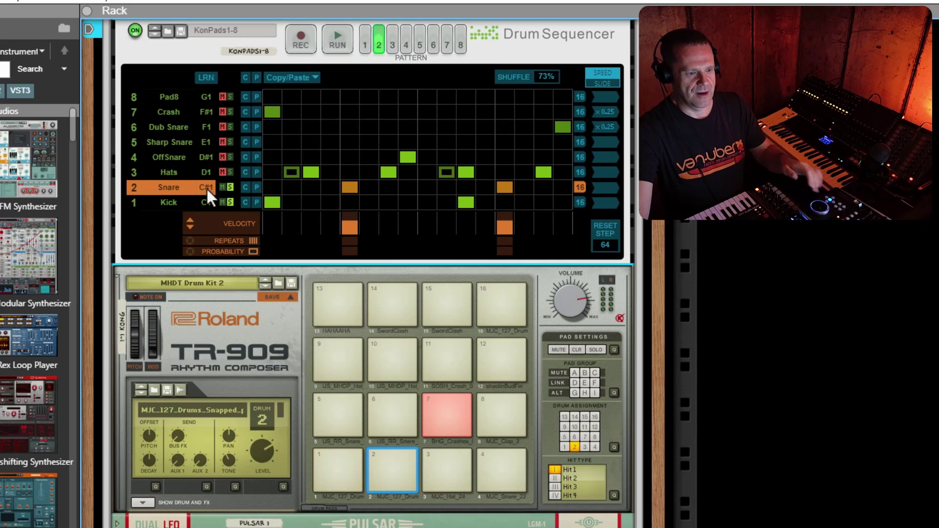
Step: Unsolo the Kick and Snare lanes, select the Hats lane, and audition the pattern with Kong pads 1 to 3 soloed
{"action": "left_click", "coordinate": [227, 201]}
{"action": "left_click", "coordinate": [227, 188]}
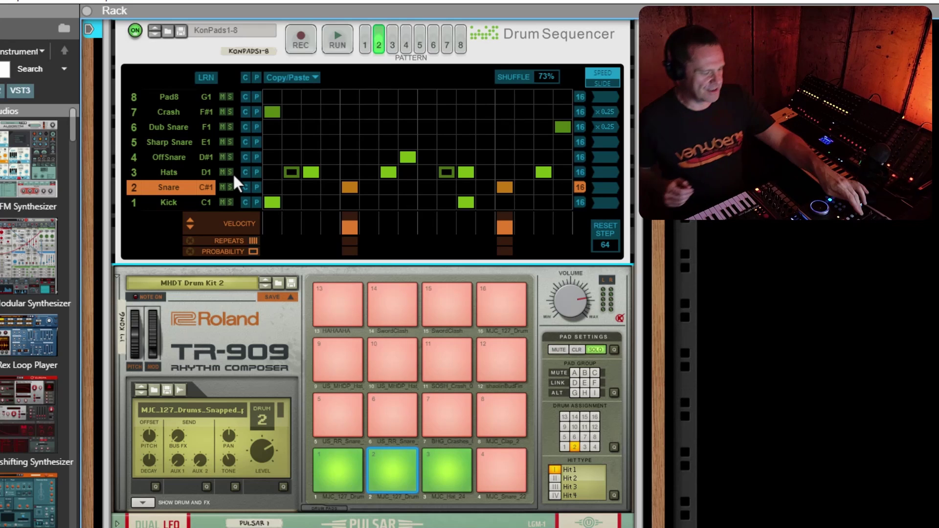
{"action": "left_click", "coordinate": [131, 173]}
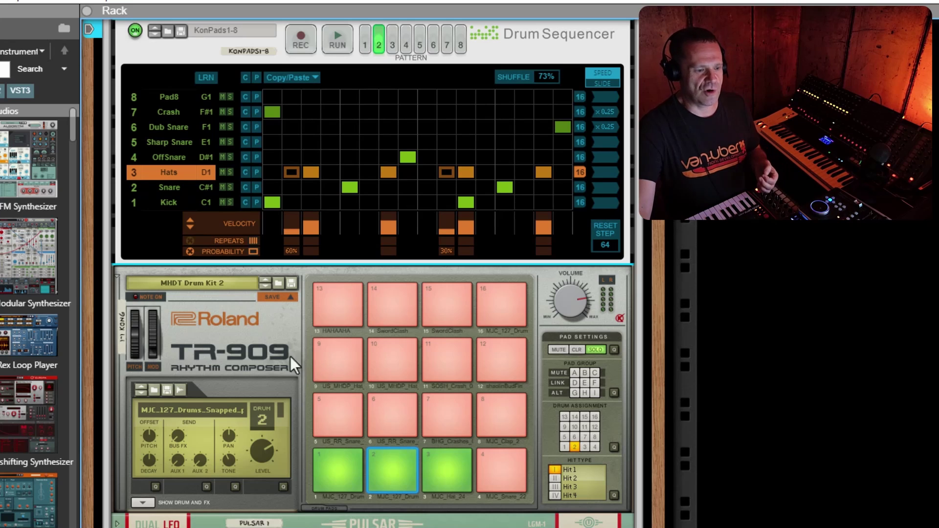
{"action": "left_click", "coordinate": [249, 352]}
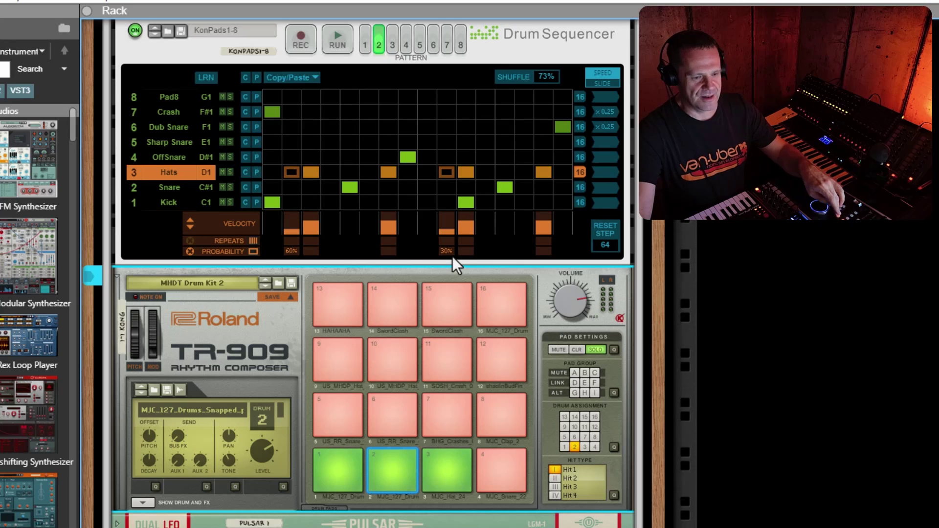
{"action": "key", "text": "space"}
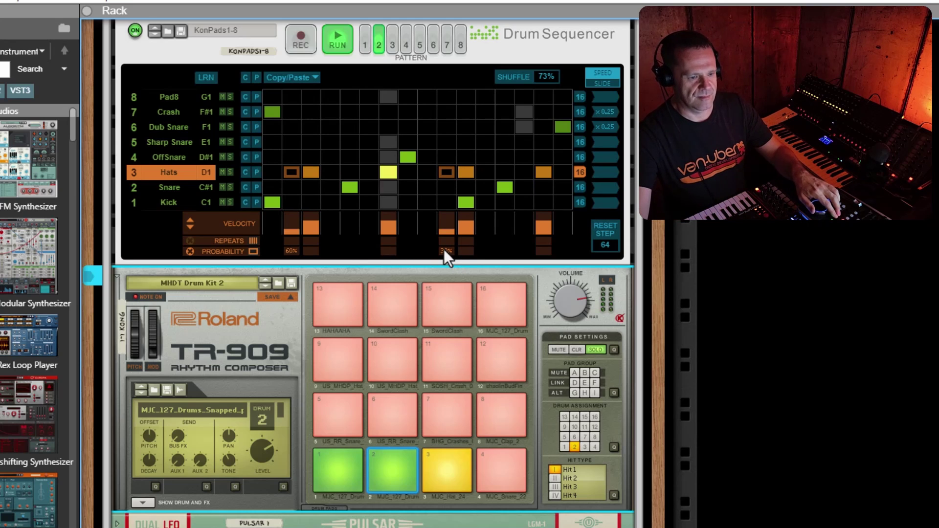
{"action": "key", "text": "space"}
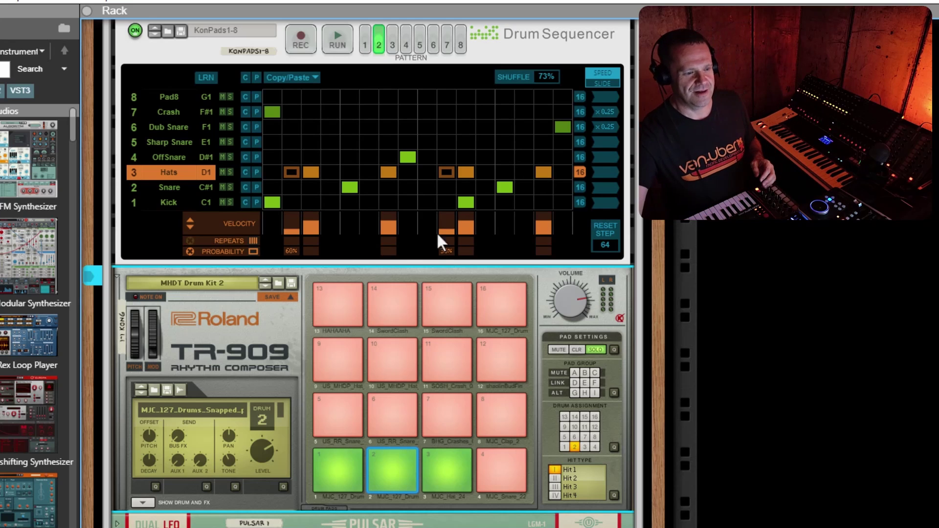
Step: Select the OffSnare lane, audition the pattern with Kong pads 1 to 4 soloed, and clear the pad solos
{"action": "left_click", "coordinate": [135, 158]}
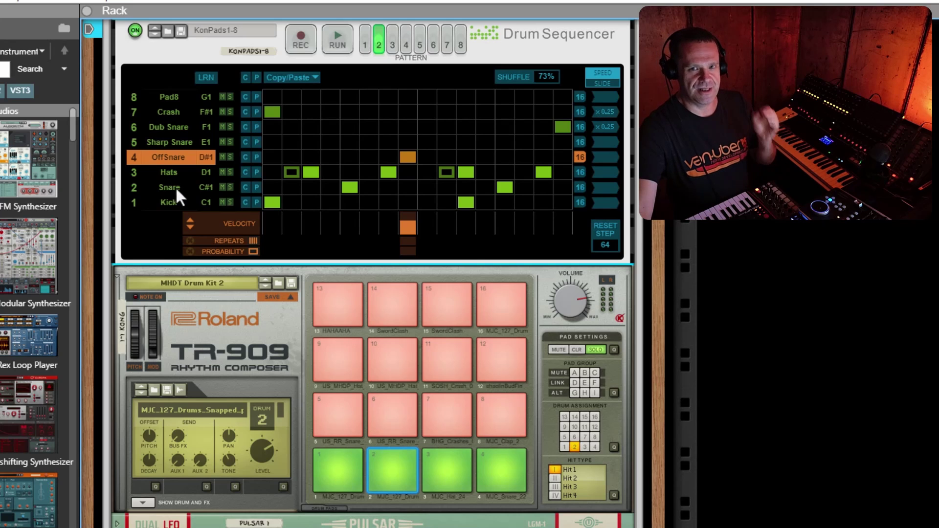
{"action": "left_click", "coordinate": [136, 188]}
{"action": "left_click", "coordinate": [134, 155]}
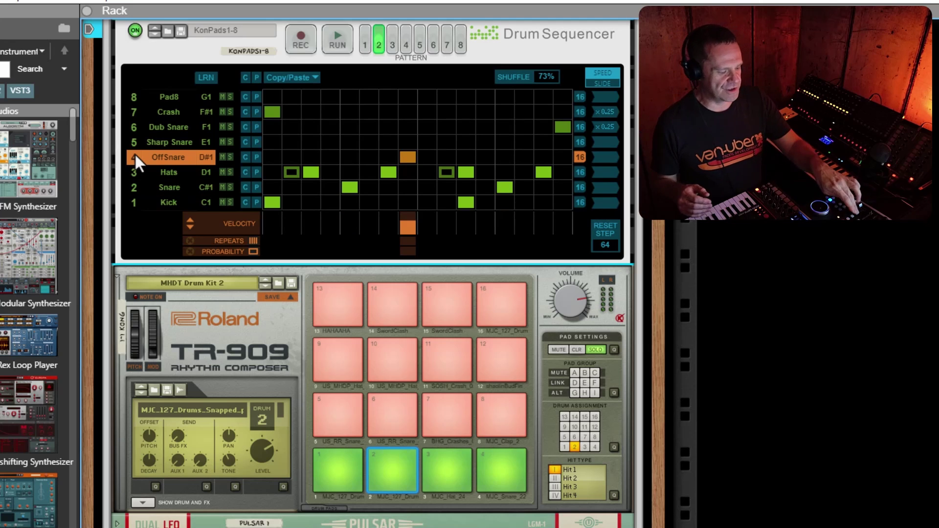
{"action": "key", "text": "space"}
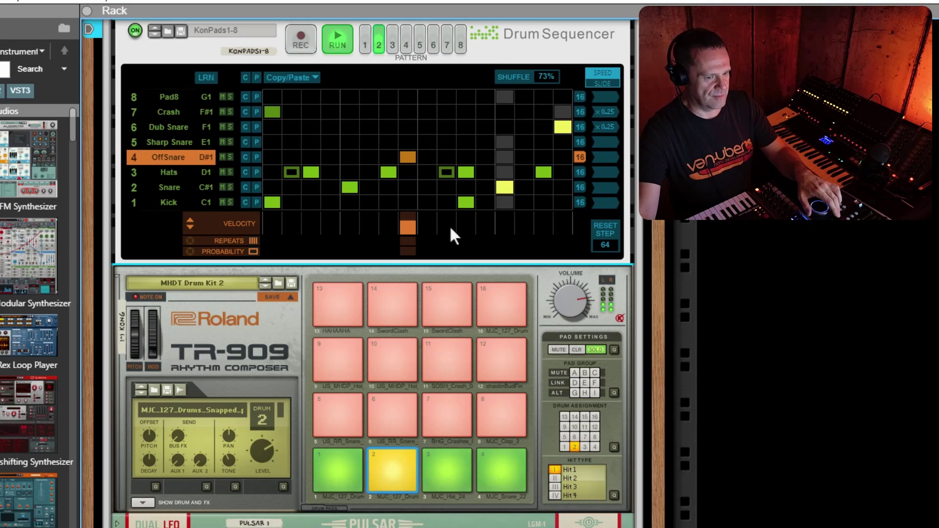
{"action": "key", "text": "space"}
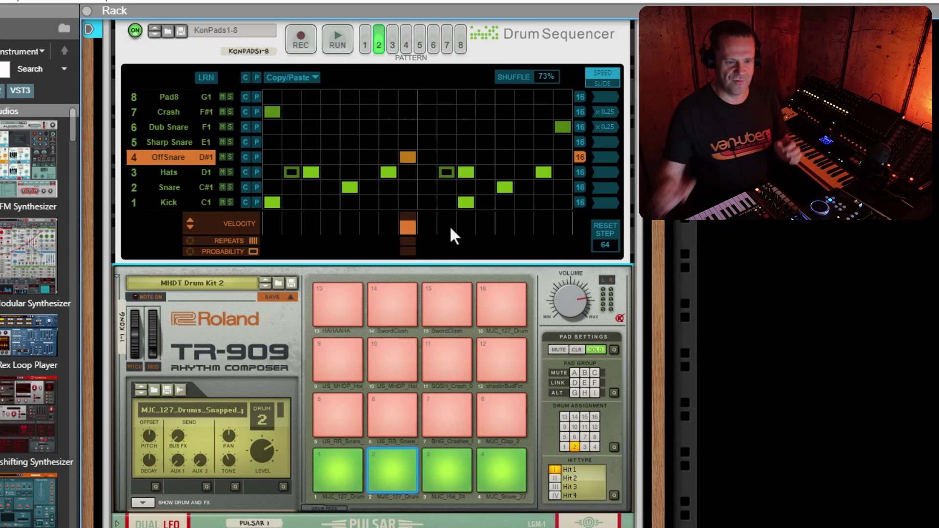
{"action": "left_click", "coordinate": [219, 333]}
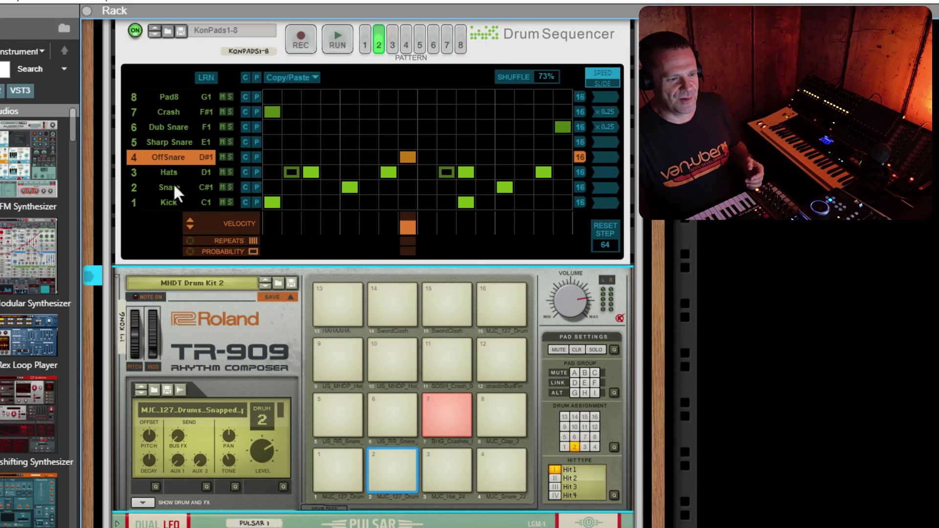
Step: Check the Dub Snare lane's speed and direction options and audition the full Drum Sequencer pattern
{"action": "left_click", "coordinate": [134, 129]}
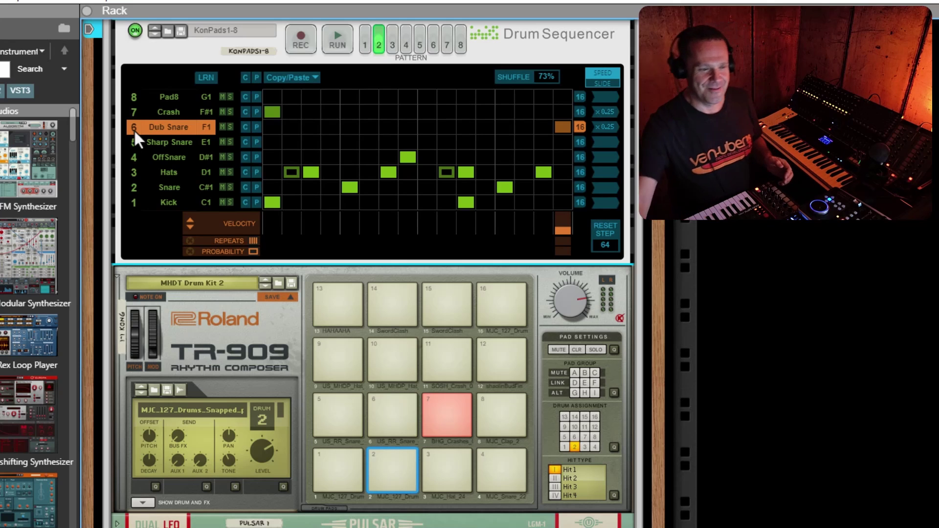
{"action": "left_click", "coordinate": [604, 129]}
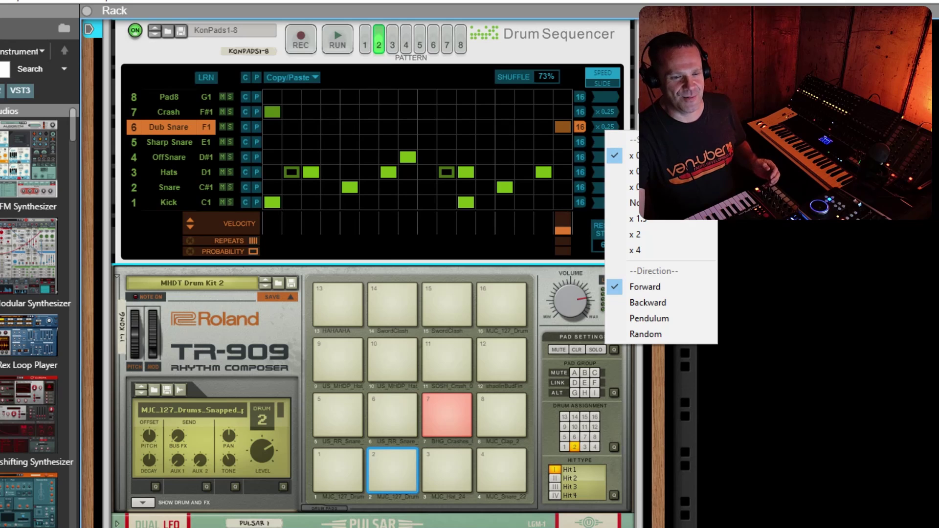
{"action": "left_click", "coordinate": [604, 131]}
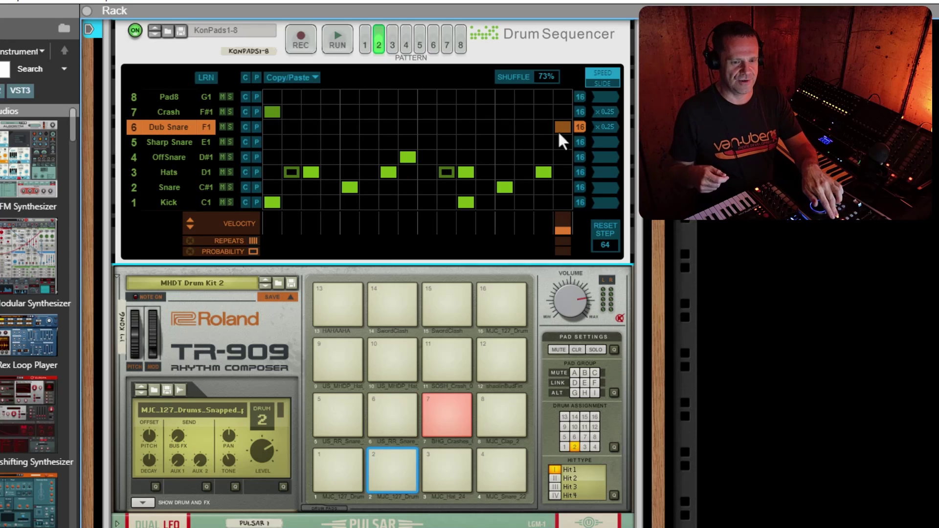
{"action": "key", "text": "space"}
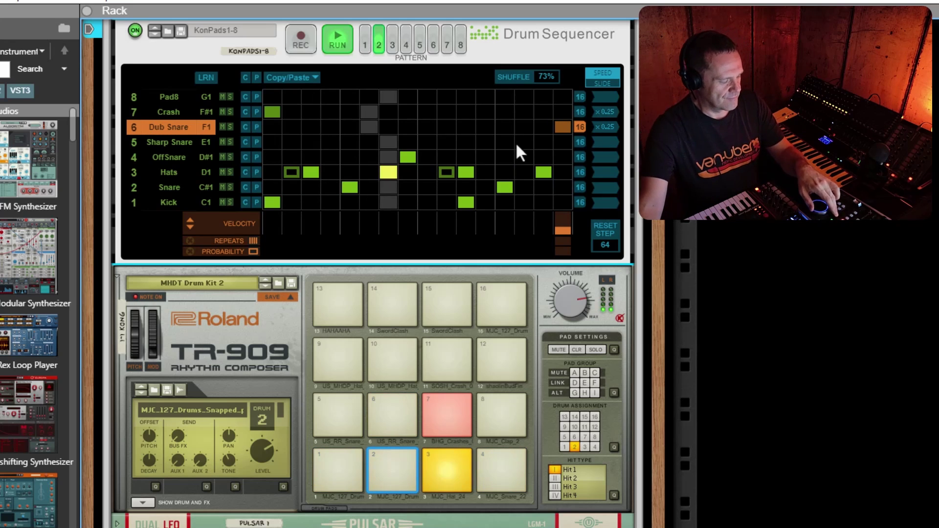
{"action": "key", "text": "space"}
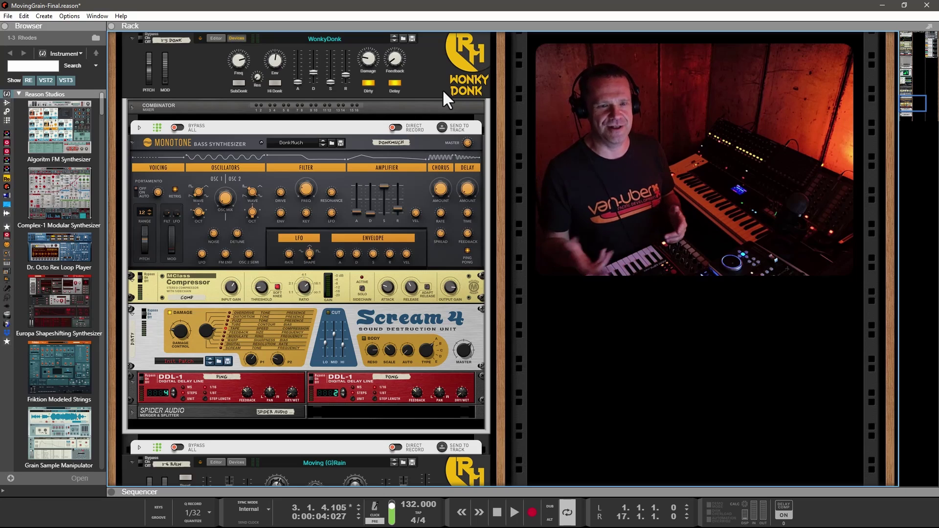
Step: Unfold the player section of the Monotone synthesizer inside the WonkyDonk Combinator and select its Bassline Generator
{"action": "left_click", "coordinate": [434, 64]}
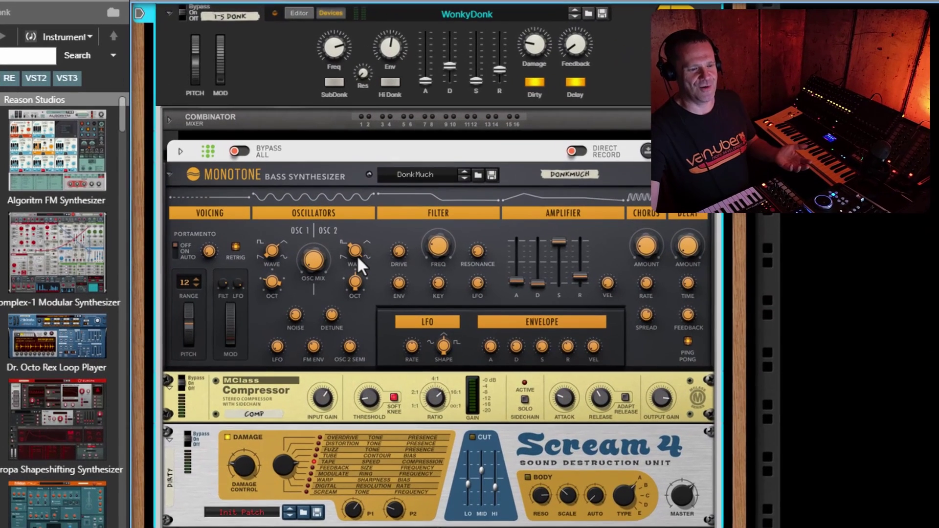
{"action": "left_click", "coordinate": [252, 194]}
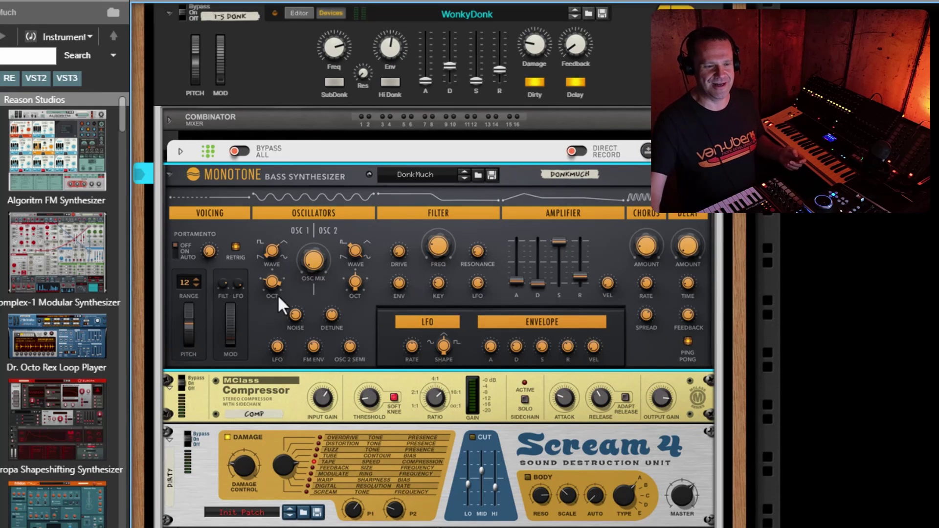
{"action": "left_click", "coordinate": [179, 152]}
{"action": "left_click", "coordinate": [284, 218]}
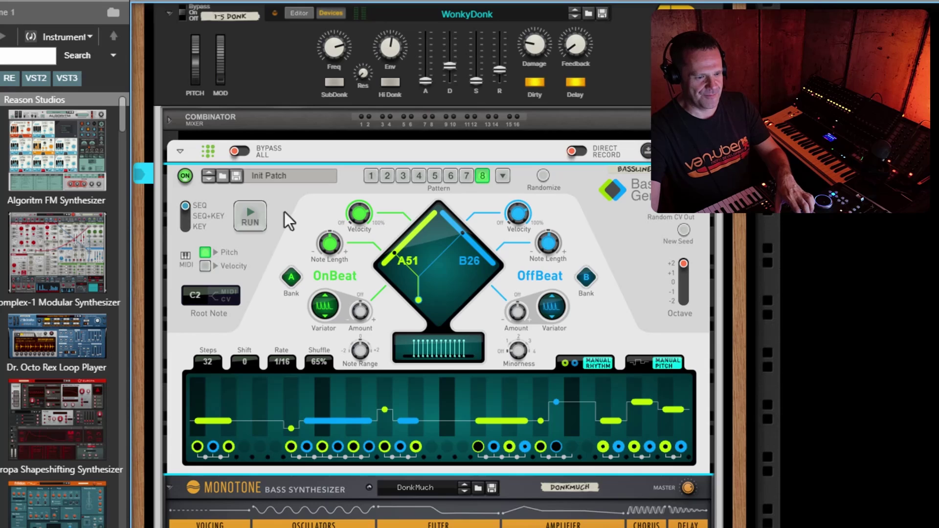
Step: Trace the Root Note CV cable on the rack's rear between the Bassline Generator and the Chord Sequencer's Root Note output
{"action": "key", "text": "Tab"}
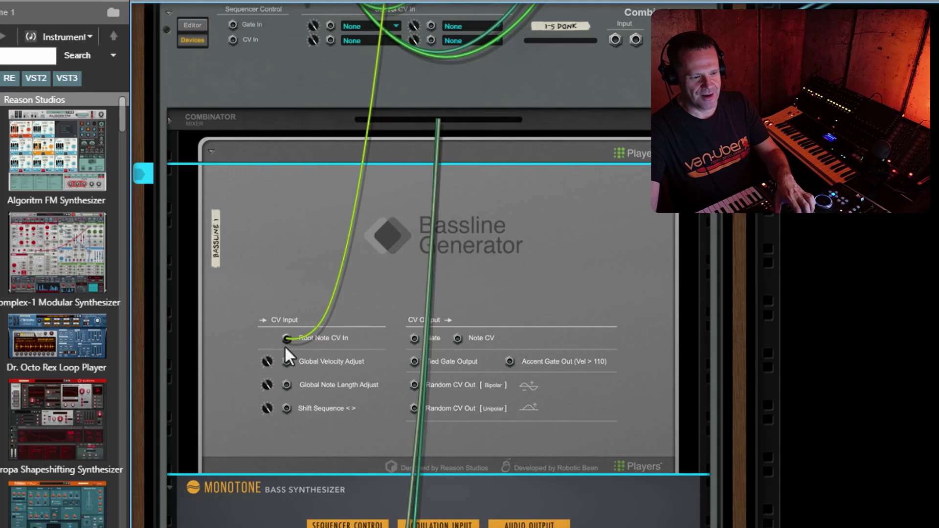
{"action": "left_click_drag", "start_coordinate": [287, 338], "coordinate": [321, 333]}
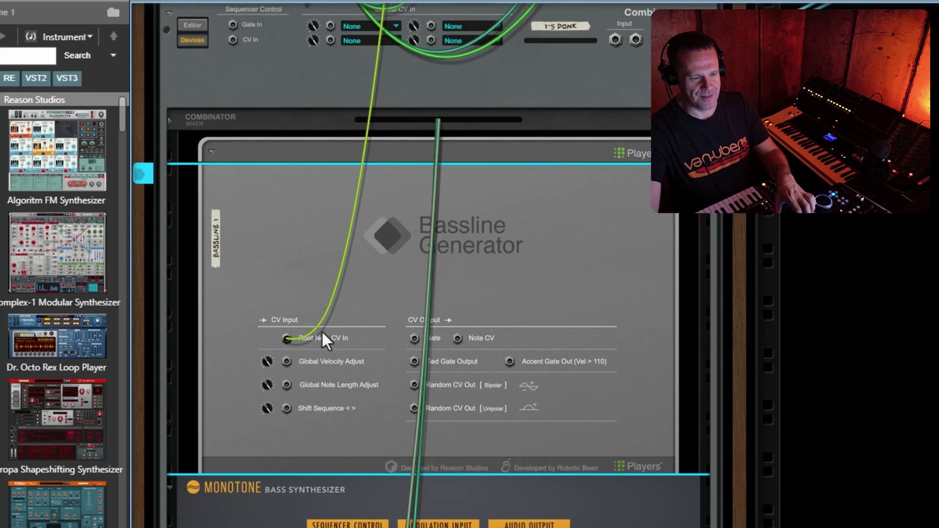
{"action": "scroll", "coordinate": [321, 332], "scroll_direction": "up", "scroll_amount": 10}
{"action": "scroll", "coordinate": [322, 333], "scroll_direction": "up", "scroll_amount": 5}
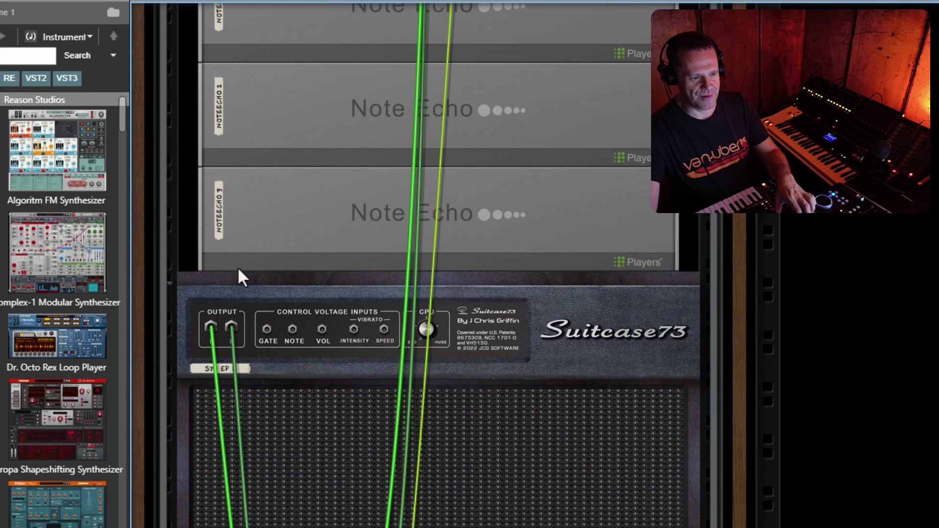
{"action": "scroll", "coordinate": [398, 253], "scroll_direction": "up", "scroll_amount": 7}
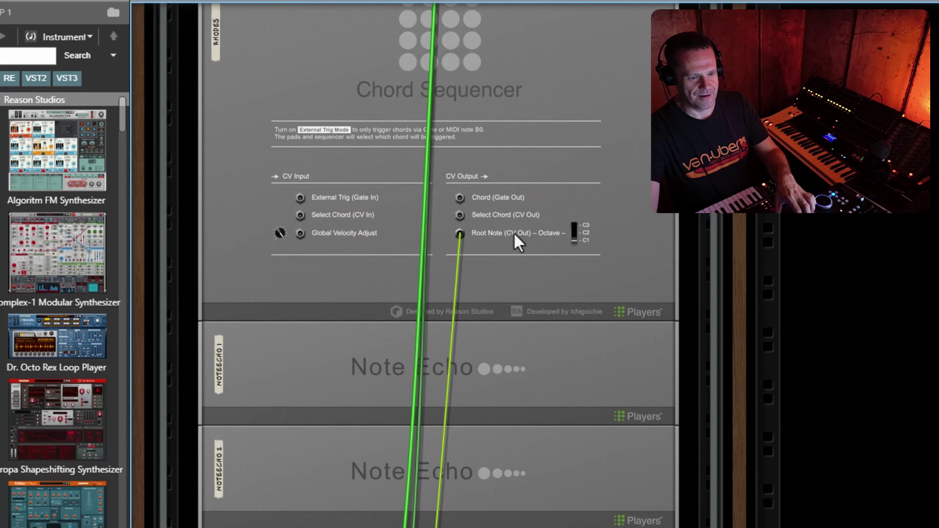
{"action": "left_click_drag", "start_coordinate": [461, 234], "coordinate": [460, 234]}
{"action": "scroll", "coordinate": [494, 259], "scroll_direction": "up", "scroll_amount": 2}
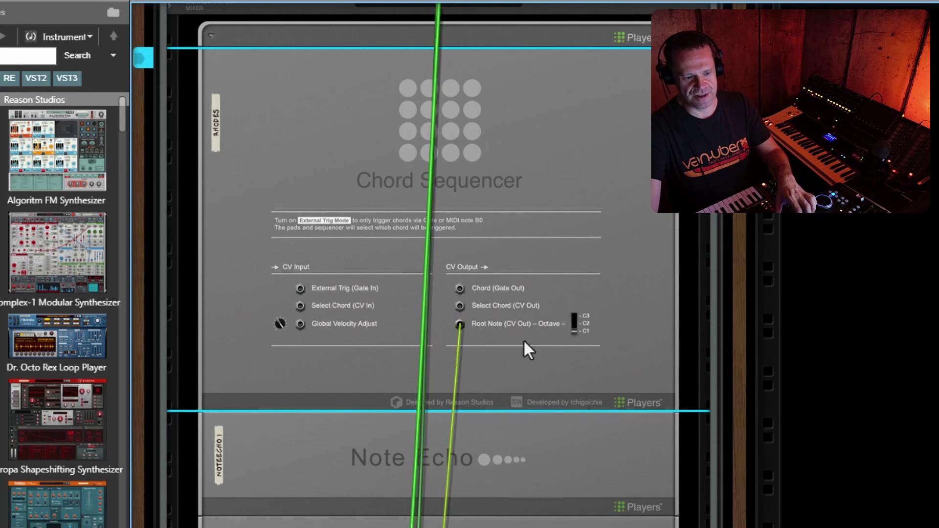
{"action": "scroll", "coordinate": [523, 339], "scroll_direction": "down", "scroll_amount": 20}
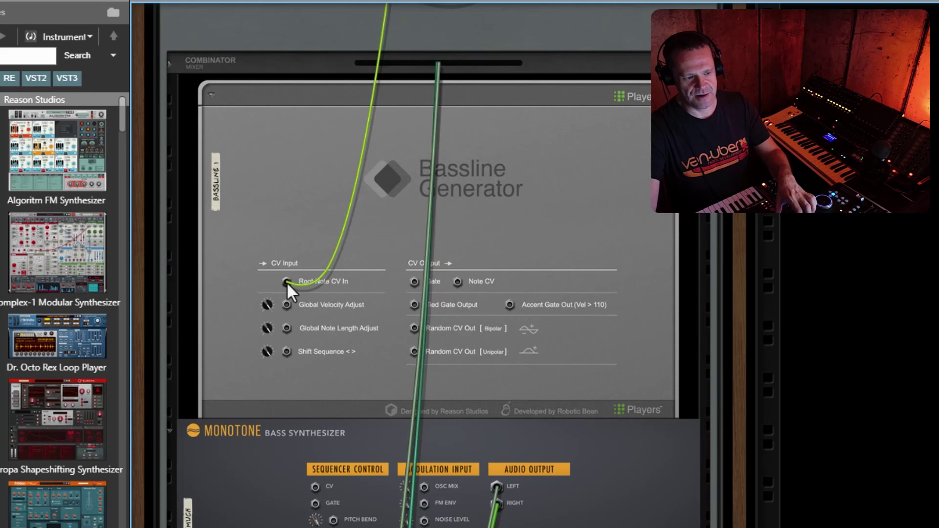
{"action": "left_click", "coordinate": [287, 282]}
{"action": "key", "text": "Tab"}
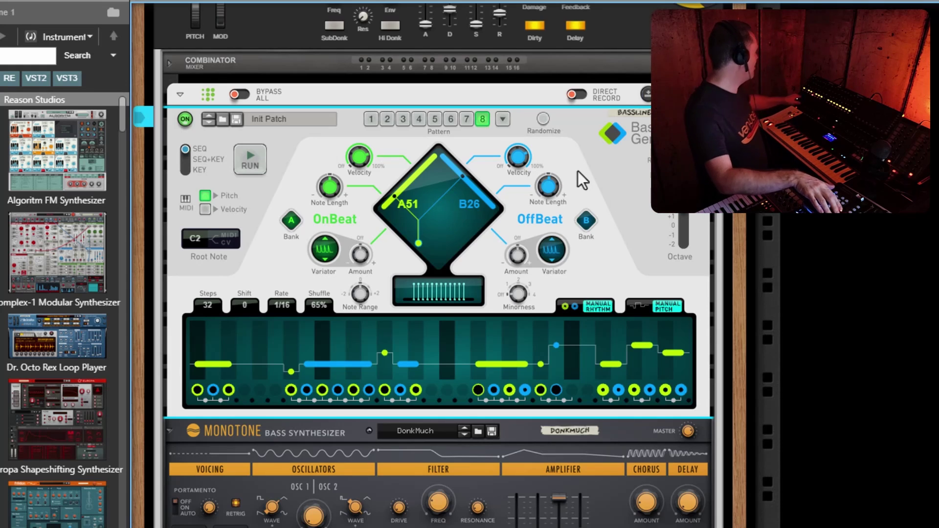
Step: Audition the Bassline Generator following the chord root notes, switching off the Note Echo 3 player above the Suitcase73 during playback
{"action": "key", "text": "space"}
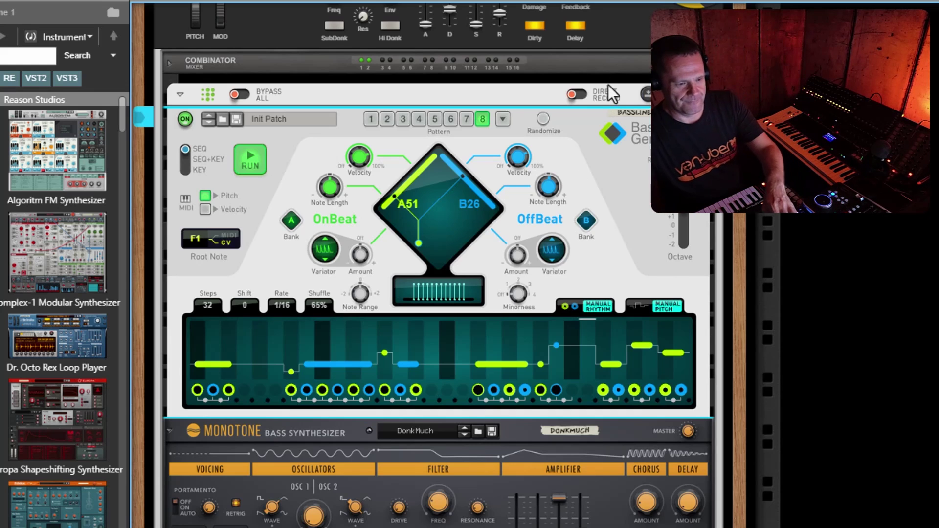
{"action": "scroll", "coordinate": [608, 85], "scroll_direction": "up", "scroll_amount": 7}
{"action": "scroll", "coordinate": [552, 151], "scroll_direction": "up", "scroll_amount": 5}
{"action": "left_click", "coordinate": [188, 185]}
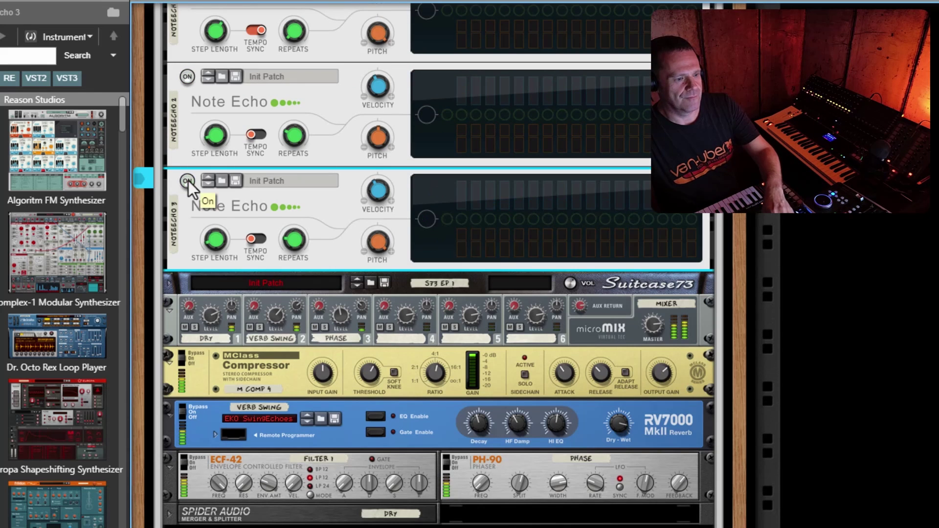
{"action": "scroll", "coordinate": [269, 215], "scroll_direction": "down", "scroll_amount": 11}
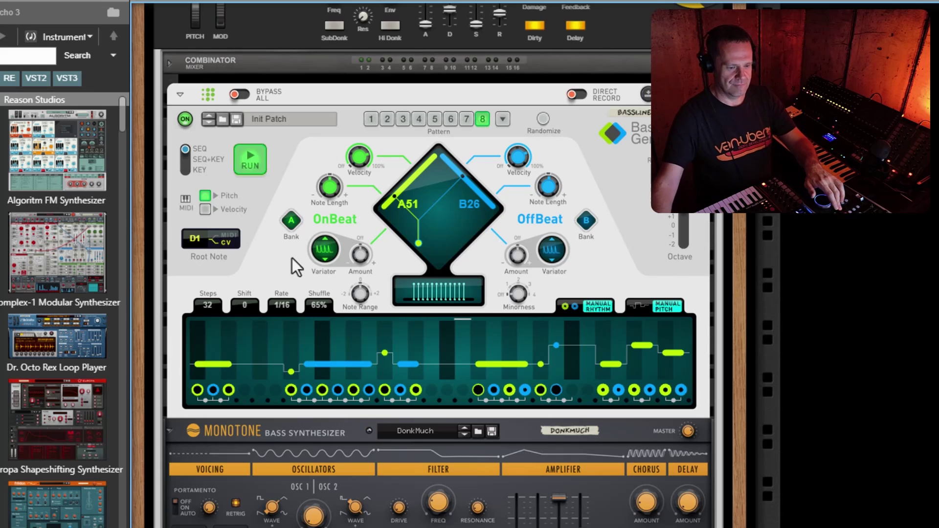
{"action": "key", "text": "space"}
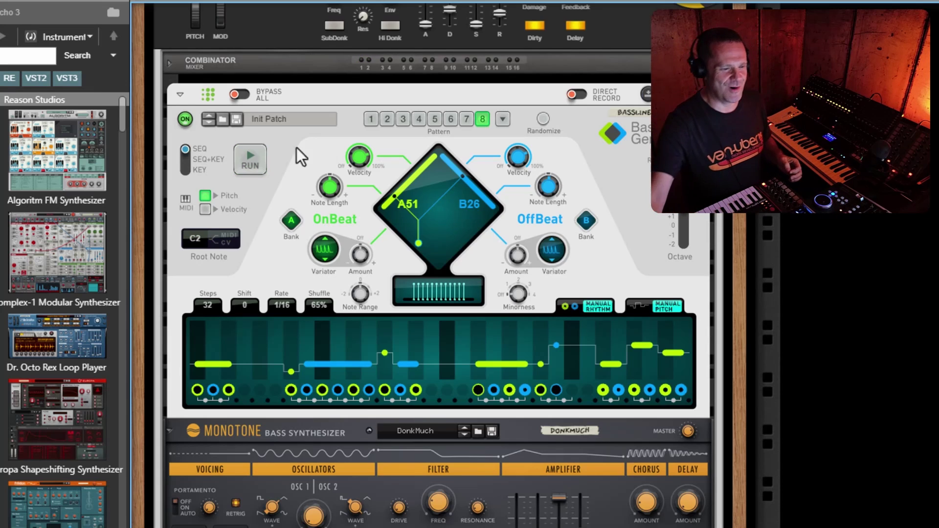
Step: Fold the Monotone's player section and inspect the rear audio wiring of the Monotone, Scream 4 and MClass Compressor
{"action": "left_click", "coordinate": [180, 94]}
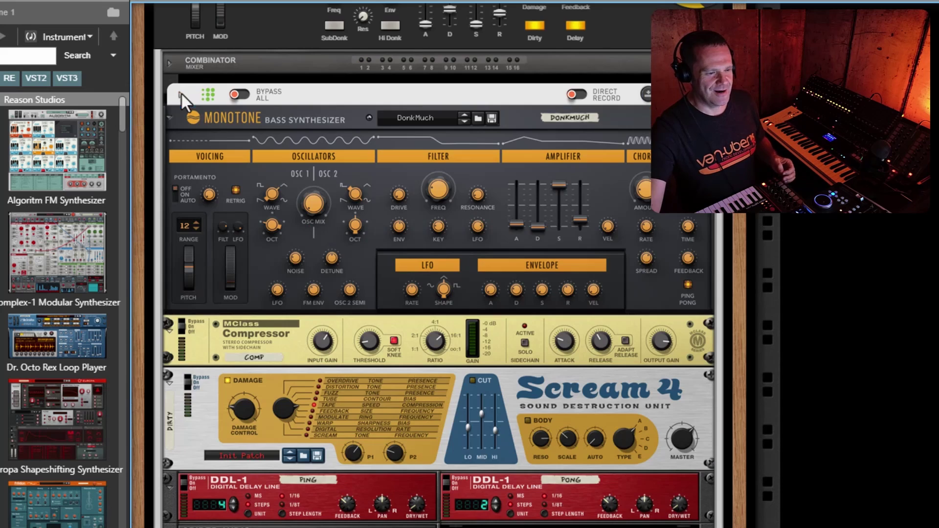
{"action": "left_click", "coordinate": [328, 125]}
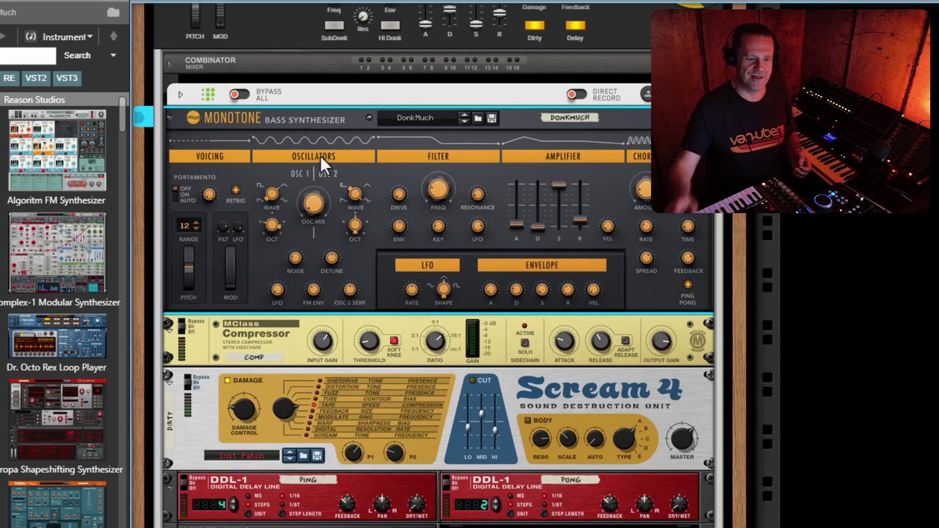
{"action": "left_click", "coordinate": [389, 408]}
{"action": "key", "text": "Tab"}
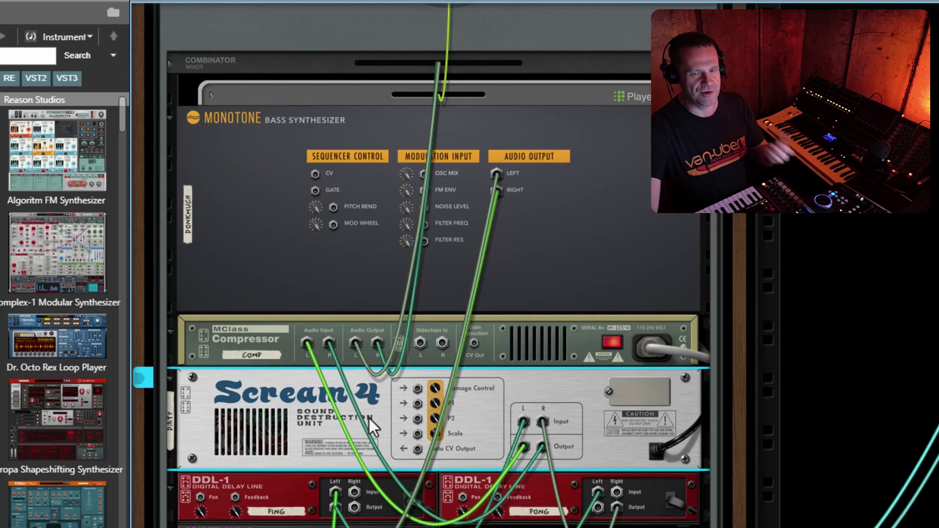
{"action": "left_click", "coordinate": [259, 347]}
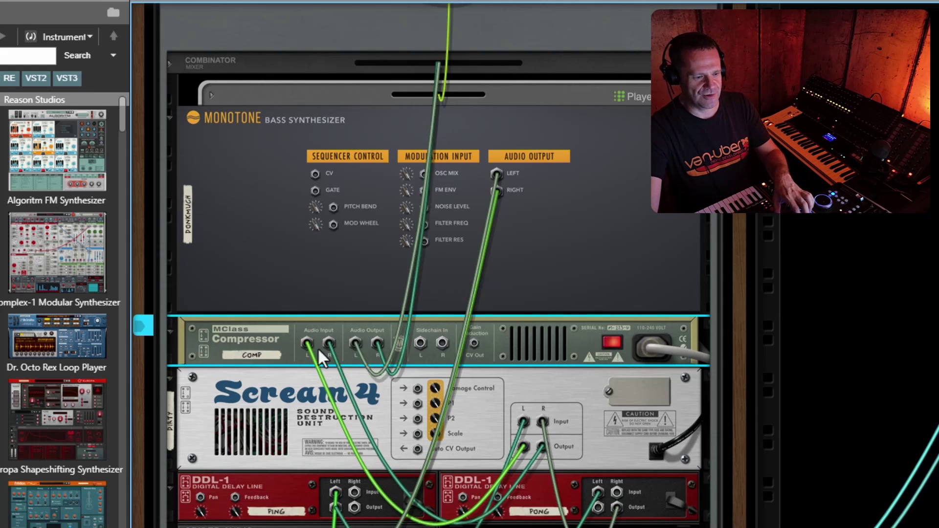
{"action": "key", "text": "Tab"}
Step: Select the WonkyDonk Combinator and adjust its Damage knob
{"action": "scroll", "coordinate": [467, 219], "scroll_direction": "up", "scroll_amount": 3}
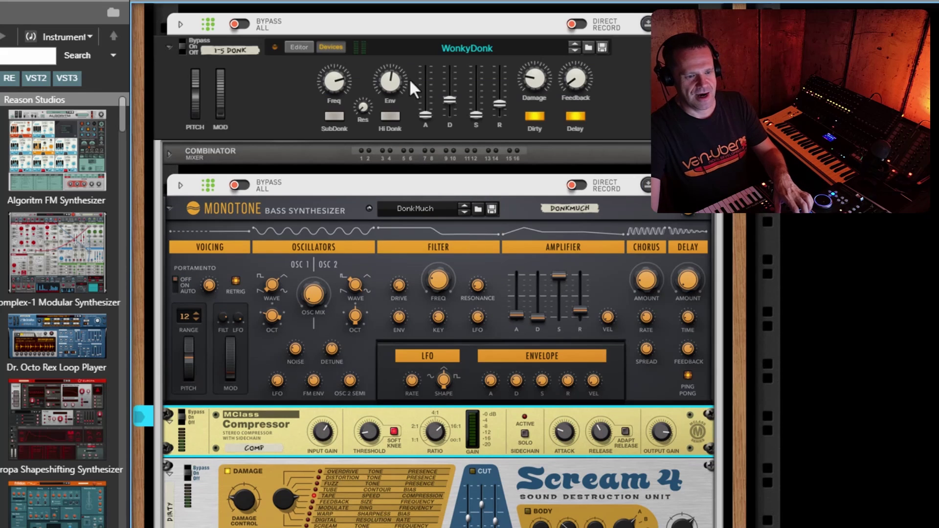
{"action": "left_click", "coordinate": [274, 93]}
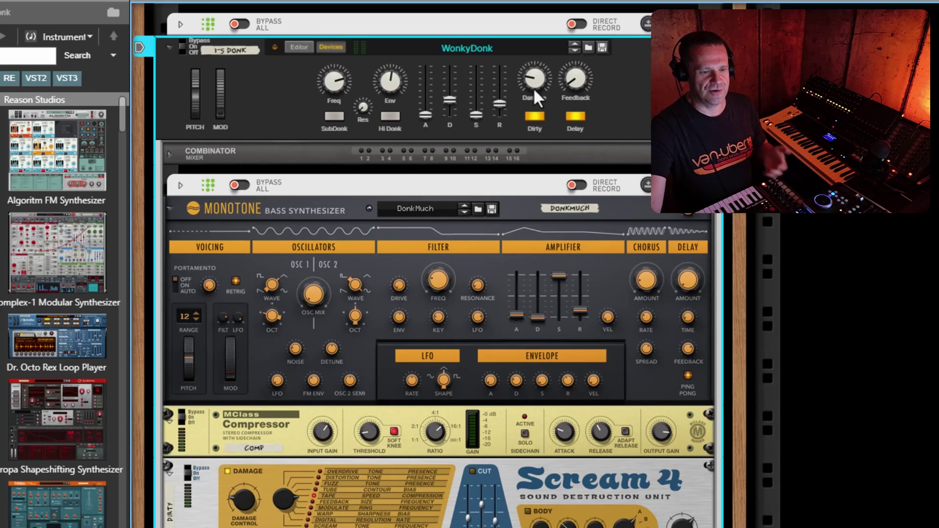
{"action": "left_click_drag", "start_coordinate": [533, 86], "coordinate": [533, 75]}
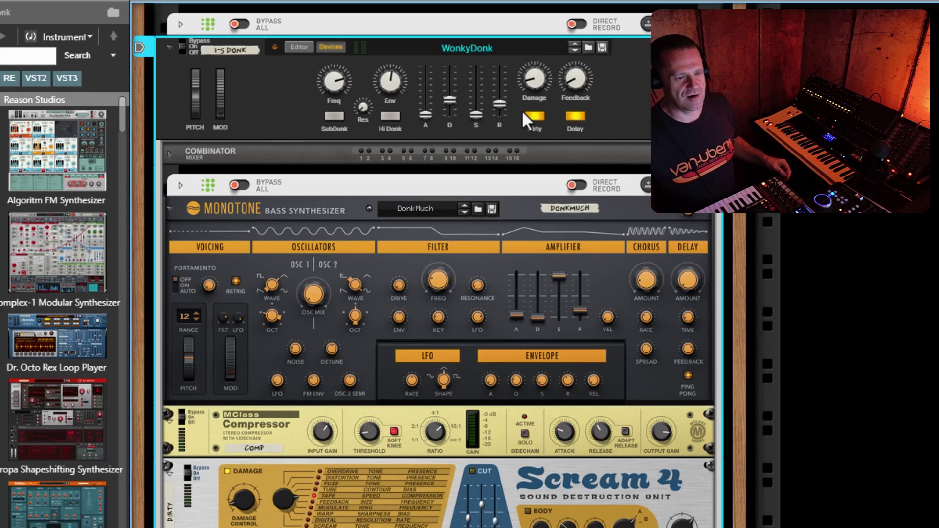
Step: Lower the Monotone's Amp Attack to its minimum to compare the bass sound, and restore it to 5.1 ms
{"action": "scroll", "coordinate": [616, 107], "scroll_direction": "down", "scroll_amount": 3}
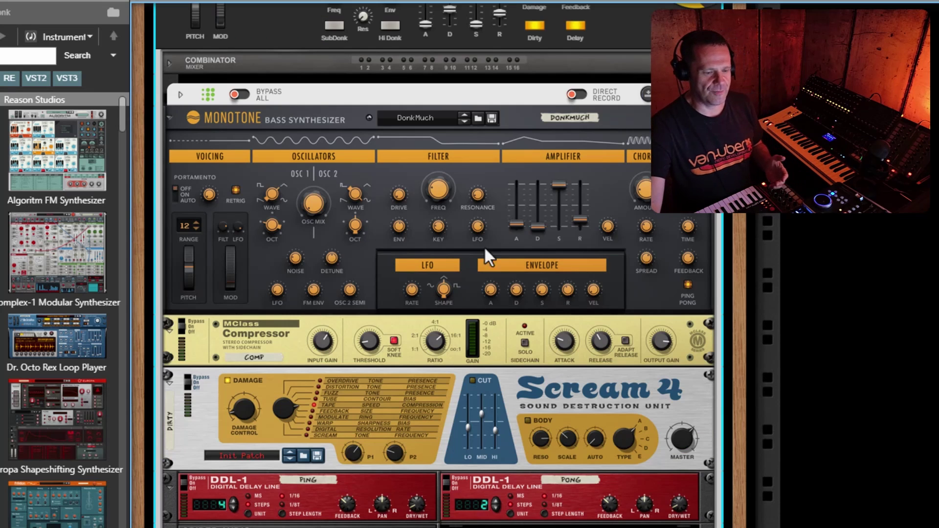
{"action": "left_click", "coordinate": [516, 226]}
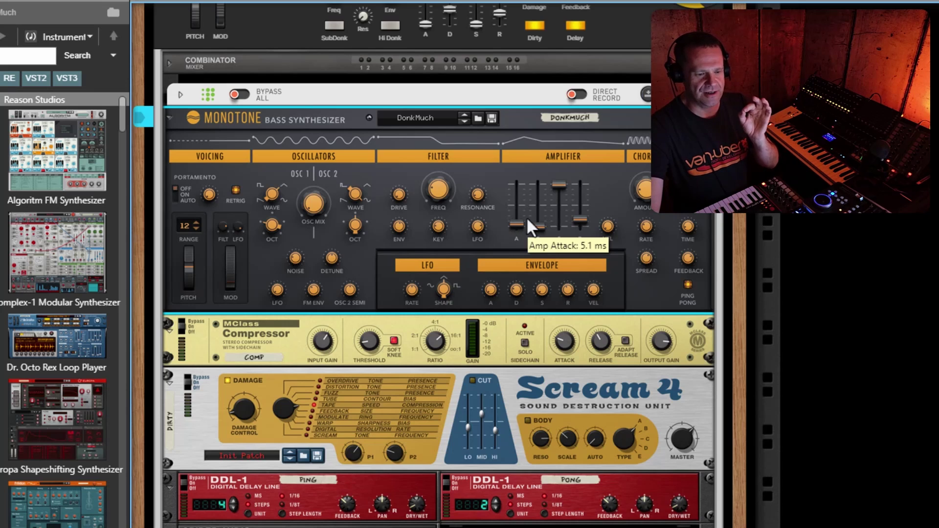
{"action": "left_click_drag", "start_coordinate": [515, 225], "coordinate": [515, 255]}
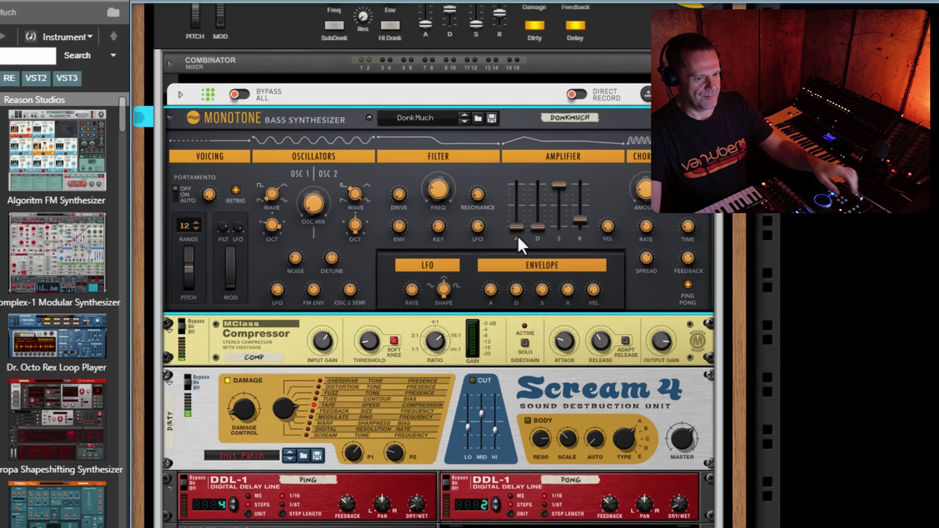
{"action": "mouse_move", "coordinate": [518, 239]}
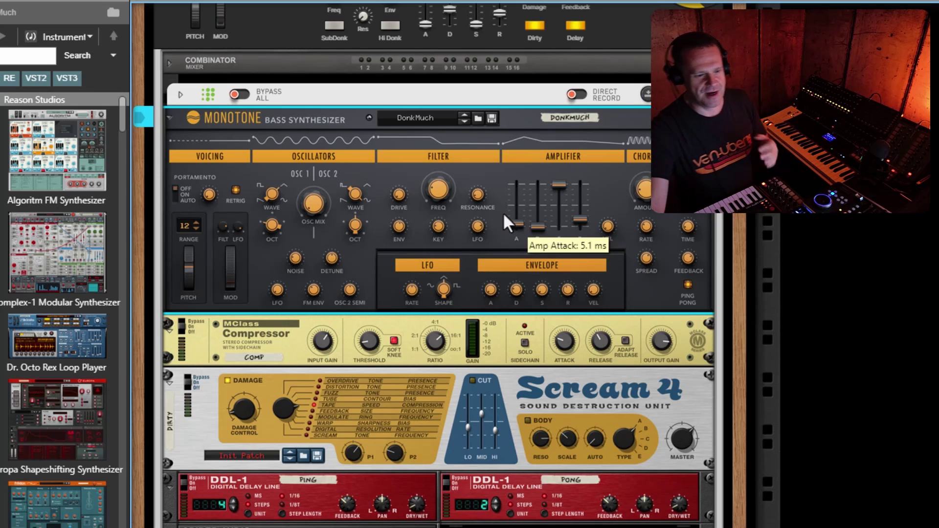
Step: Revisit WonkyDonk's Damage control and examine the step settings of the Ping and Pong DDL-1 delays
{"action": "scroll", "coordinate": [502, 212], "scroll_direction": "up", "scroll_amount": 3}
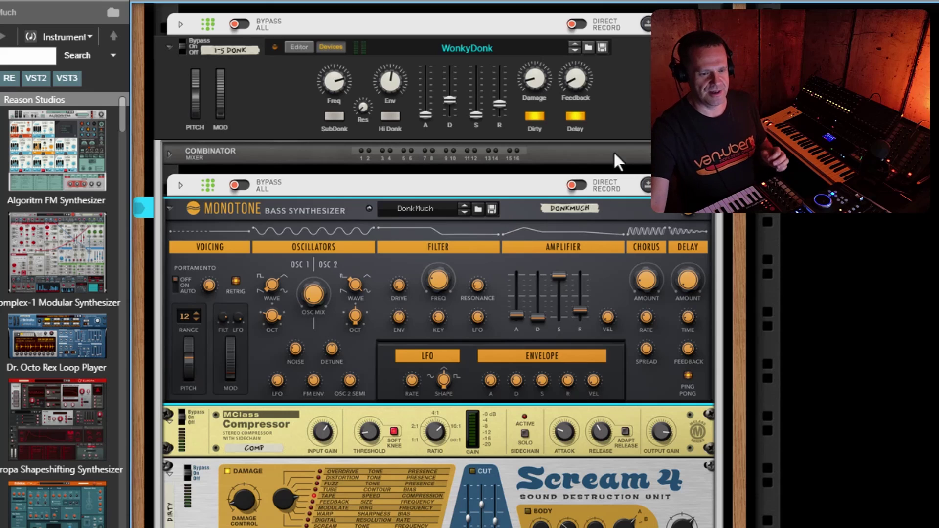
{"action": "left_click", "coordinate": [543, 74]}
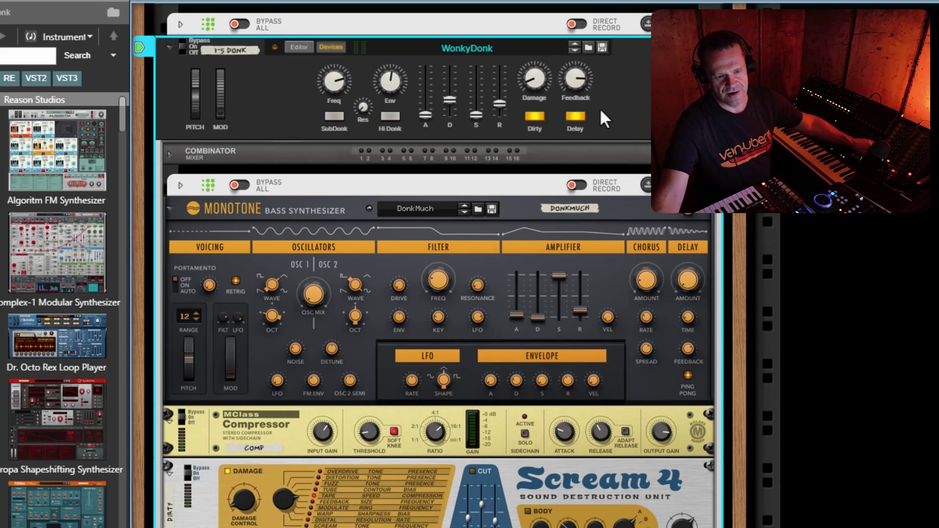
{"action": "scroll", "coordinate": [631, 55], "scroll_direction": "down", "scroll_amount": 3}
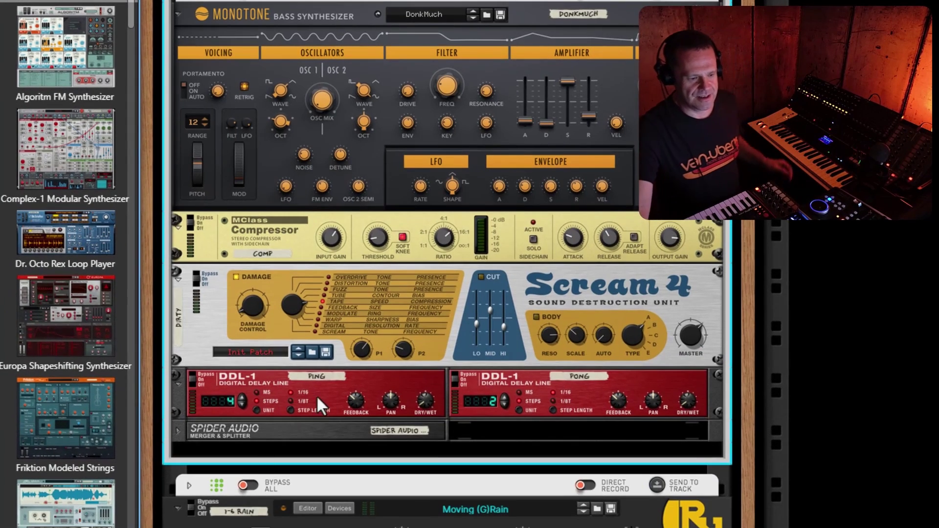
{"action": "left_click", "coordinate": [317, 394]}
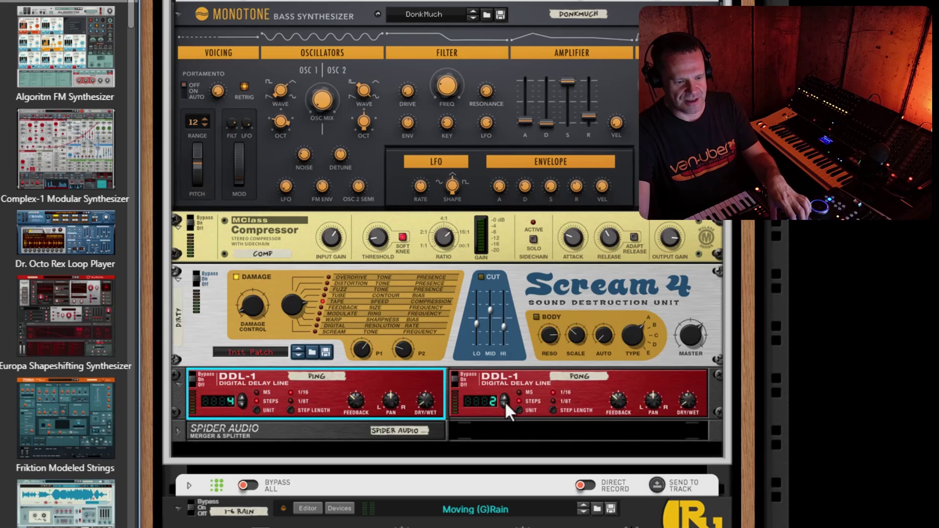
{"action": "left_click", "coordinate": [582, 391]}
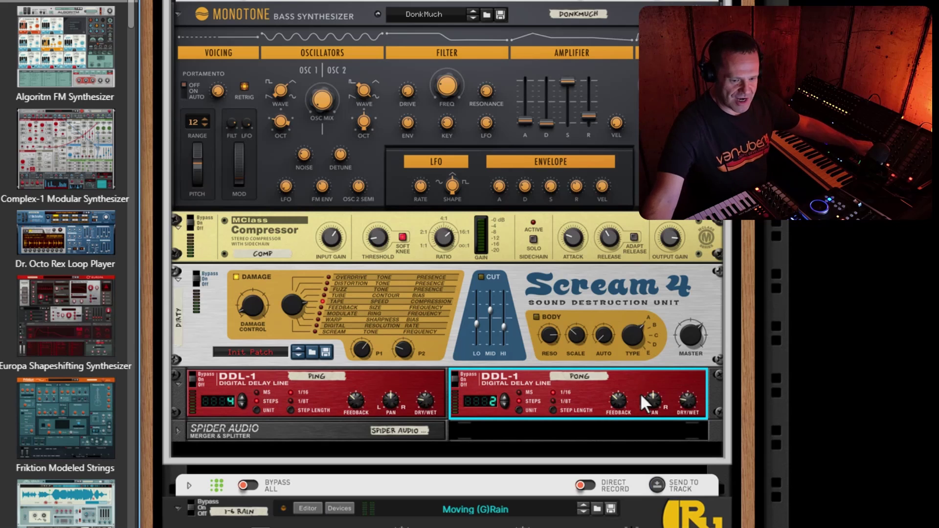
Step: Audition the WonkyDonk bass through the Ping and Pong delays, comparing the Combinator's Feedback control with the devices' meters
{"action": "scroll", "coordinate": [616, 294], "scroll_direction": "up", "scroll_amount": 4}
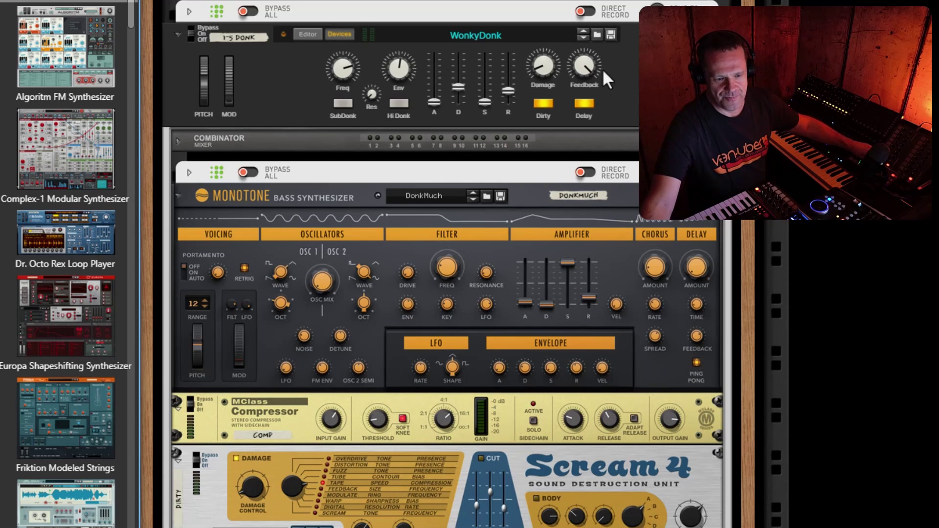
{"action": "scroll", "coordinate": [631, 201], "scroll_direction": "down", "scroll_amount": 8}
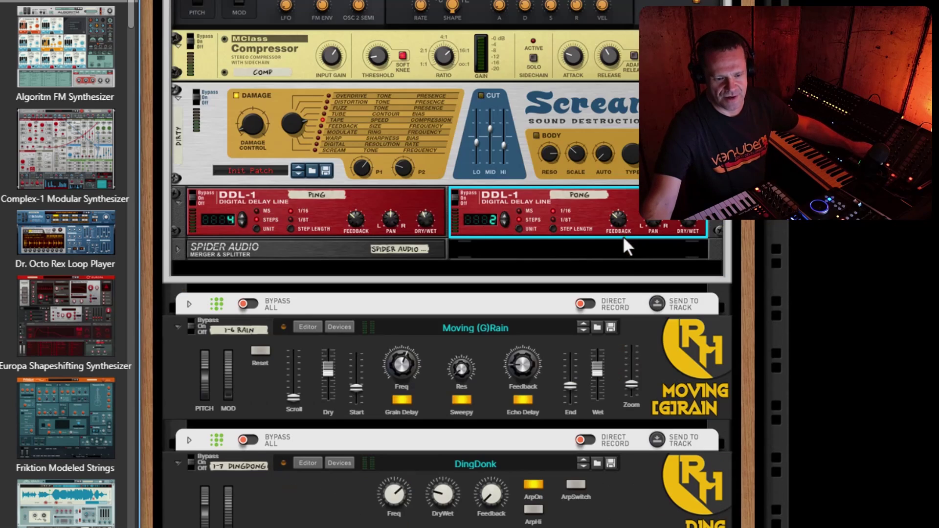
{"action": "scroll", "coordinate": [625, 299], "scroll_direction": "up", "scroll_amount": 4}
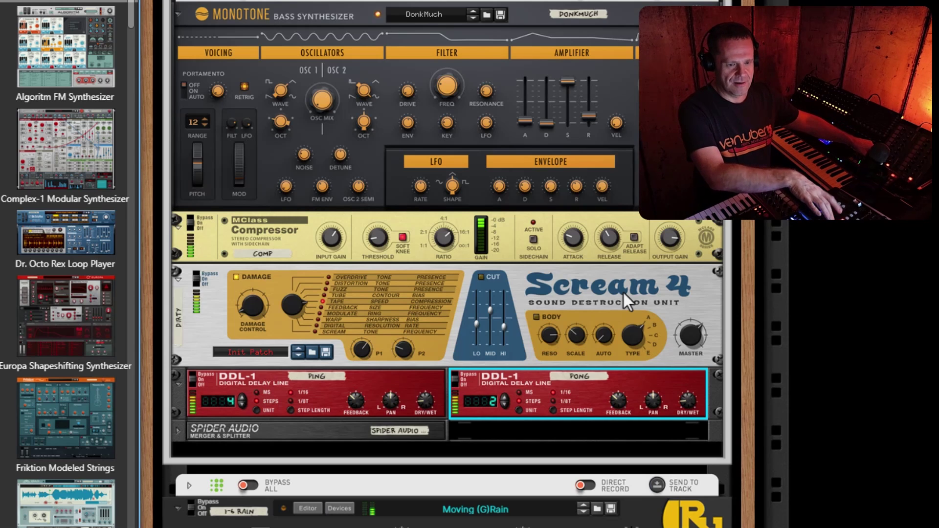
{"action": "scroll", "coordinate": [623, 292], "scroll_direction": "up", "scroll_amount": 3}
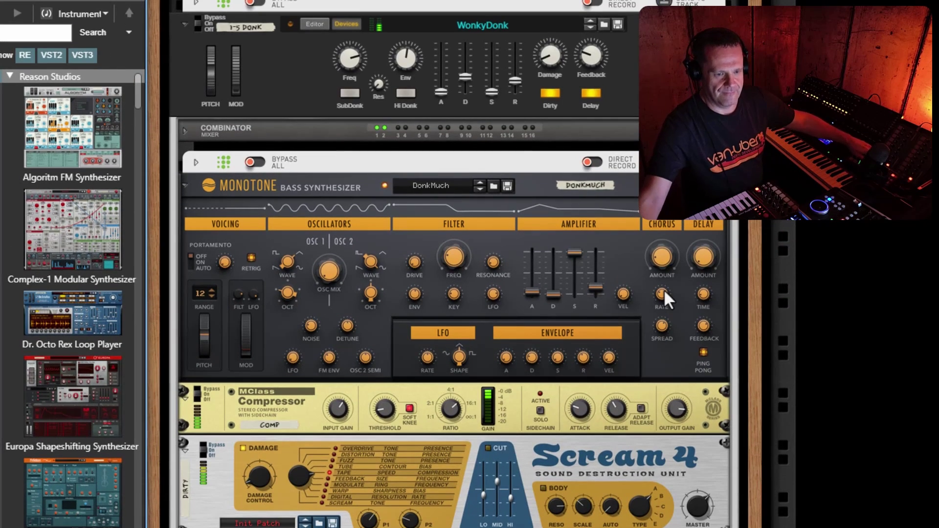
{"action": "mouse_move", "coordinate": [664, 292]}
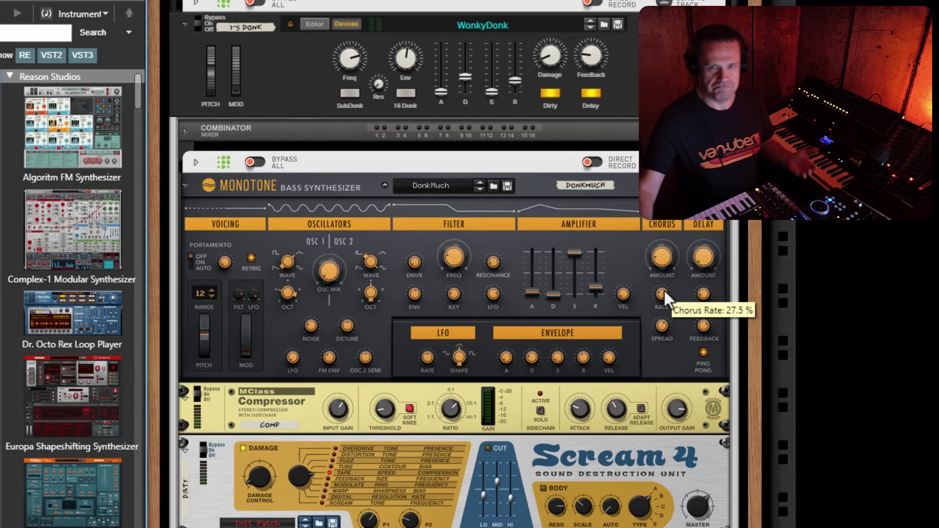
Step: Compare the WonkyDonk Combinator controls with the Monotone and check its oscillator 2 octave setting
{"action": "left_click", "coordinate": [547, 185]}
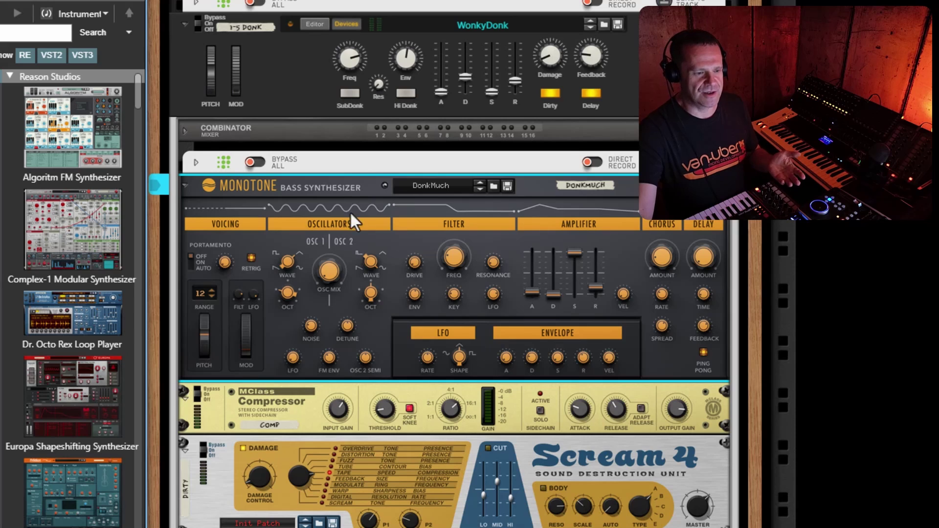
{"action": "left_click", "coordinate": [408, 94]}
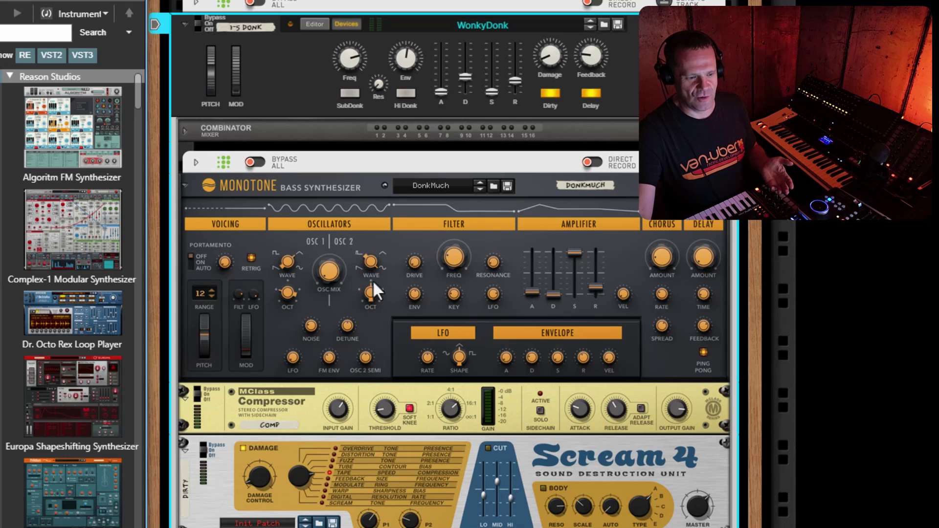
{"action": "left_click", "coordinate": [377, 296]}
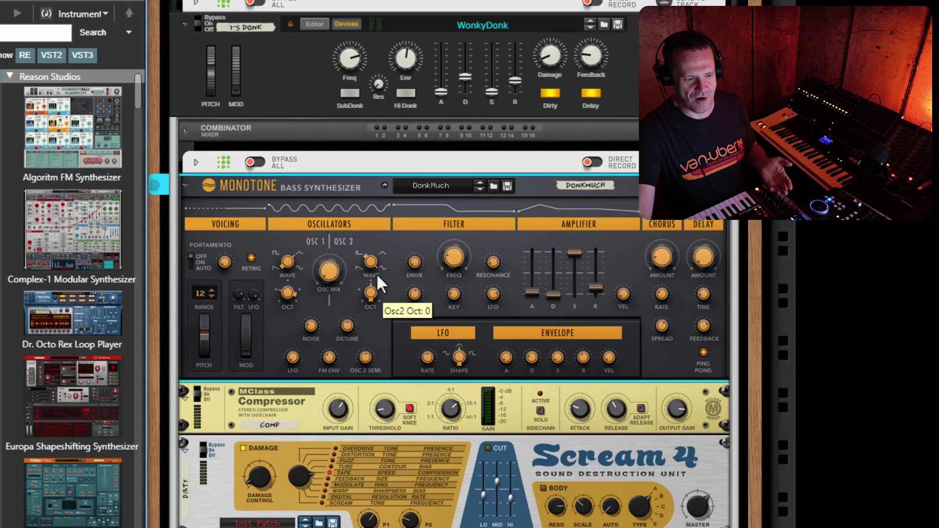
Step: Compare the WonkyDonk bass with the Combinator's Hi Donk switched on and off
{"action": "left_click", "coordinate": [342, 105]}
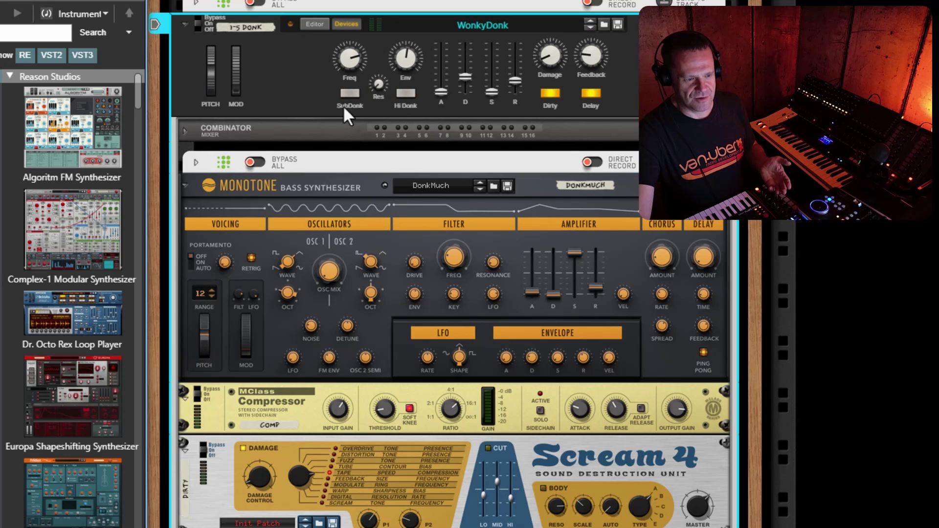
{"action": "left_click", "coordinate": [405, 96]}
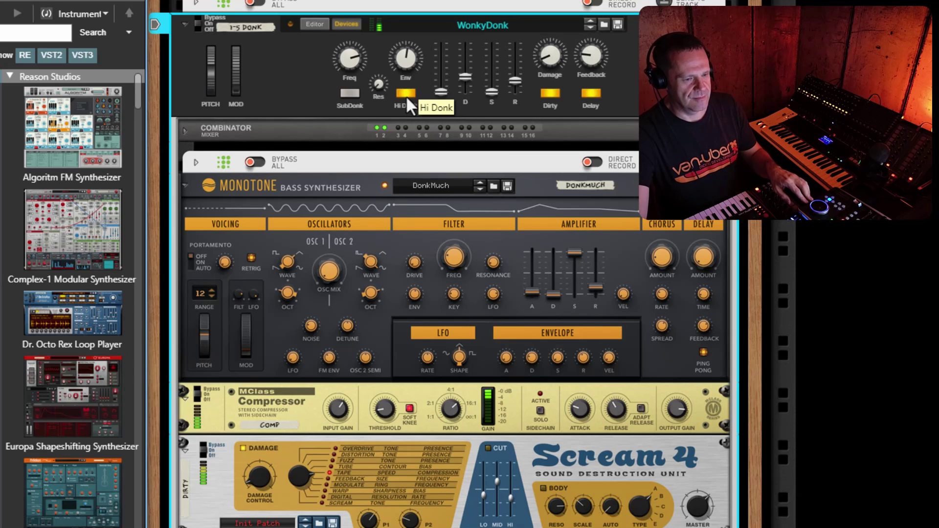
{"action": "left_click", "coordinate": [412, 90]}
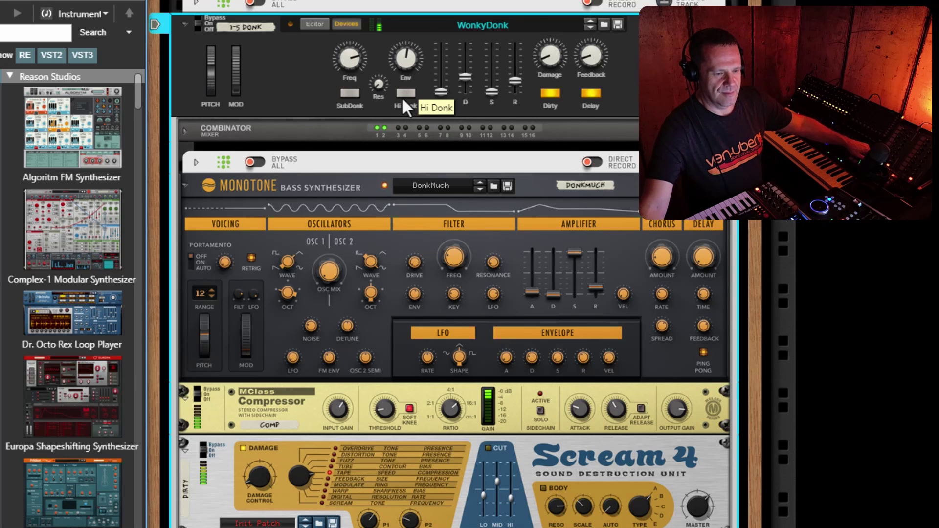
{"action": "left_click", "coordinate": [403, 96]}
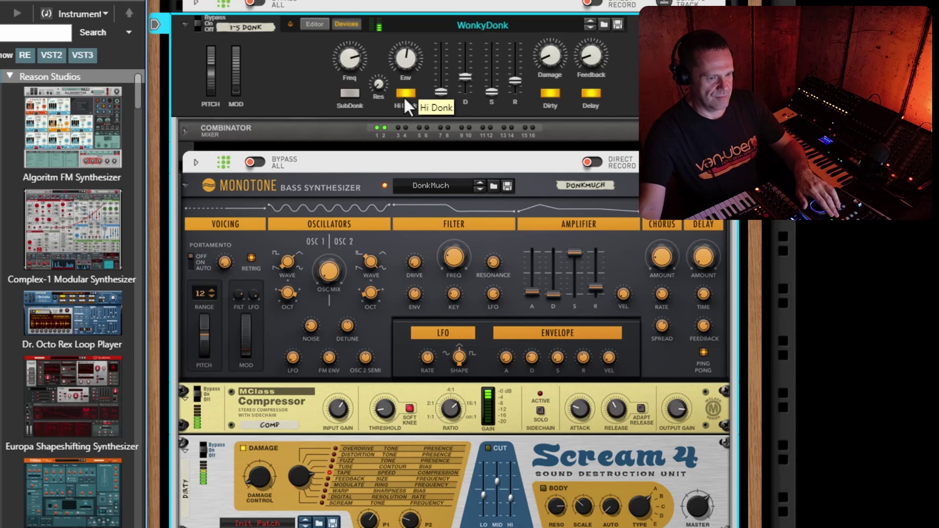
{"action": "left_click", "coordinate": [406, 93]}
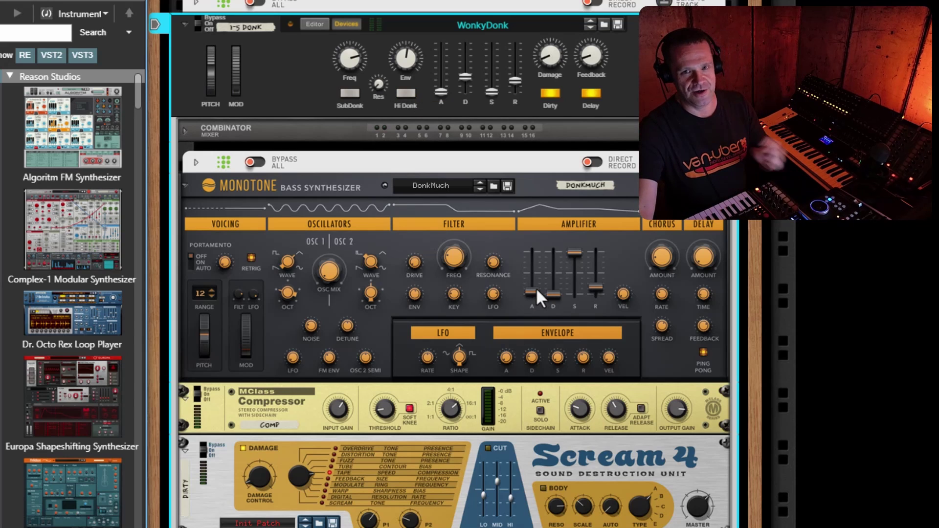
Step: Audition the WonkyDonk bass with SubDonk, alone and combined with Hi Donk, and switch both off
{"action": "left_click", "coordinate": [351, 97]}
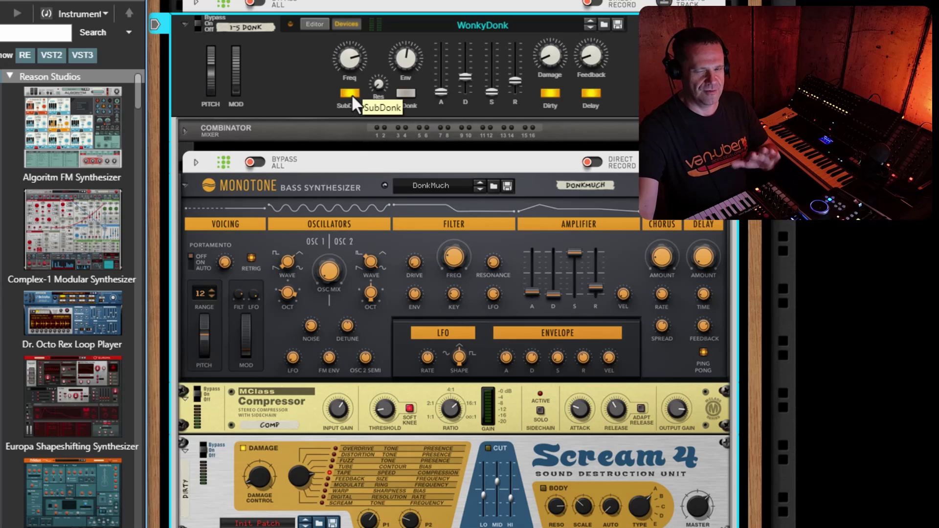
{"action": "left_click", "coordinate": [351, 94]}
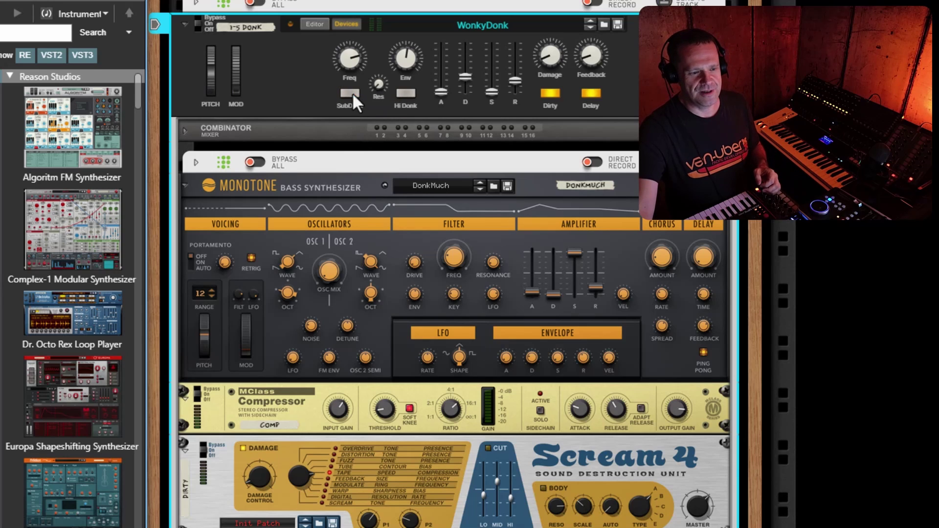
{"action": "left_click", "coordinate": [350, 93]}
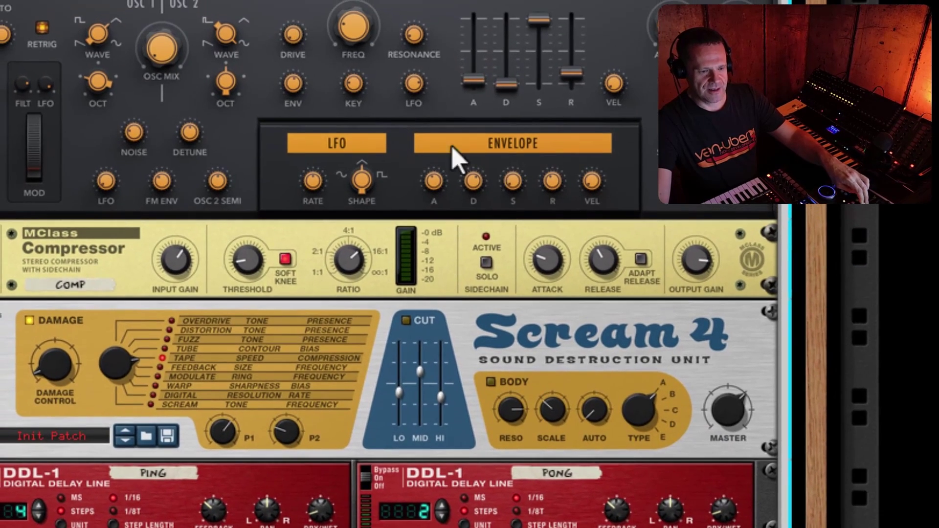
{"action": "left_click", "coordinate": [443, 125]}
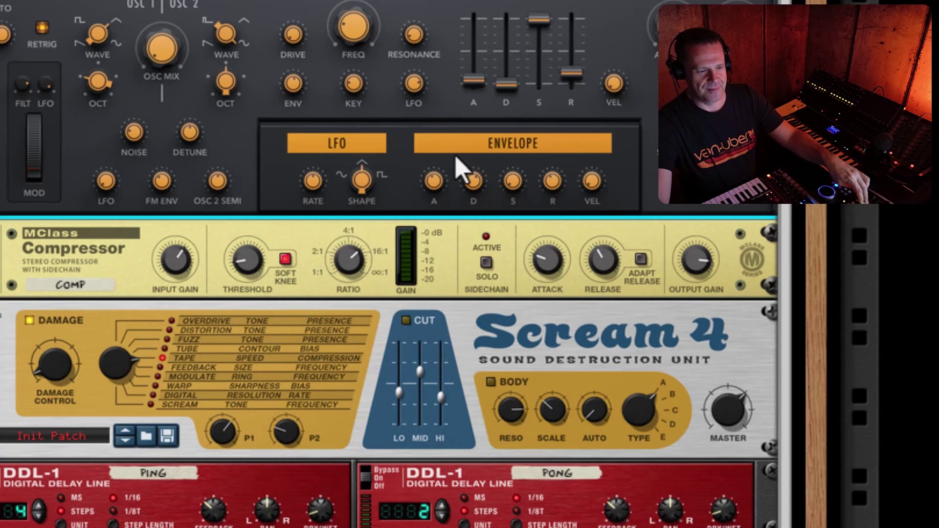
{"action": "scroll", "coordinate": [455, 162], "scroll_direction": "up", "scroll_amount": 5}
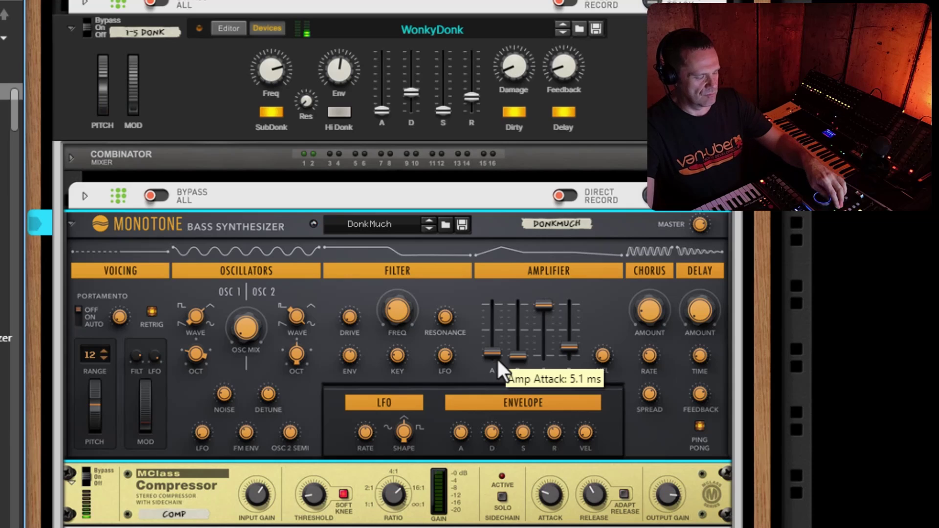
{"action": "left_click", "coordinate": [339, 112]}
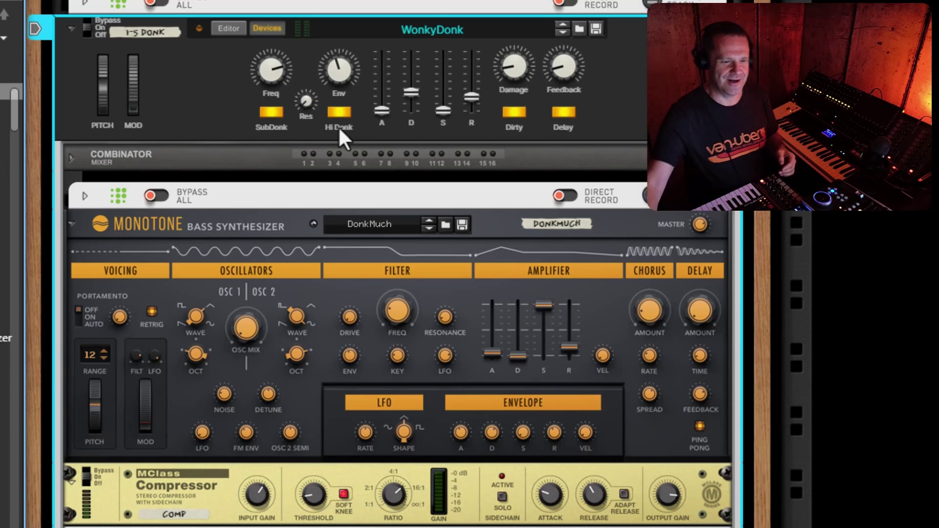
{"action": "left_click", "coordinate": [338, 113]}
{"action": "left_click", "coordinate": [272, 114]}
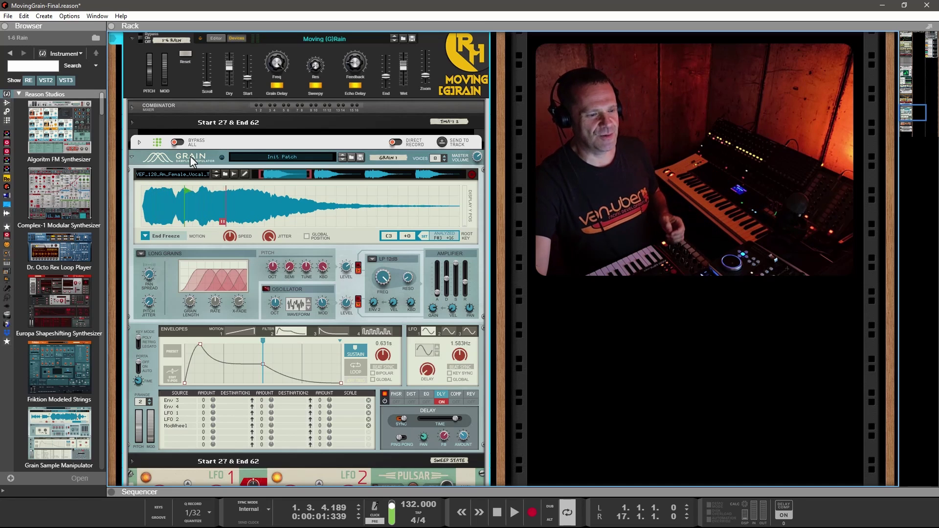
Step: Browse the Grain 1 samples, audition the loaded VEF_128_Am_Female_Vocal file, and return to the instrument browser
{"action": "left_click", "coordinate": [225, 174]}
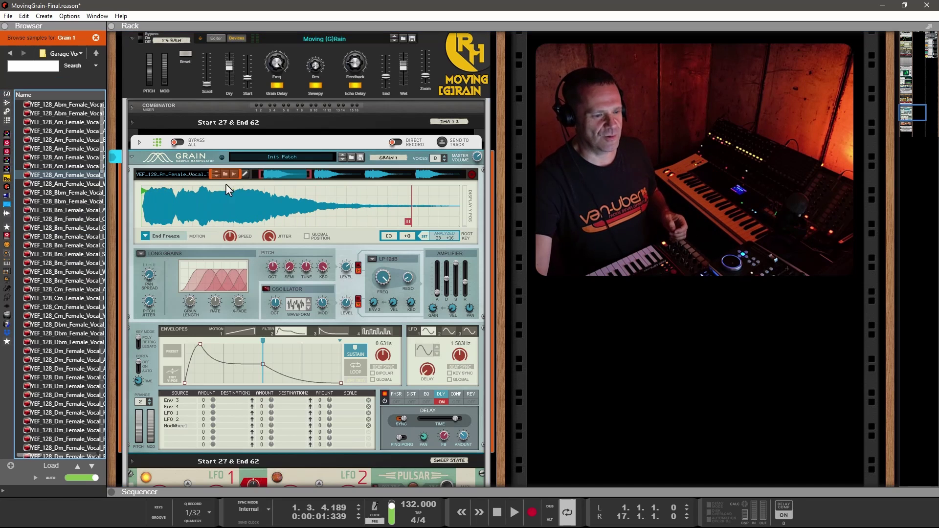
{"action": "left_click", "coordinate": [35, 476]}
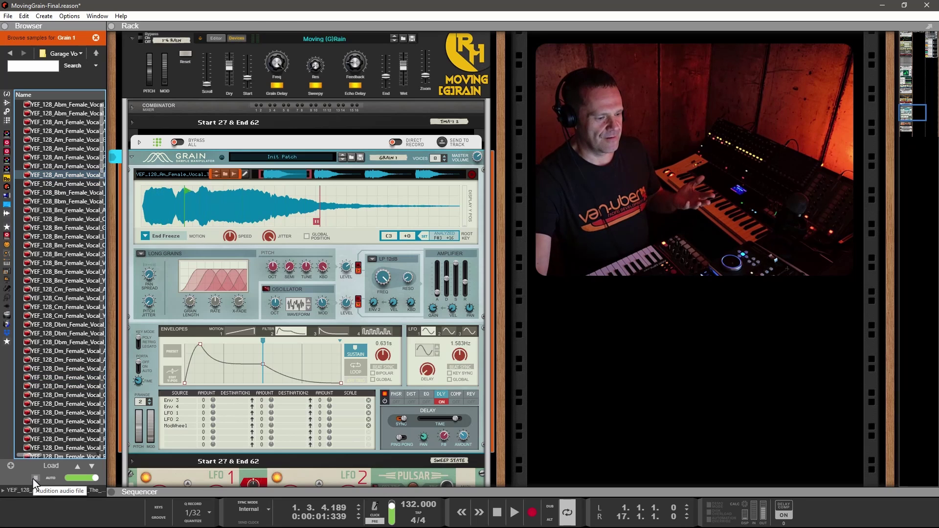
{"action": "left_click", "coordinate": [34, 476]}
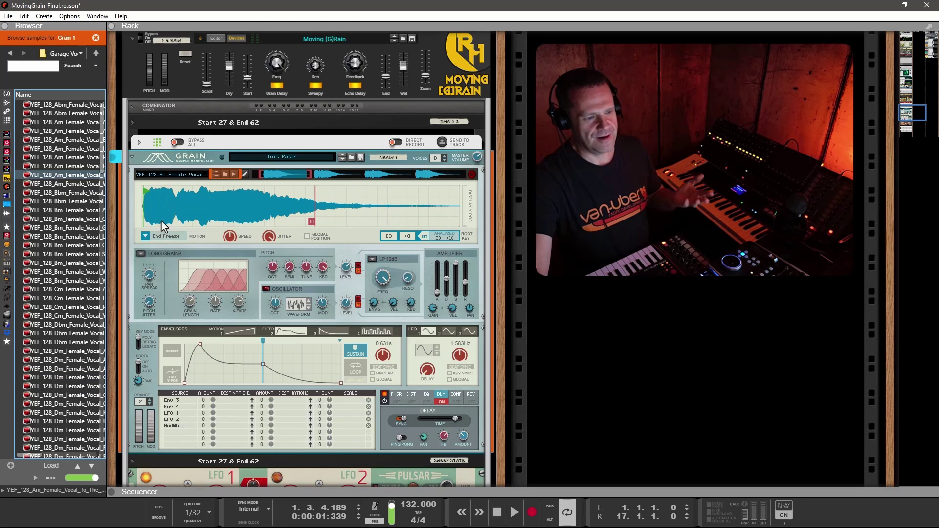
{"action": "left_click", "coordinate": [7, 95]}
{"action": "left_click", "coordinate": [474, 91]}
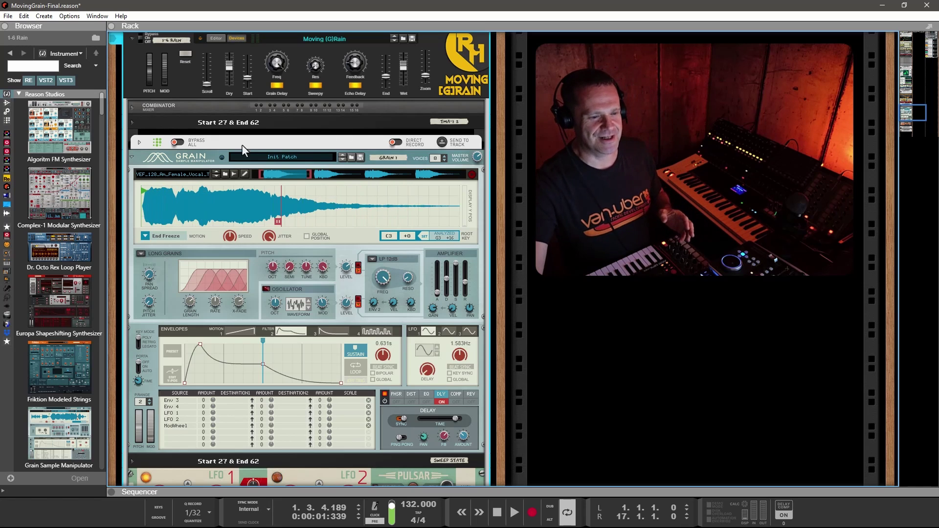
Step: Examine the SweepLFO Pulsar below Grain and follow its LFO CV output cables to the Moving (G)Rain Combinator's rear
{"action": "left_click", "coordinate": [158, 160]}
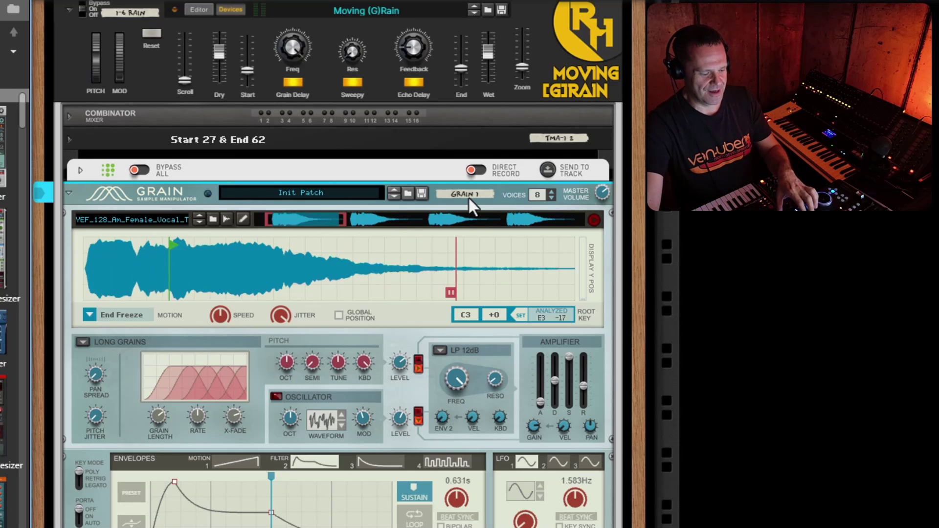
{"action": "scroll", "coordinate": [450, 200], "scroll_direction": "down", "scroll_amount": 10}
{"action": "scroll", "coordinate": [450, 210], "scroll_direction": "down", "scroll_amount": 2}
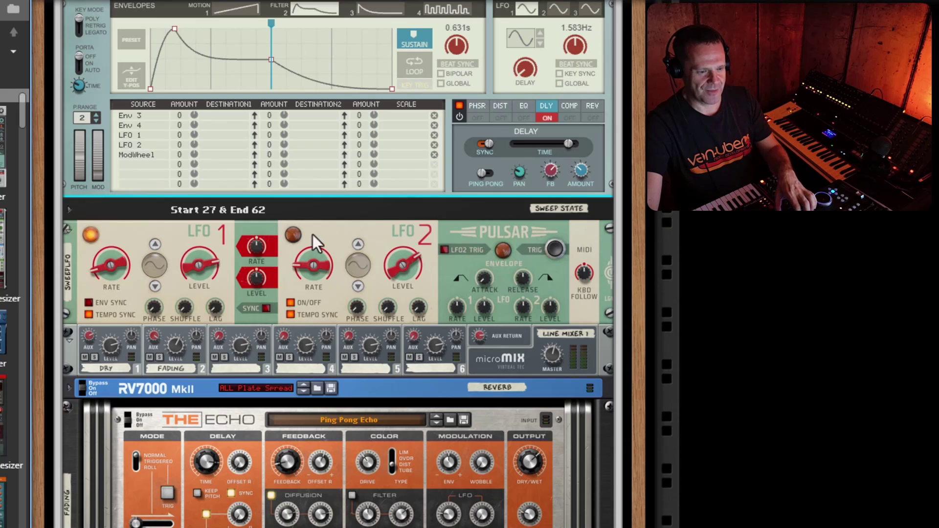
{"action": "key", "text": "Tab"}
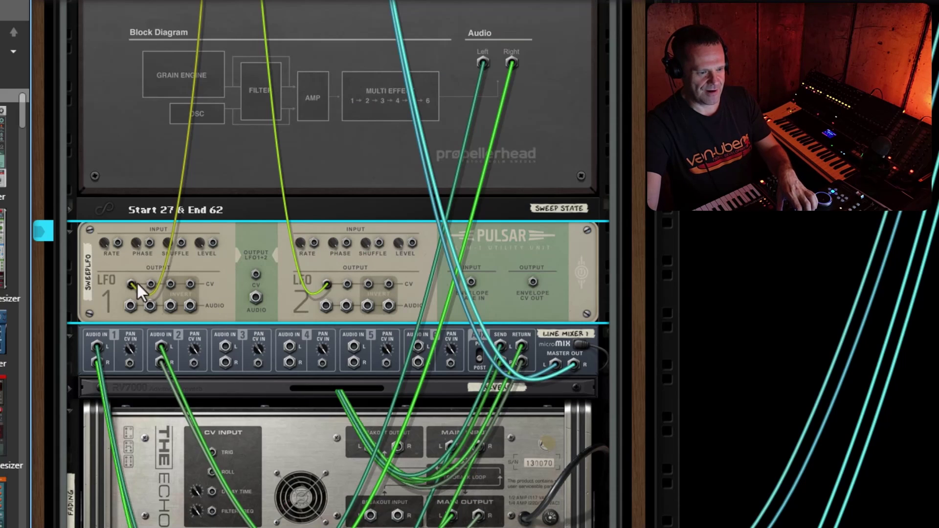
{"action": "scroll", "coordinate": [193, 275], "scroll_direction": "up", "scroll_amount": 17}
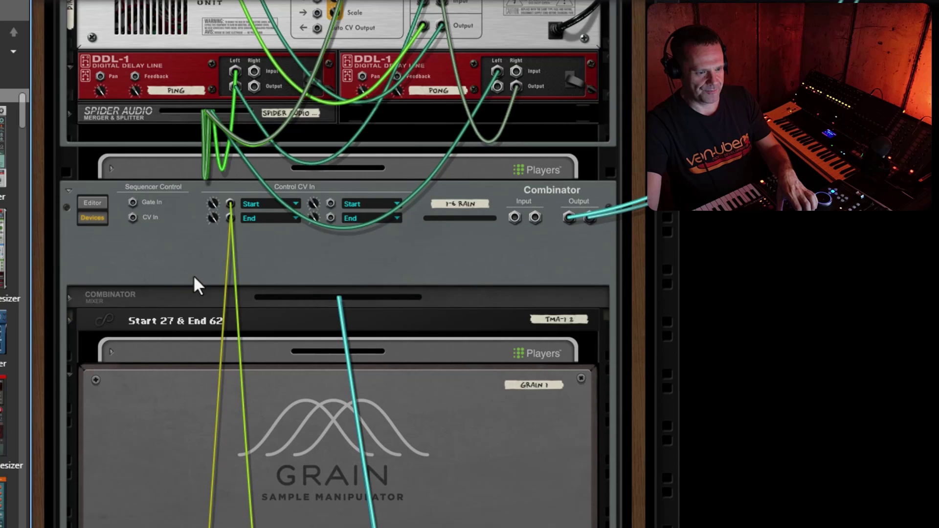
Step: Review the Start and End source mappings for Grain 1 in the Combinator's Editor, and close the Editor
{"action": "left_click", "coordinate": [93, 204]}
{"action": "scroll", "coordinate": [203, 211], "scroll_direction": "down", "scroll_amount": 4}
{"action": "key", "text": "Tab"}
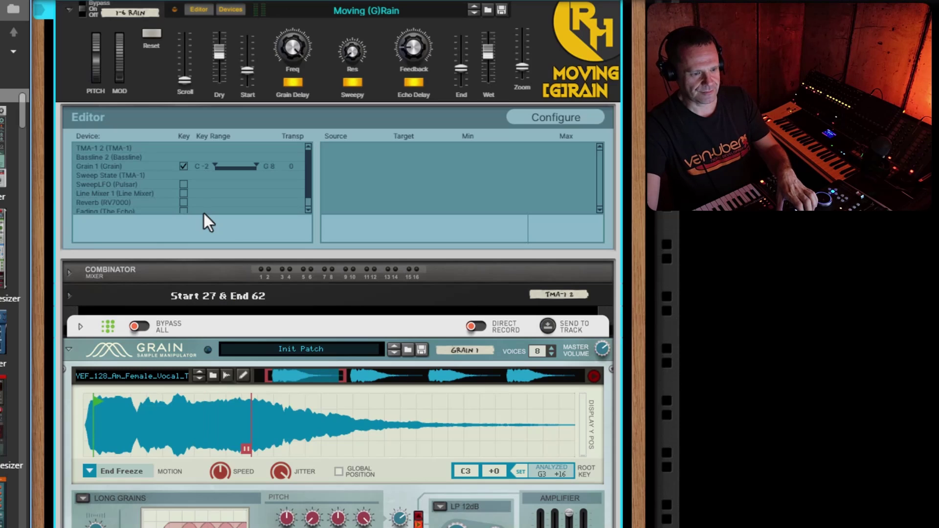
{"action": "left_click", "coordinate": [95, 167]}
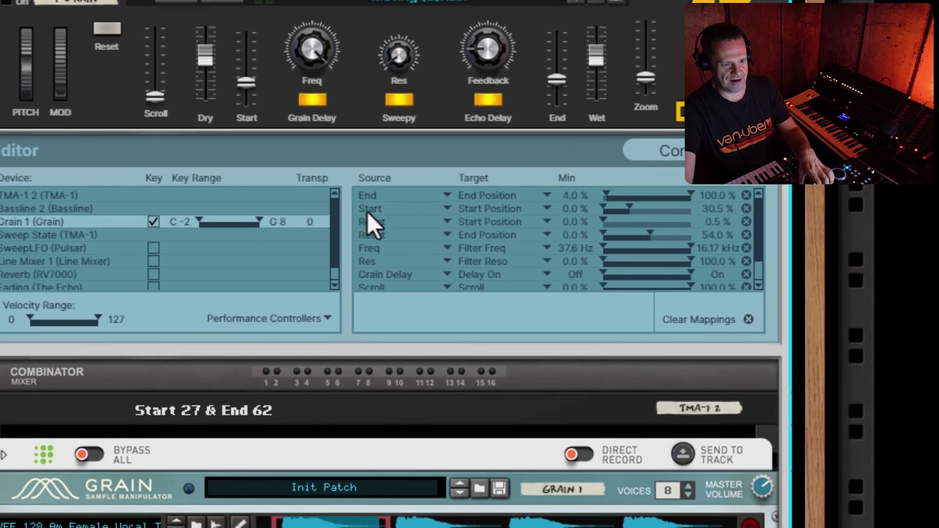
{"action": "left_click", "coordinate": [367, 210]}
{"action": "left_click", "coordinate": [371, 197]}
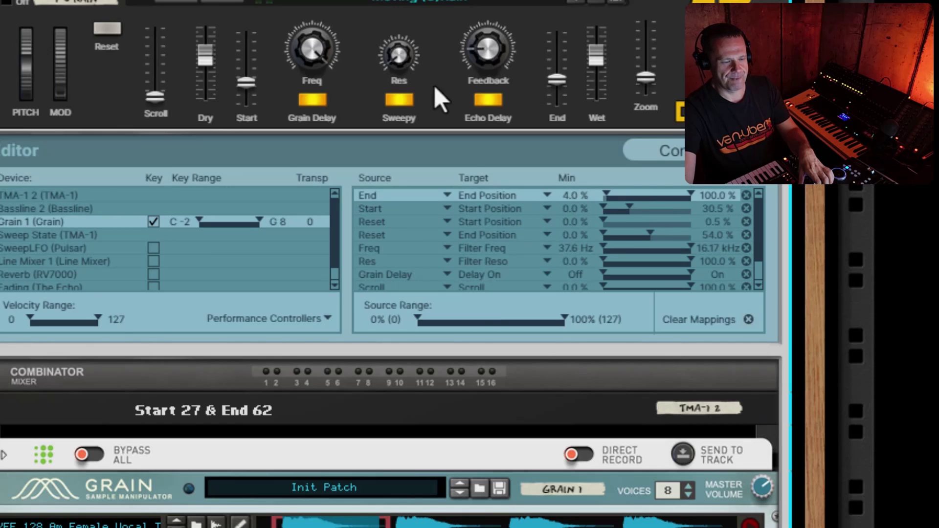
{"action": "scroll", "coordinate": [243, 104], "scroll_direction": "up", "scroll_amount": 3}
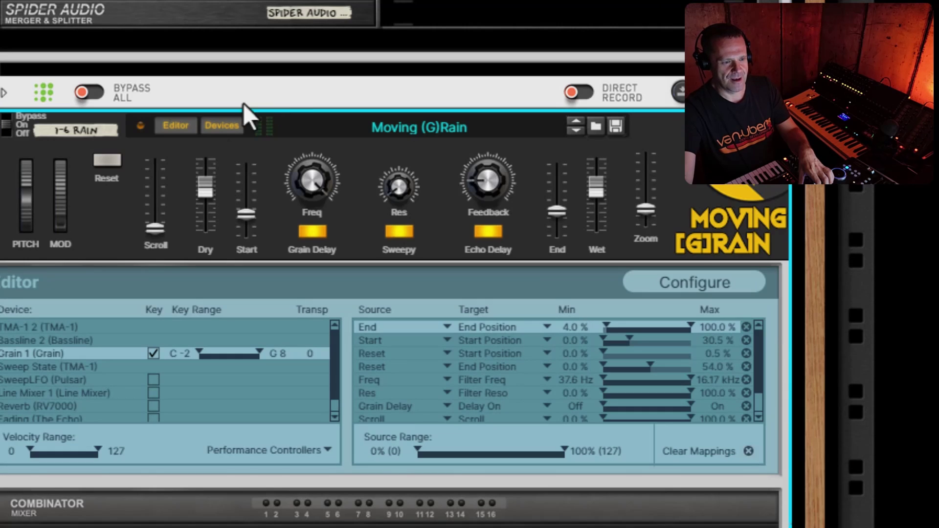
{"action": "left_click", "coordinate": [178, 131]}
Step: Inspect the target options for the Combinator's first Control CV input on the rear, keeping Start selected
{"action": "key", "text": "Tab"}
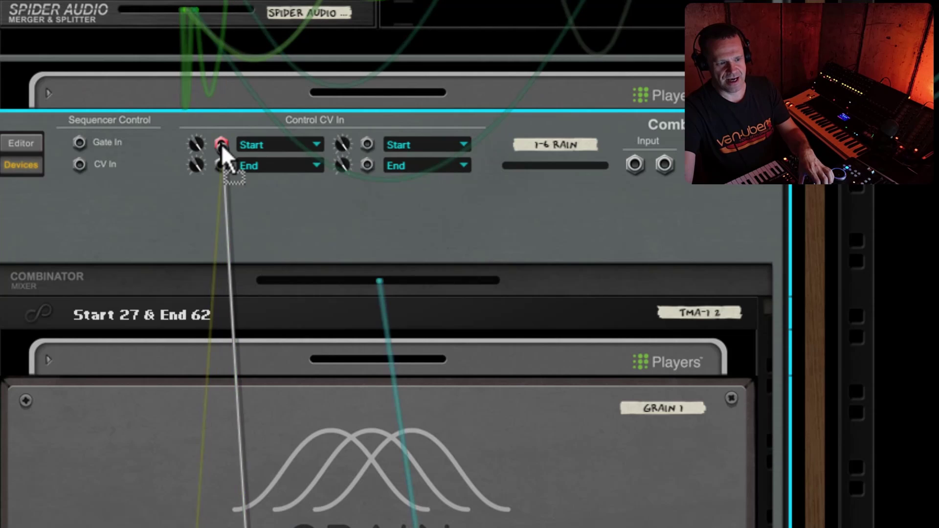
{"action": "left_click", "coordinate": [289, 144]}
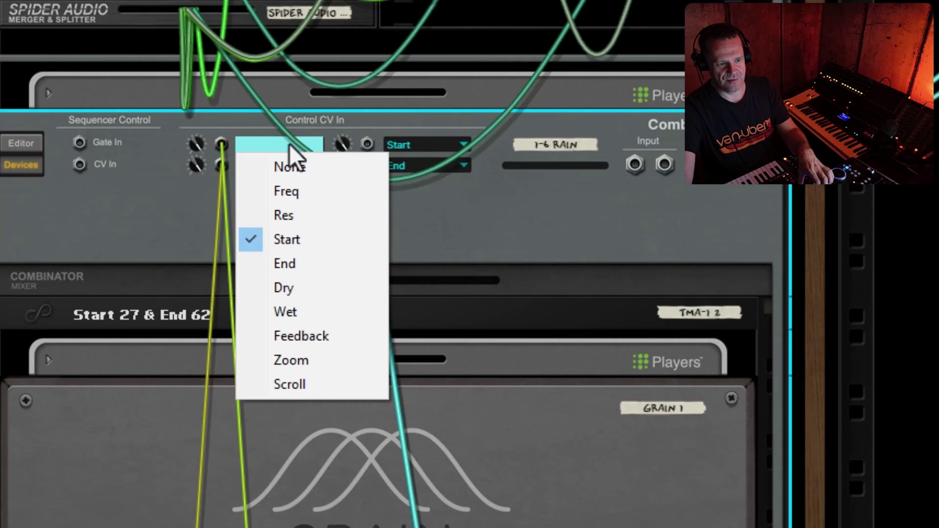
{"action": "left_click", "coordinate": [259, 125]}
{"action": "left_click", "coordinate": [260, 143]}
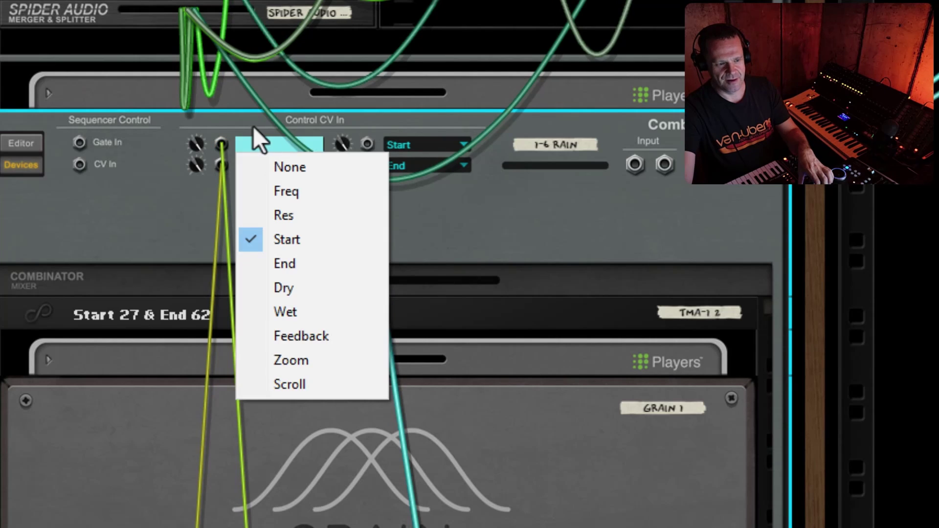
{"action": "left_click", "coordinate": [254, 126]}
{"action": "left_click", "coordinate": [258, 147]}
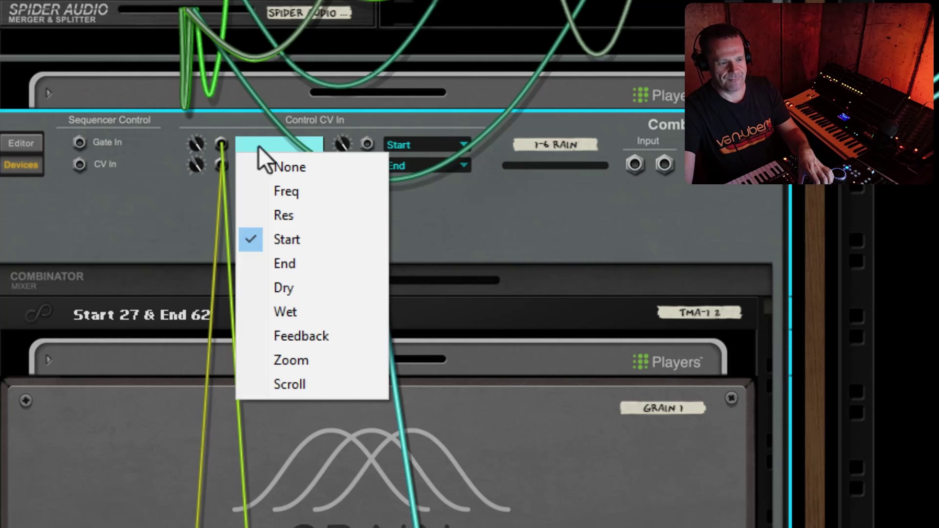
{"action": "left_click", "coordinate": [251, 124]}
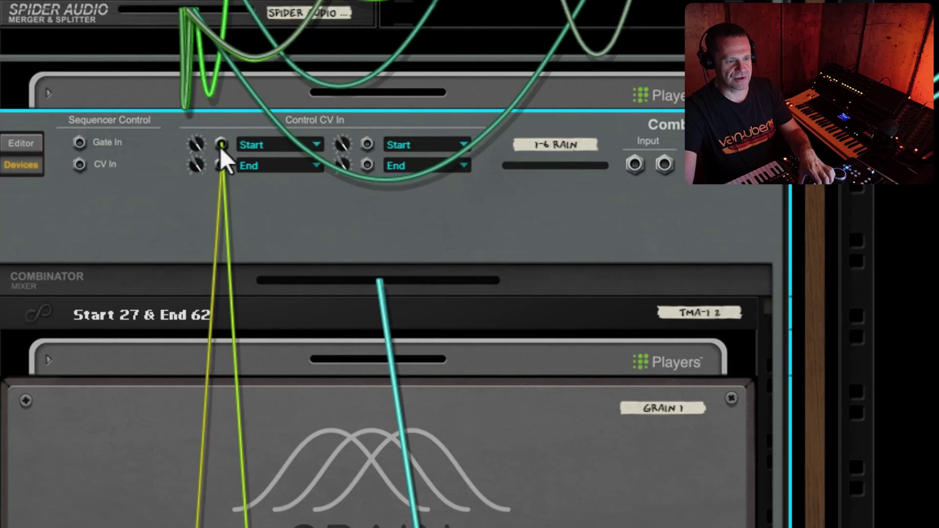
Step: Trace the Combinator's Start and End CV input cables to the SweepLFO Pulsar's LFO outputs
{"action": "left_click_drag", "start_coordinate": [221, 146], "coordinate": [370, 427]}
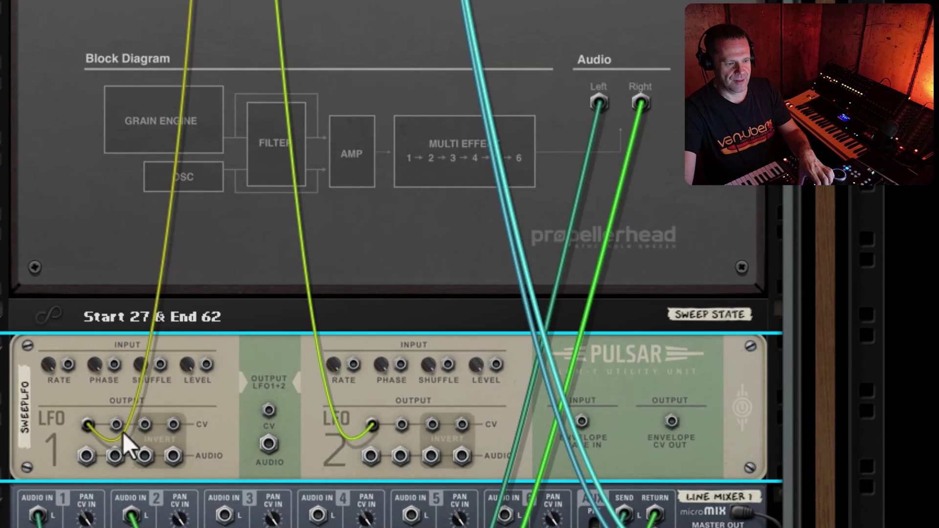
{"action": "scroll", "coordinate": [184, 403], "scroll_direction": "up", "scroll_amount": 10}
{"action": "scroll", "coordinate": [192, 259], "scroll_direction": "up", "scroll_amount": 3}
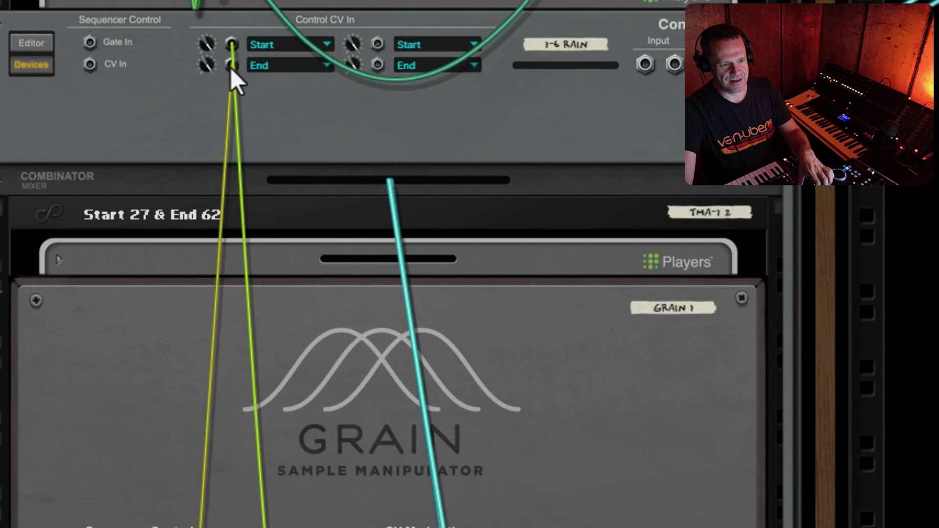
{"action": "left_click_drag", "start_coordinate": [231, 66], "coordinate": [108, 420]}
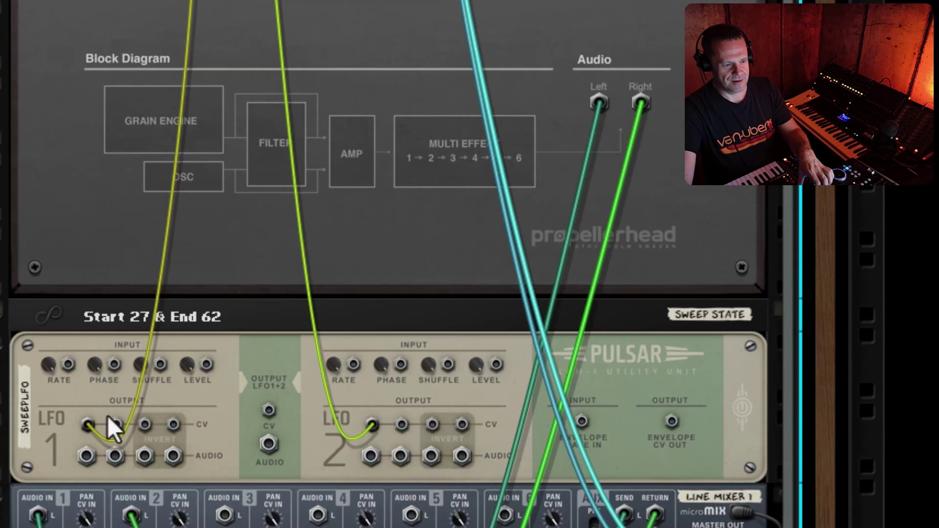
Step: Return to the rack front and review Grain 1's Motion options, keeping End Freeze
{"action": "key", "text": "Tab"}
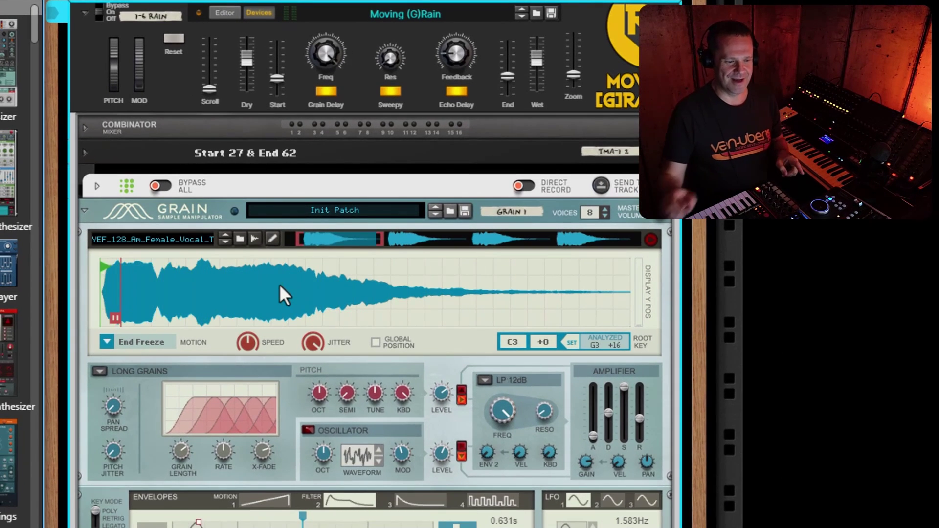
{"action": "left_click", "coordinate": [148, 345]}
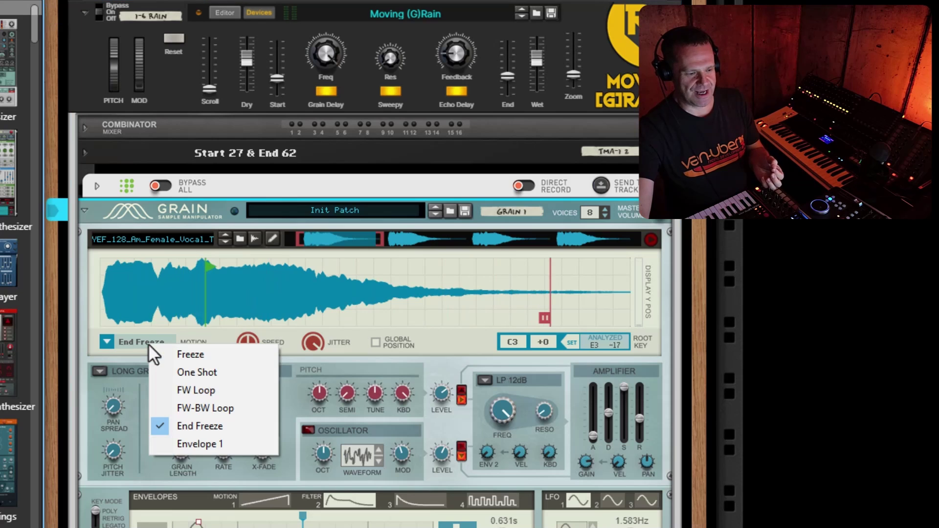
{"action": "left_click", "coordinate": [127, 369]}
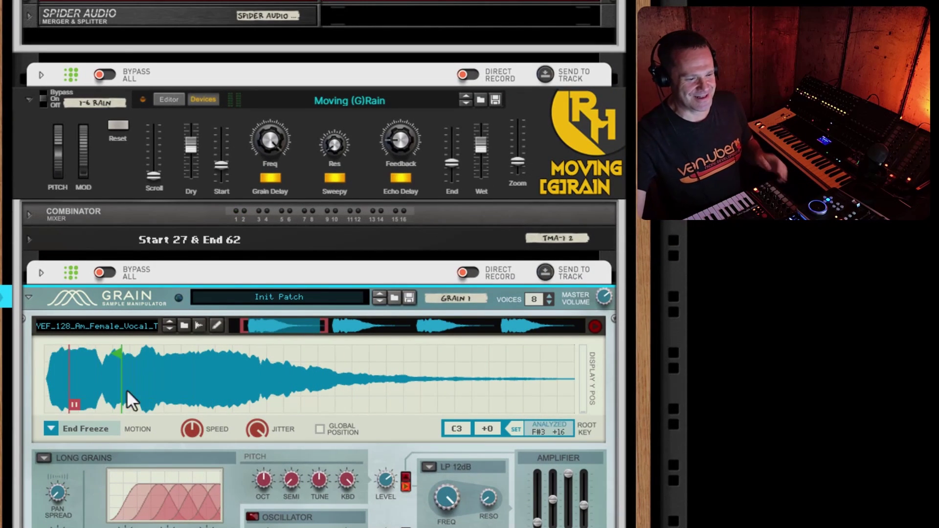
Step: Try moving the Moving (G)Rain Combinator's Scroll, Zoom, Start and End sliders to shift the sample view and playback markers
{"action": "left_click", "coordinate": [579, 159]}
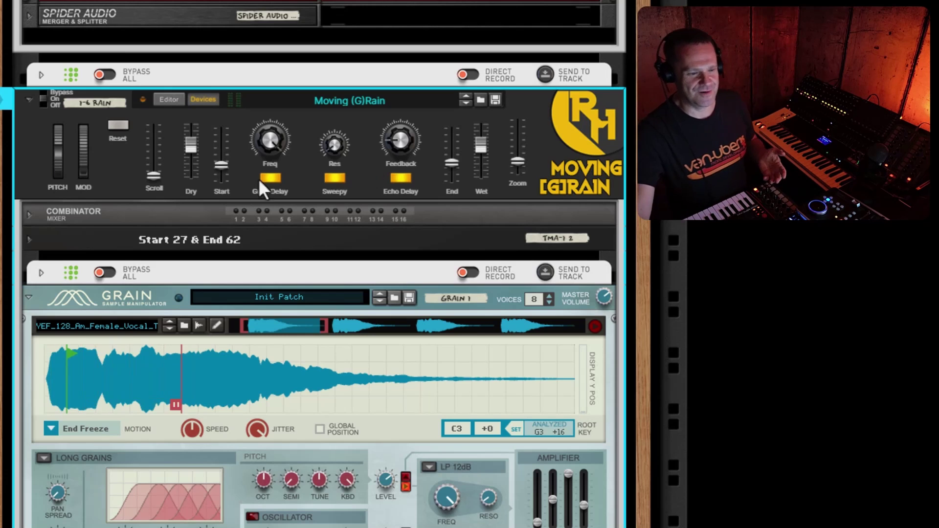
{"action": "mouse_move", "coordinate": [155, 178]}
{"action": "left_mouse_down"}
{"action": "mouse_move", "coordinate": [160, 147]}
{"action": "mouse_move", "coordinate": [146, 191]}
{"action": "left_mouse_up"}
{"action": "mouse_move", "coordinate": [518, 163]}
{"action": "left_mouse_down"}
{"action": "mouse_move", "coordinate": [527, 142]}
{"action": "mouse_move", "coordinate": [519, 159]}
{"action": "left_mouse_up"}
{"action": "mouse_move", "coordinate": [224, 174]}
{"action": "left_mouse_down"}
{"action": "mouse_move", "coordinate": [230, 140]}
{"action": "mouse_move", "coordinate": [221, 184]}
{"action": "left_mouse_up"}
{"action": "mouse_move", "coordinate": [454, 168]}
{"action": "left_mouse_down"}
{"action": "mouse_move", "coordinate": [453, 154]}
{"action": "mouse_move", "coordinate": [449, 161]}
{"action": "left_mouse_up"}
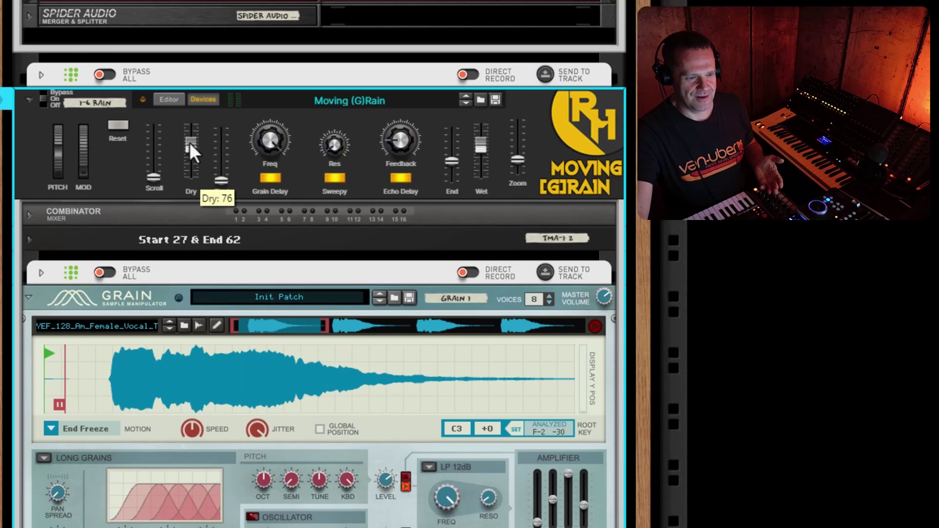
Step: Review the devices inside the Moving (G)Rain Combinator, from Grain 1's envelopes, modulation and delay to the SweepLFO Pulsar and Line Mixer
{"action": "scroll", "coordinate": [568, 218], "scroll_direction": "down", "scroll_amount": 10}
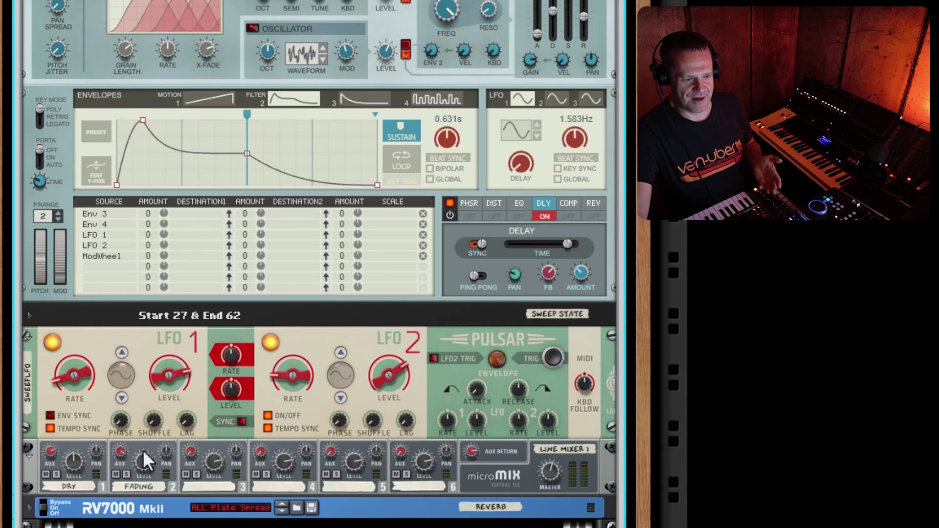
{"action": "scroll", "coordinate": [435, 423], "scroll_direction": "up", "scroll_amount": 7}
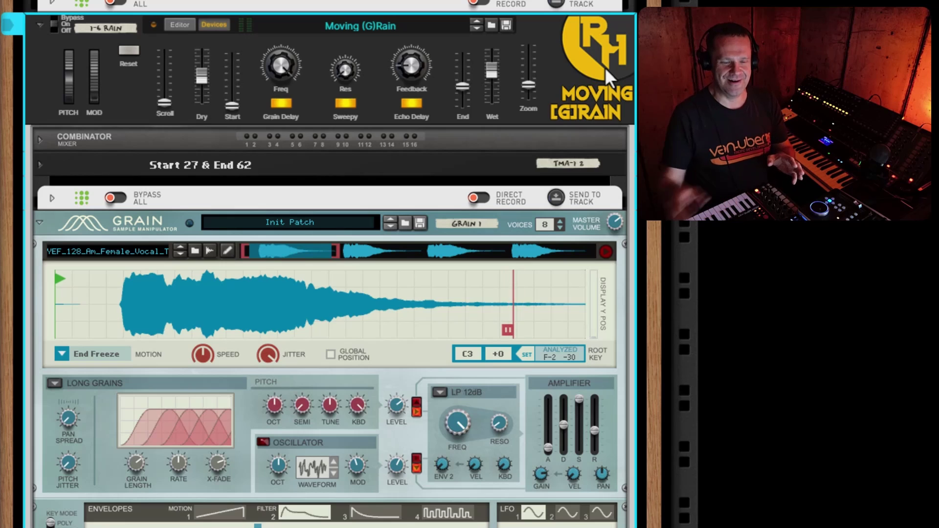
{"action": "scroll", "coordinate": [586, 52], "scroll_direction": "down", "scroll_amount": 3}
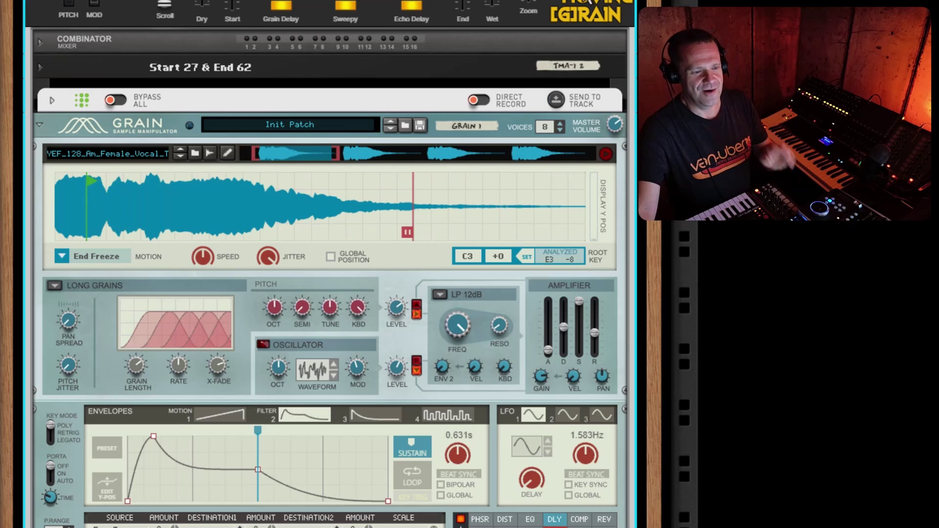
{"action": "scroll", "coordinate": [606, 7], "scroll_direction": "down", "scroll_amount": 3}
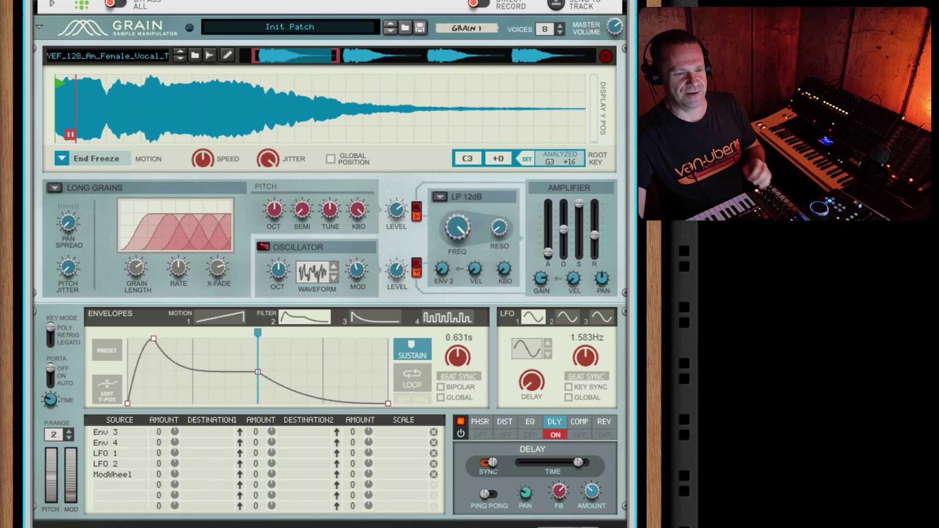
{"action": "scroll", "coordinate": [406, 16], "scroll_direction": "up", "scroll_amount": 6}
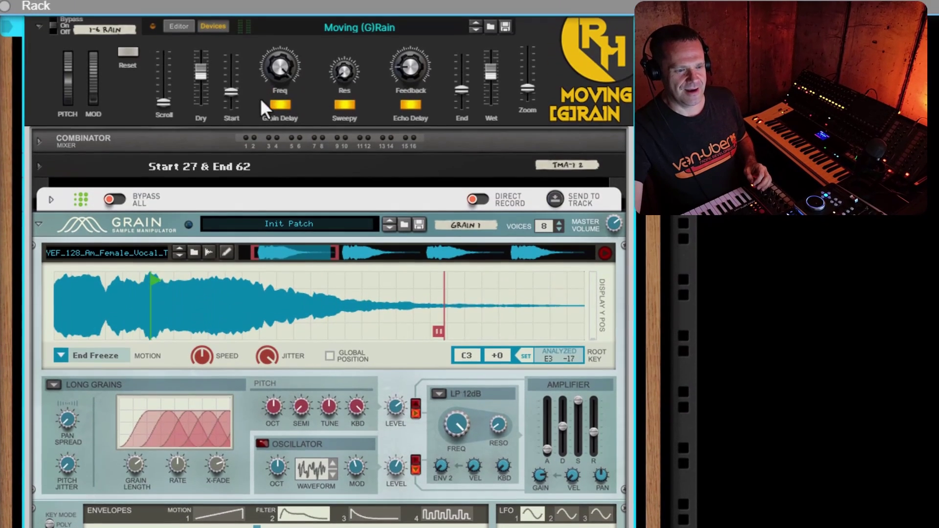
Step: Turn the Combinator's Grain Delay off and back on, keeping the Moving (G)Rain Combinator selected
{"action": "left_click", "coordinate": [278, 105]}
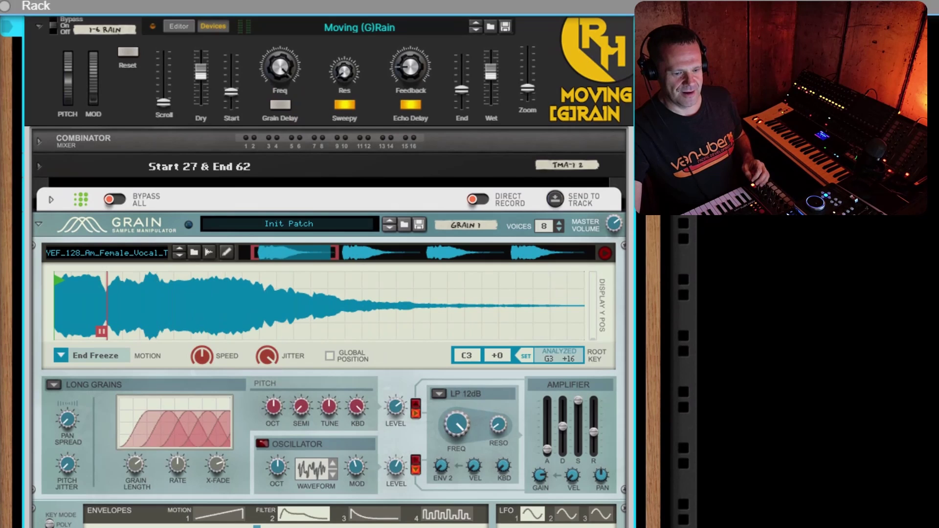
{"action": "left_click", "coordinate": [287, 104]}
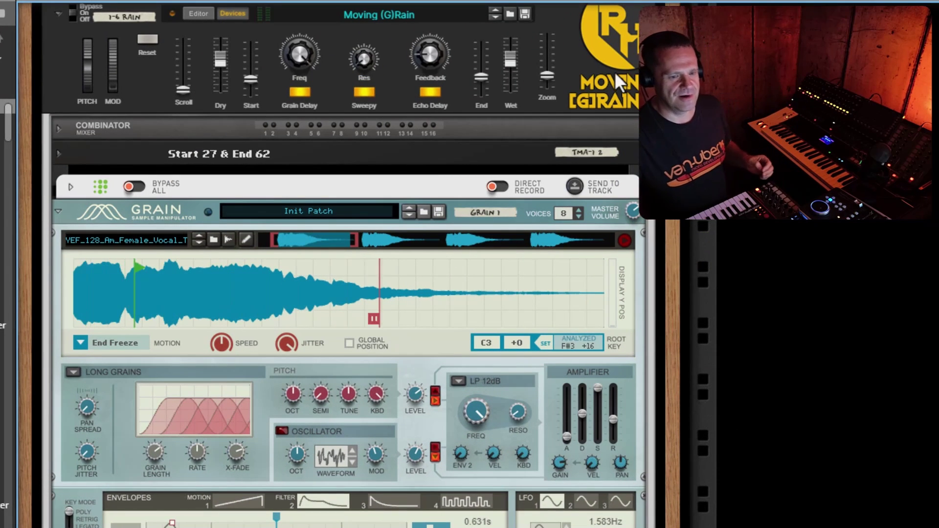
{"action": "left_click", "coordinate": [615, 71]}
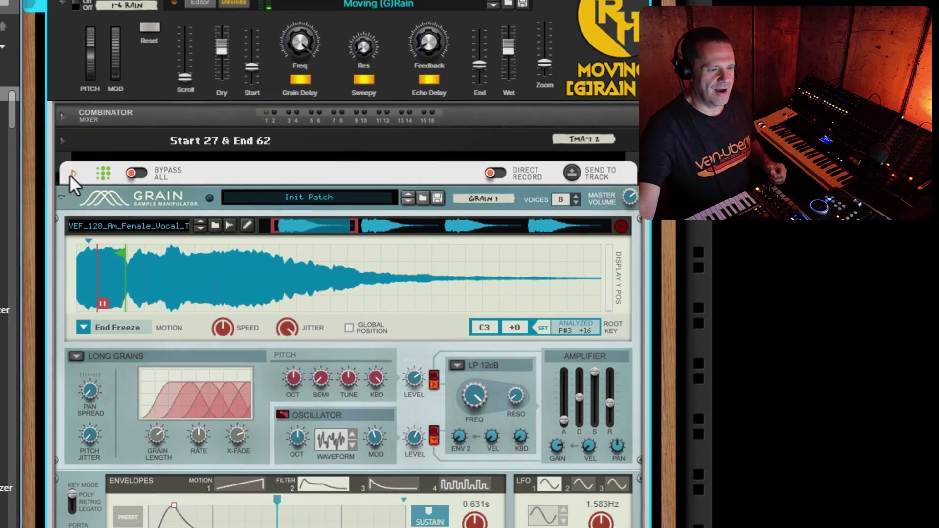
Step: Unfold the Bassline Generator player above Grain 1, try 64 steps for pattern 1, and undo the change
{"action": "left_click", "coordinate": [70, 187]}
{"action": "left_click", "coordinate": [213, 100]}
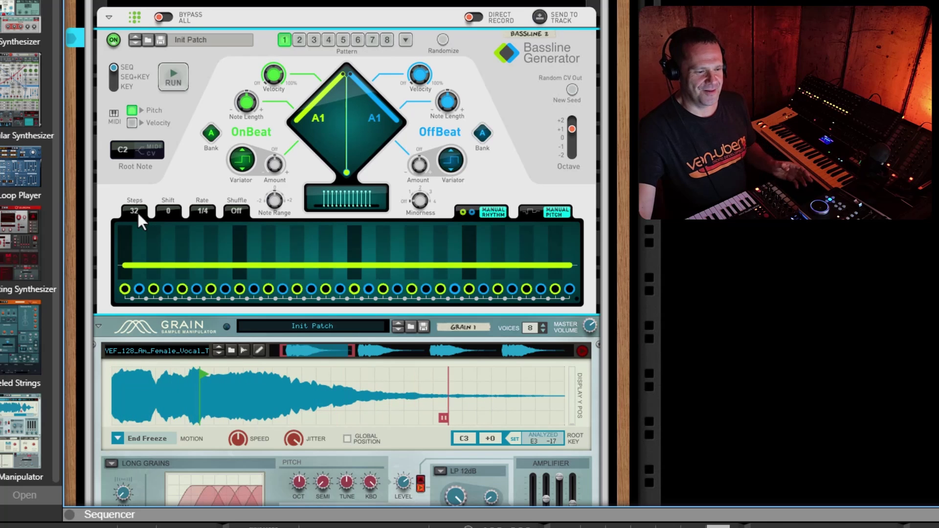
{"action": "left_click_drag", "start_coordinate": [137, 210], "coordinate": [150, 28]}
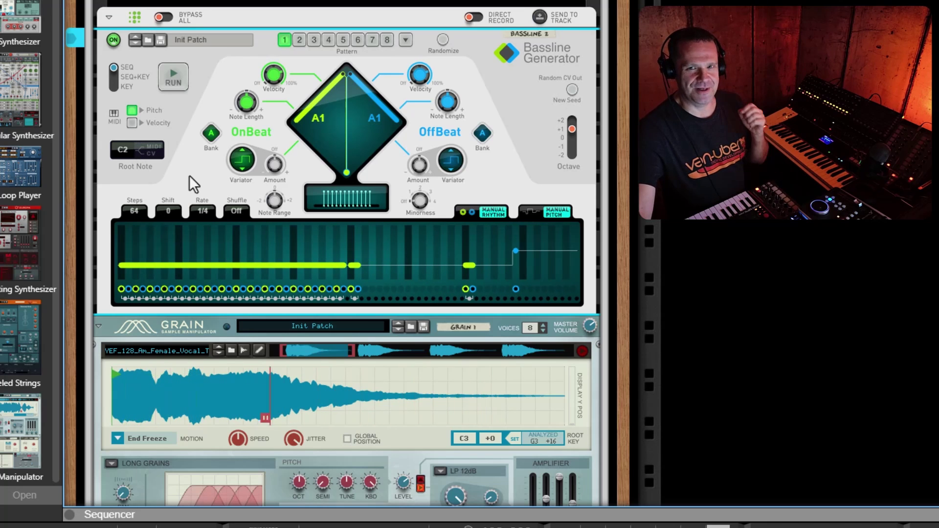
{"action": "key", "text": "ctrl+z"}
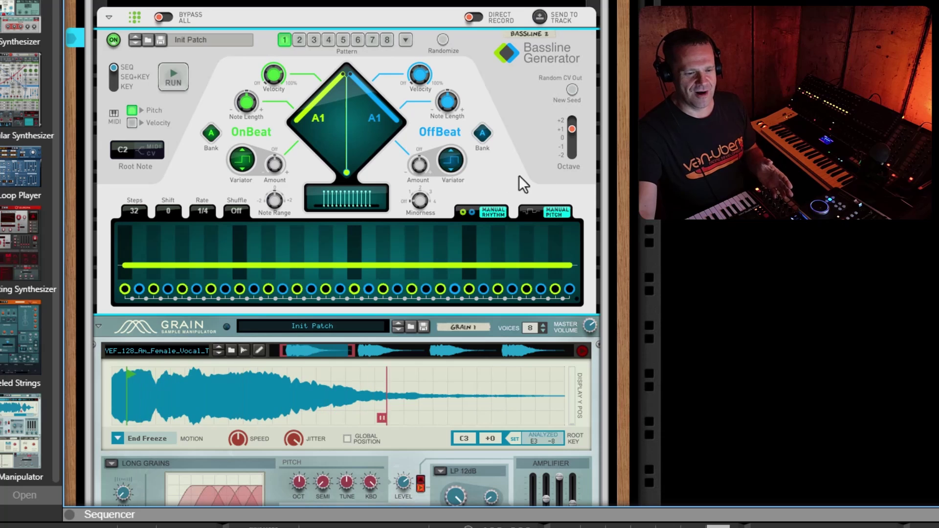
Step: Look at the Bassline Generator's pattern 2, switch to pattern 3, and play it back briefly
{"action": "left_click", "coordinate": [314, 40]}
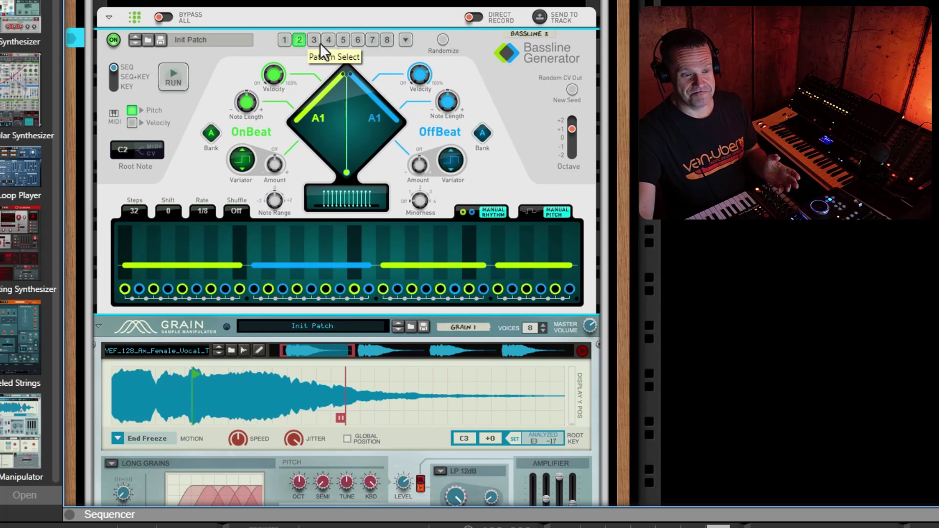
{"action": "scroll", "coordinate": [107, 299], "scroll_direction": "down", "scroll_amount": 4}
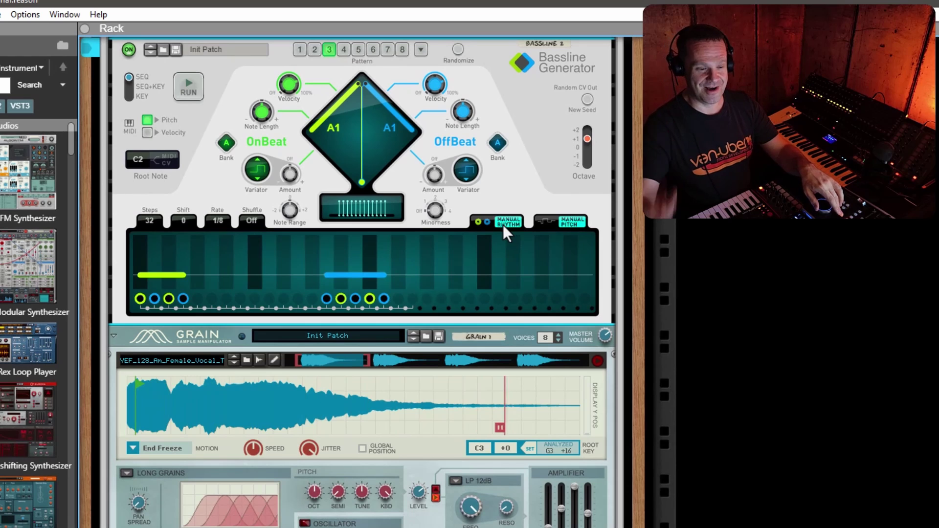
{"action": "key", "text": "space"}
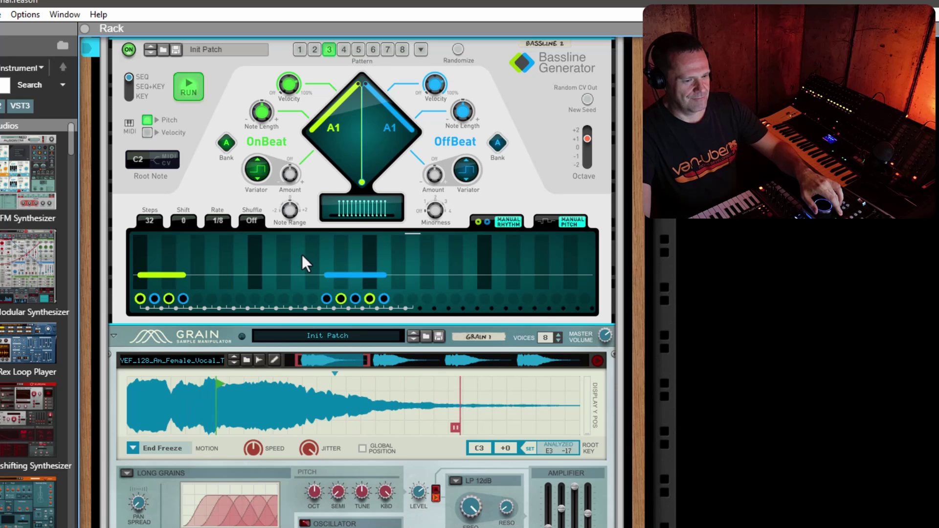
{"action": "key", "text": "space"}
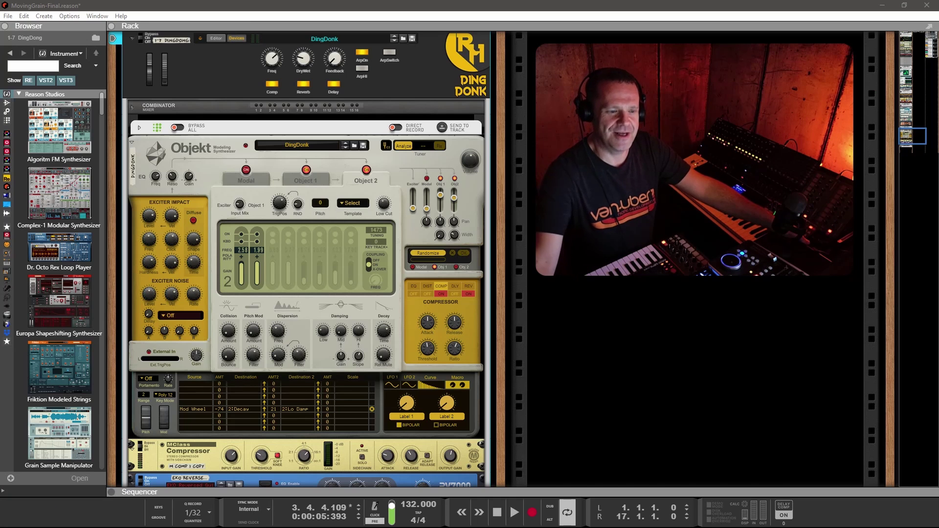
Step: Select the DingDonk Combinator and play the song for a few bars to hear its part
{"action": "left_click", "coordinate": [432, 92]}
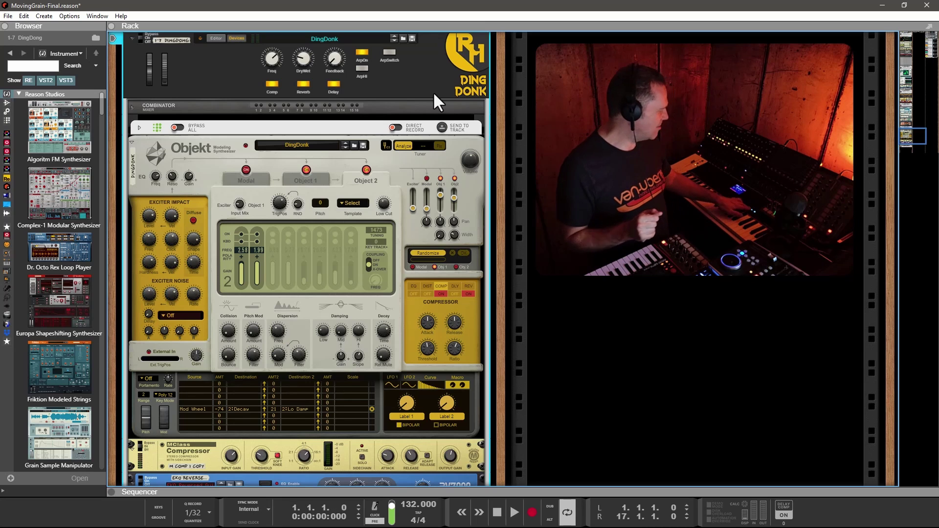
{"action": "key", "text": "space"}
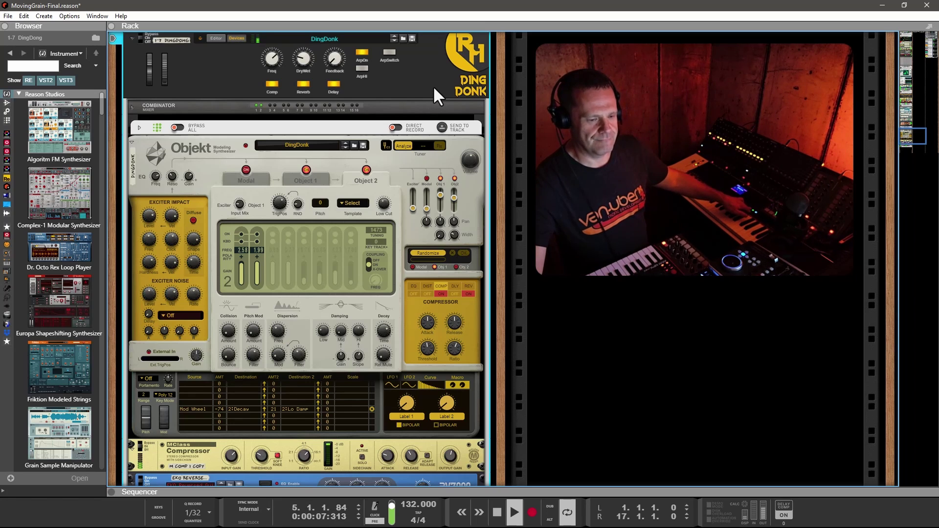
{"action": "key", "text": "space"}
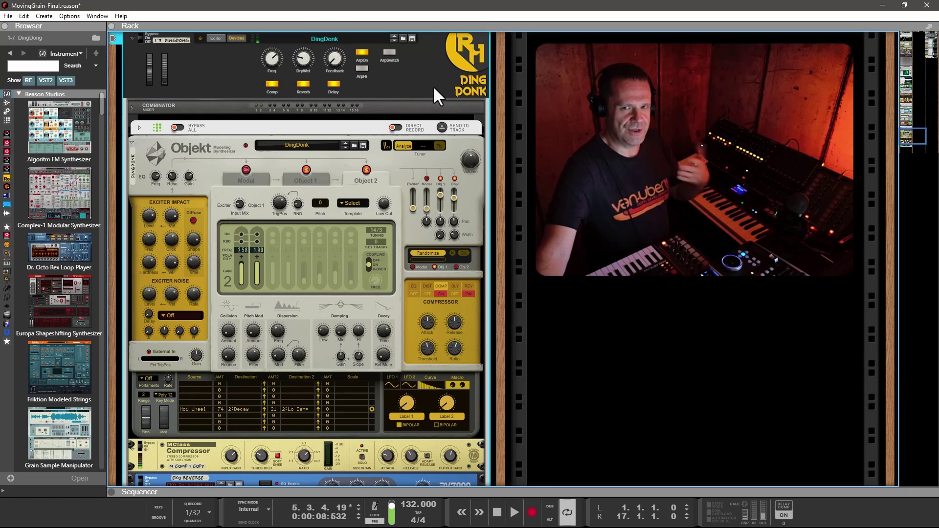
Step: Turn on ArpHi in the DingDonk Combinator and unfold its players, selecting the Chord Sequencer
{"action": "left_click", "coordinate": [362, 67]}
{"action": "left_click", "coordinate": [139, 129]}
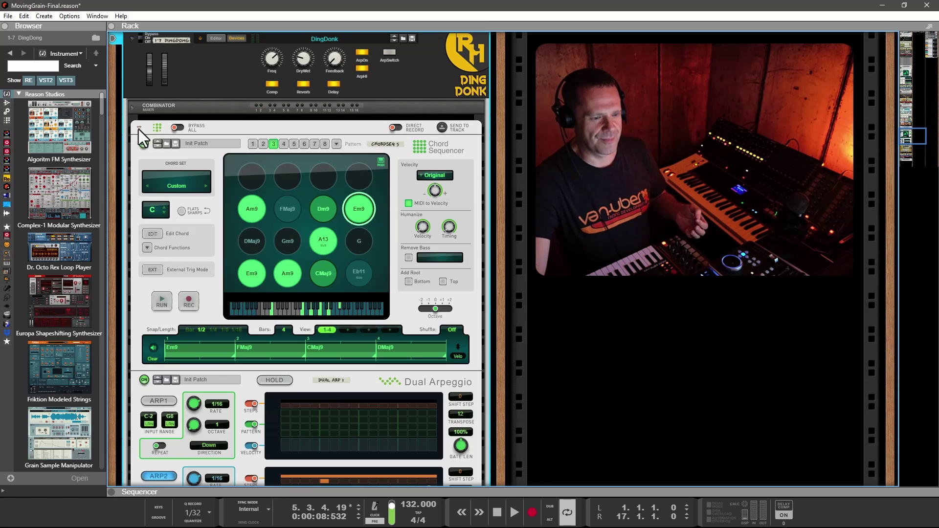
{"action": "left_click", "coordinate": [198, 241]}
Step: Check the rear connections of the Chord Sequencer and Dual Arpeggio, and return to the front with the Dual Arpeggio selected
{"action": "key", "text": "Tab"}
{"action": "scroll", "coordinate": [271, 278], "scroll_direction": "down", "scroll_amount": 5}
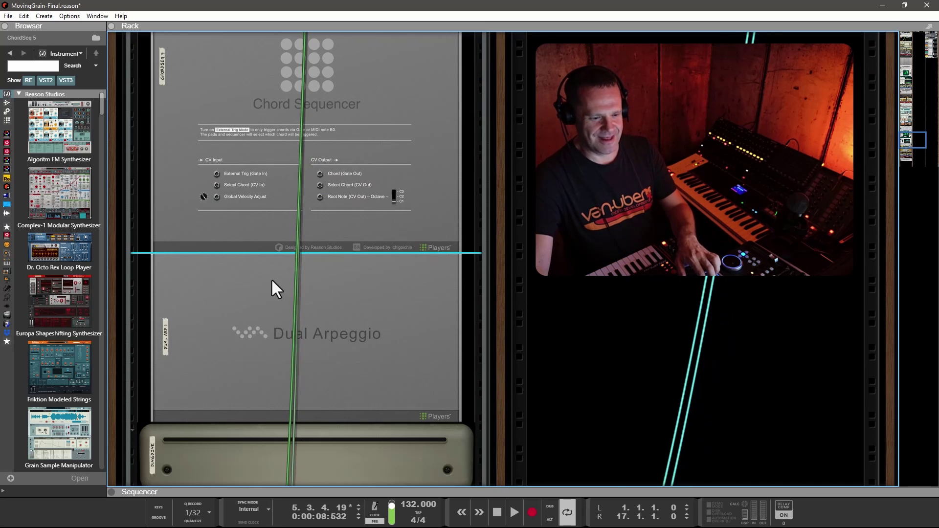
{"action": "scroll", "coordinate": [269, 212], "scroll_direction": "up", "scroll_amount": 3}
{"action": "key", "text": "Tab"}
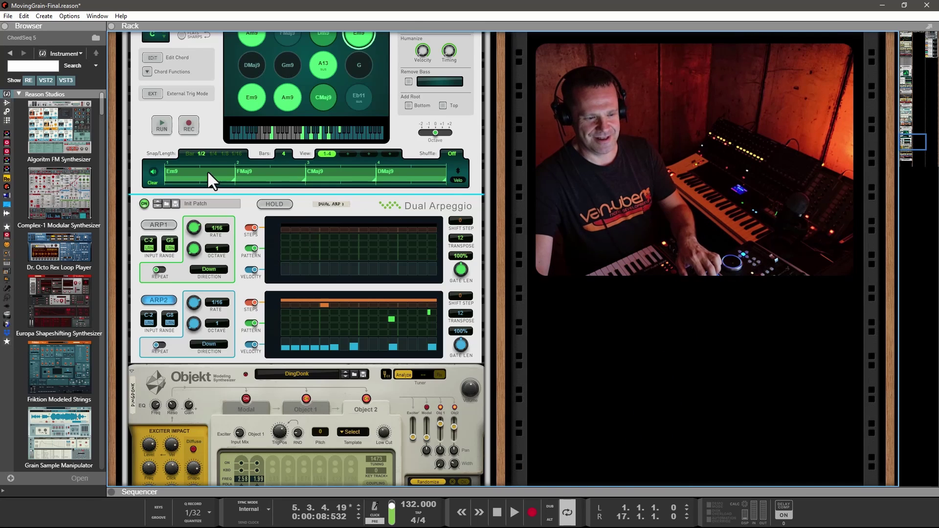
{"action": "scroll", "coordinate": [207, 171], "scroll_direction": "up", "scroll_amount": 3}
{"action": "left_click", "coordinate": [248, 281]}
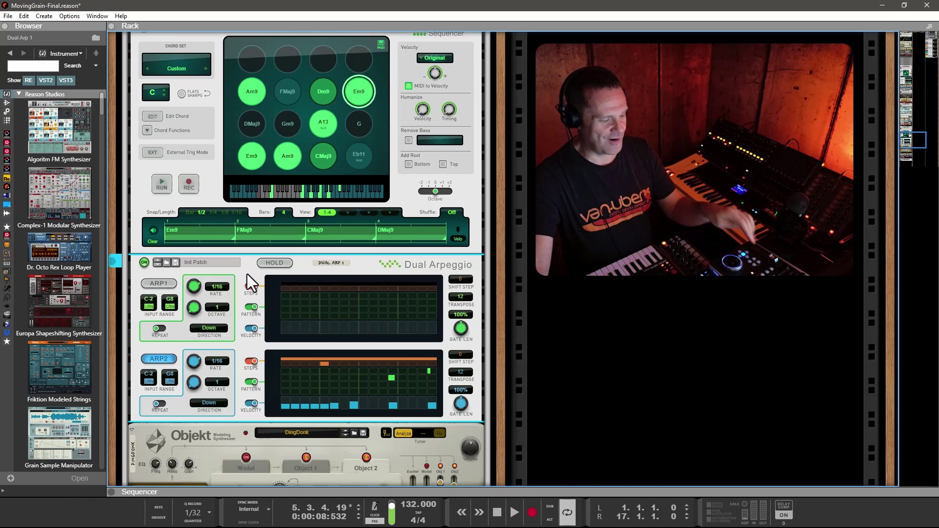
Step: During playback, turn off DingDonk's ArpHi and compare the two Dual Arpeggio patterns using ArpSwitch, leaving ArpSwitch off
{"action": "key", "text": "space"}
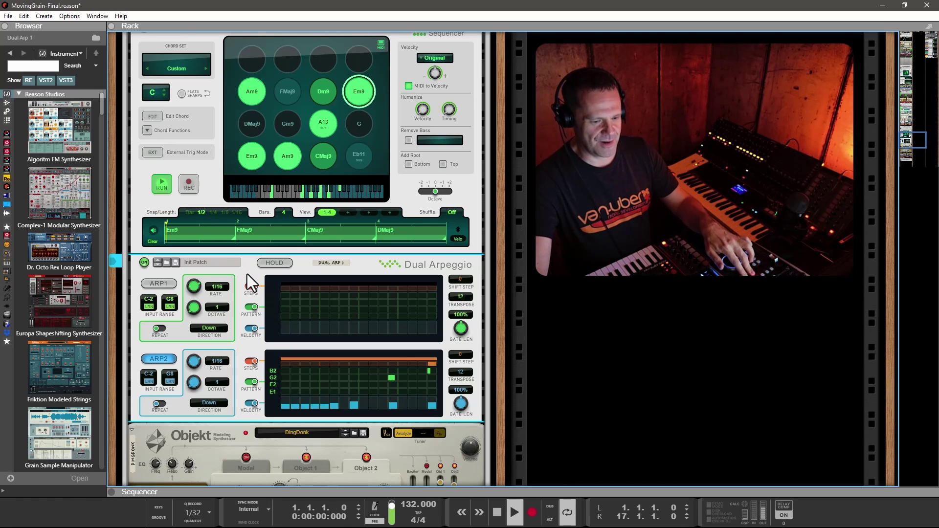
{"action": "scroll", "coordinate": [400, 191], "scroll_direction": "up", "scroll_amount": 4}
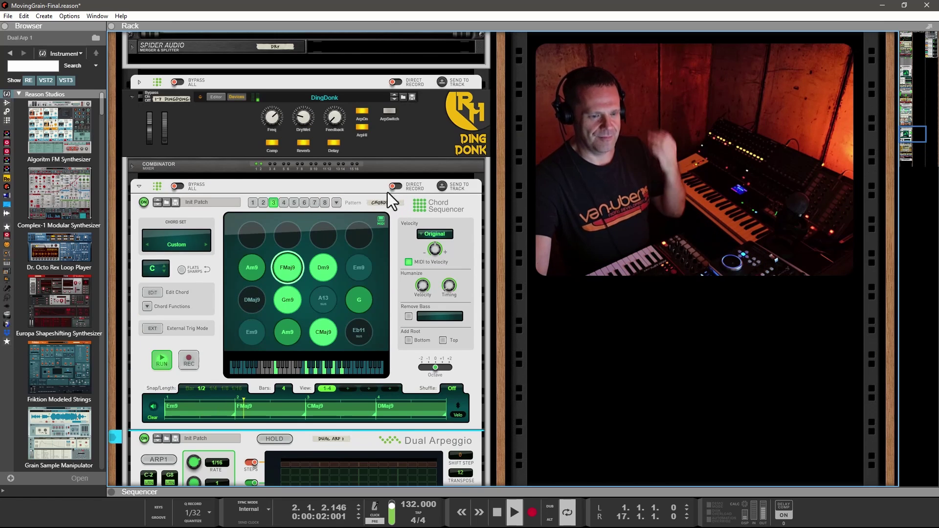
{"action": "left_click", "coordinate": [363, 129]}
{"action": "scroll", "coordinate": [389, 120], "scroll_direction": "down", "scroll_amount": 3}
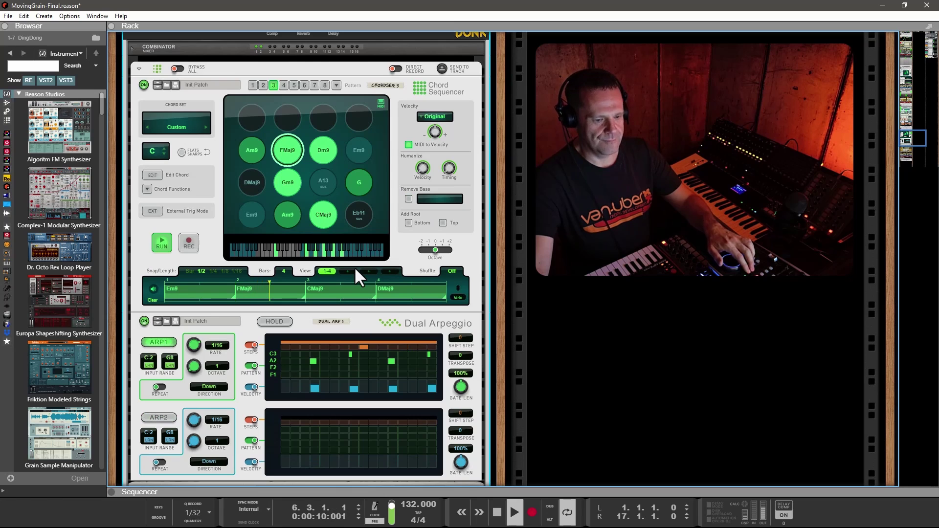
{"action": "scroll", "coordinate": [383, 119], "scroll_direction": "up", "scroll_amount": 2}
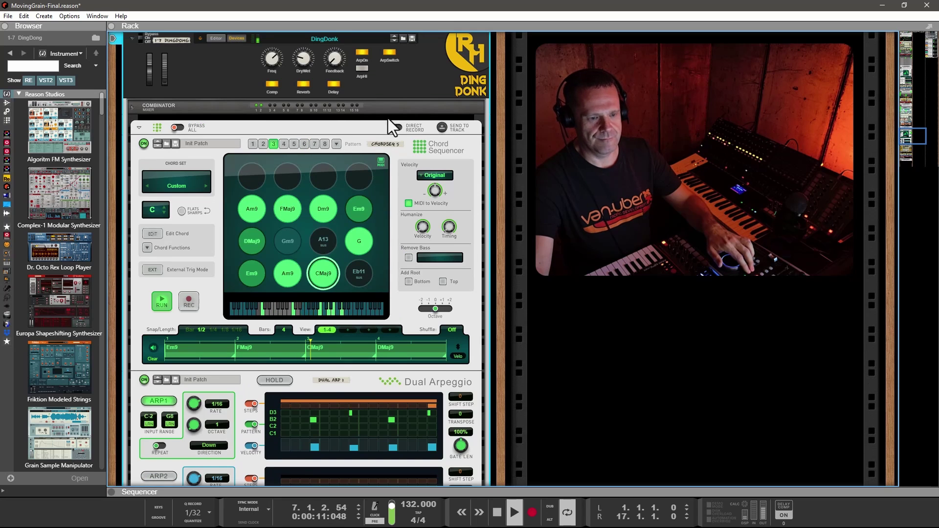
{"action": "left_click", "coordinate": [389, 51]}
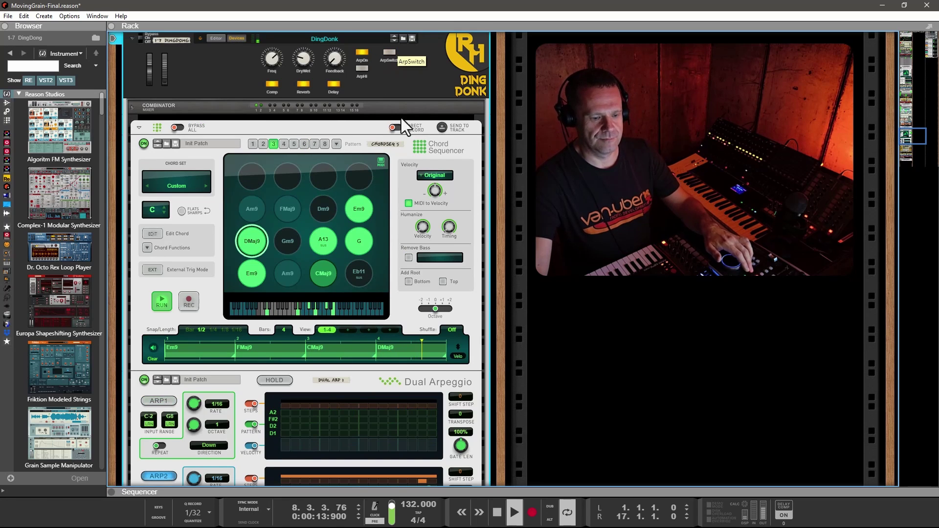
{"action": "scroll", "coordinate": [403, 161], "scroll_direction": "down", "scroll_amount": 4}
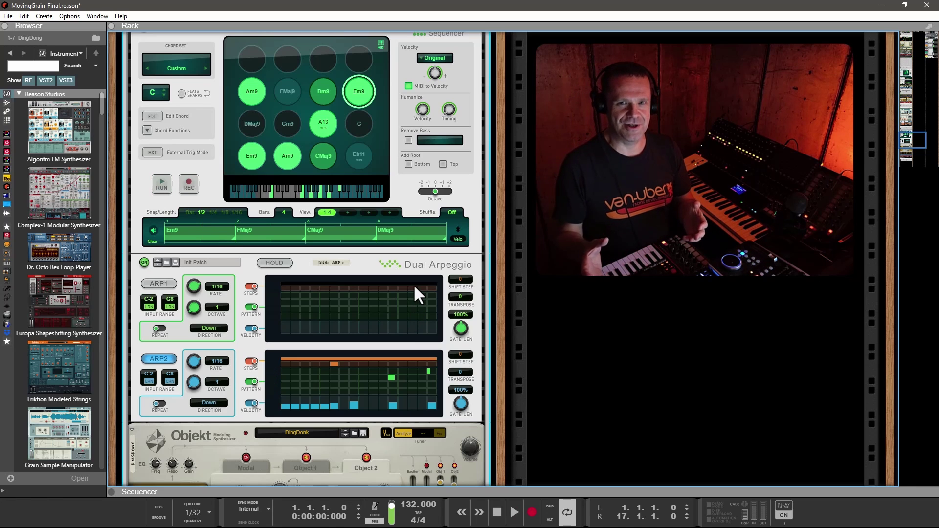
Step: Go to the ShiftStrings Combinator and play the song to hear its string part
{"action": "key", "text": "Down"}
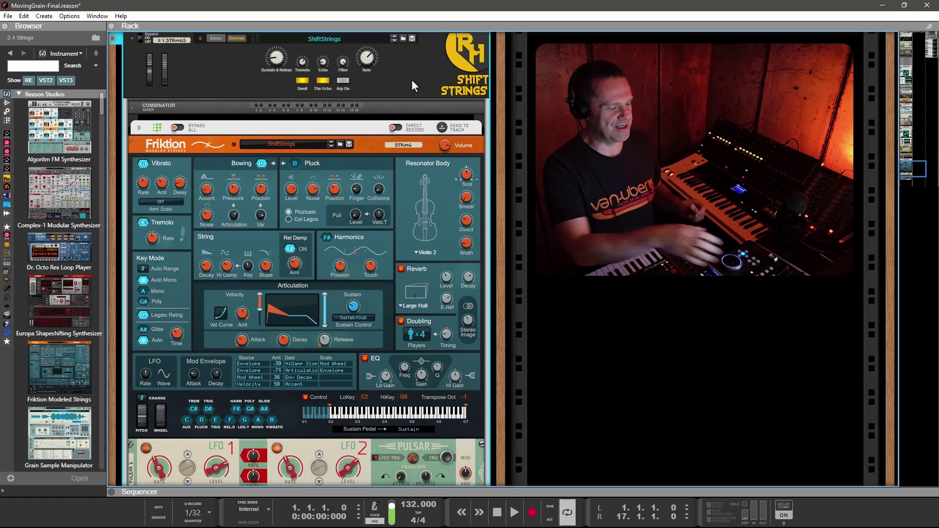
{"action": "key", "text": "space"}
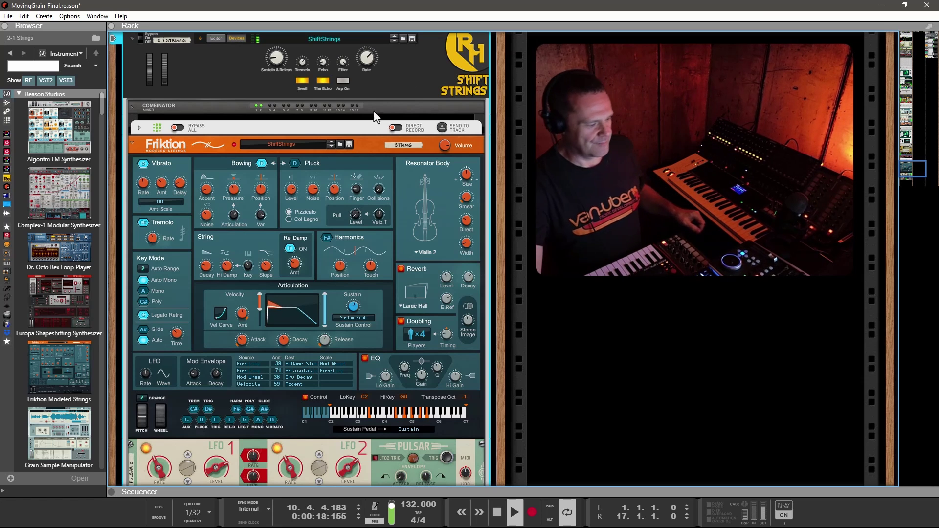
Step: Select the Friktion device, inspect the Chord Sequencer and Dual Arpeggio players above it, and fold the players away
{"action": "left_click", "coordinate": [220, 149]}
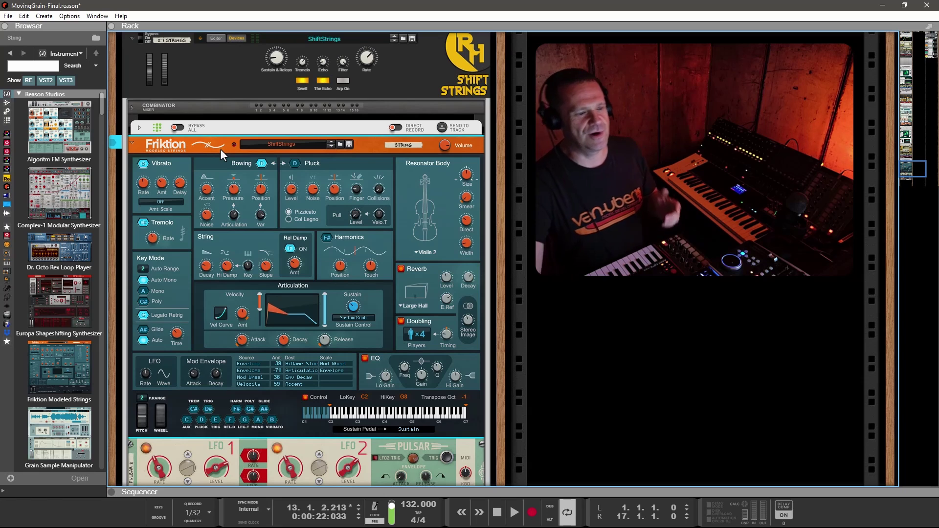
{"action": "left_click", "coordinate": [139, 129]}
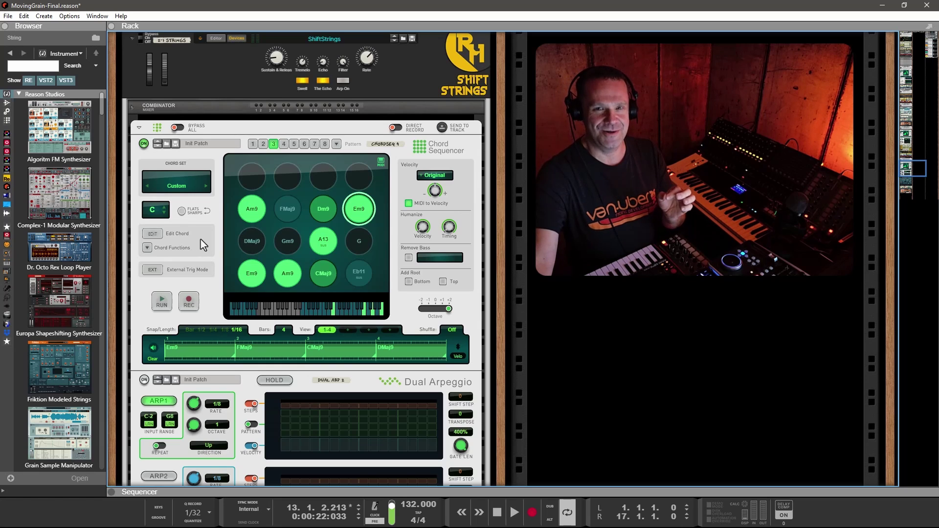
{"action": "left_click", "coordinate": [139, 129]}
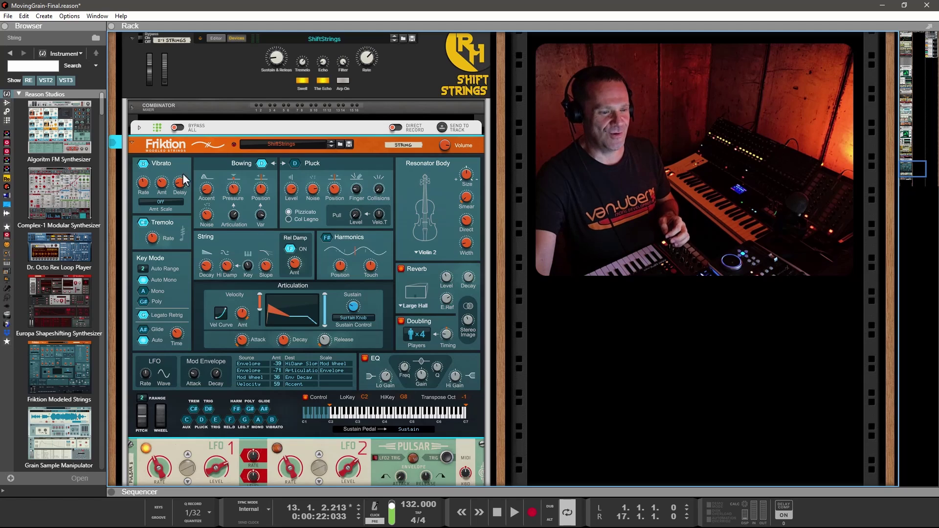
Step: Look over Friktion's vibrato, bowing, articulation and modulation settings, and select the Pulsar 2 device below it
{"action": "scroll", "coordinate": [351, 293], "scroll_direction": "down", "scroll_amount": 3}
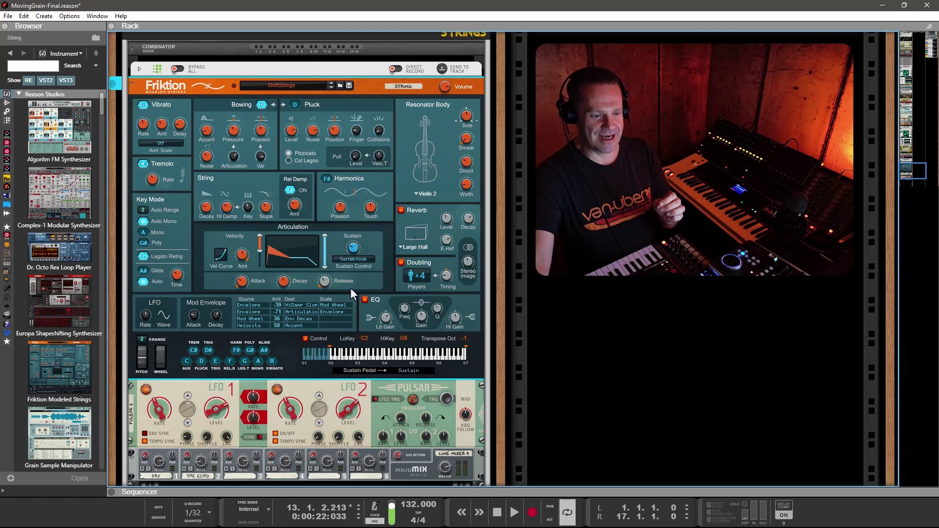
{"action": "scroll", "coordinate": [359, 262], "scroll_direction": "up", "scroll_amount": 3}
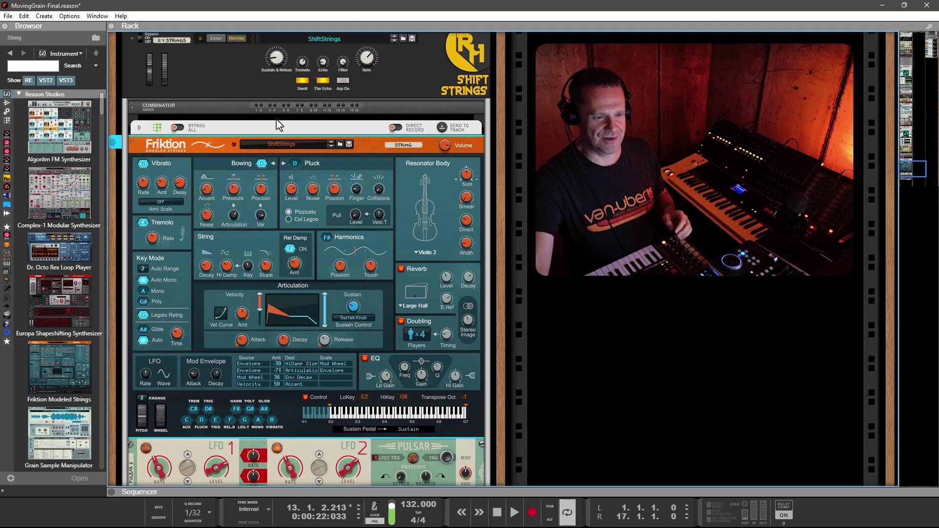
{"action": "scroll", "coordinate": [337, 308], "scroll_direction": "down", "scroll_amount": 4}
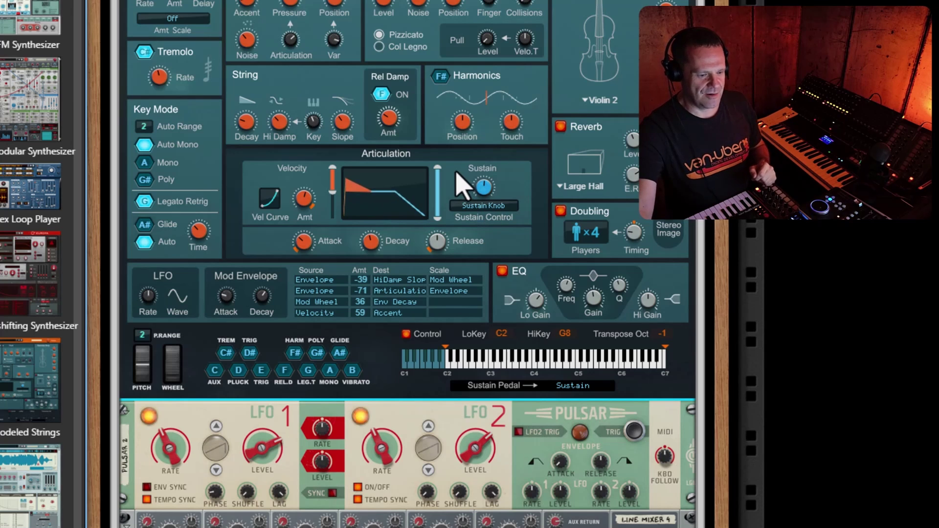
{"action": "scroll", "coordinate": [424, 276], "scroll_direction": "down", "scroll_amount": 2}
{"action": "left_click", "coordinate": [419, 332]}
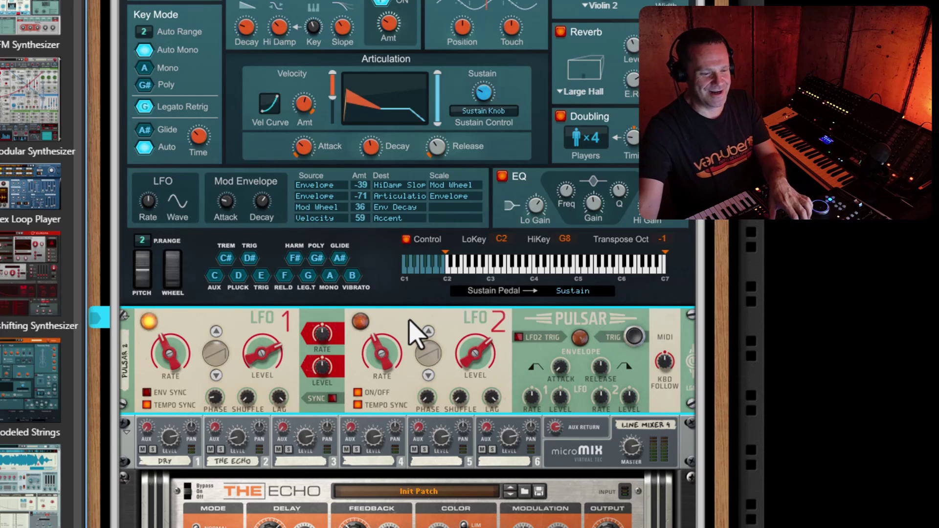
Step: Trace the cable from Pulsar 2's LFO 2 output on the rack's rear to the ShiftStrings Combinator's Sustain & Release CV input
{"action": "key", "text": "Tab"}
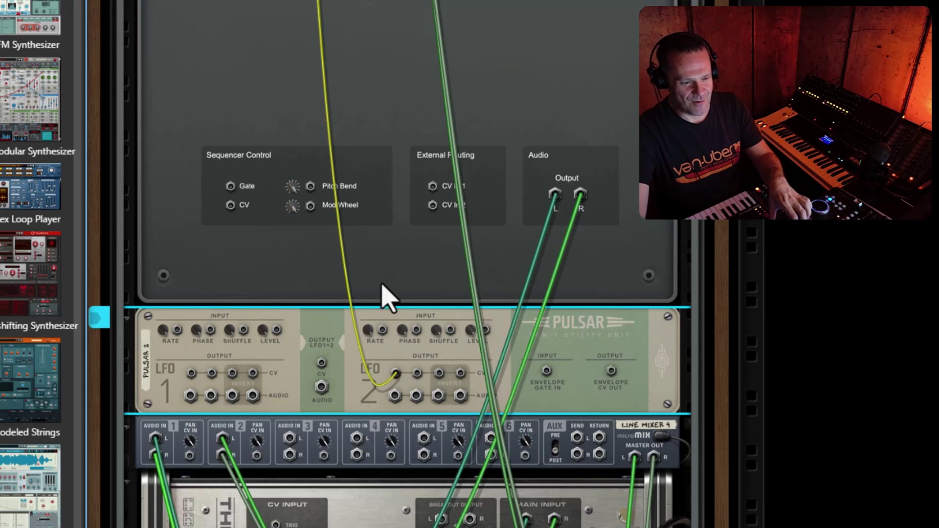
{"action": "scroll", "coordinate": [388, 294], "scroll_direction": "up", "scroll_amount": 8}
{"action": "left_click", "coordinate": [327, 75]}
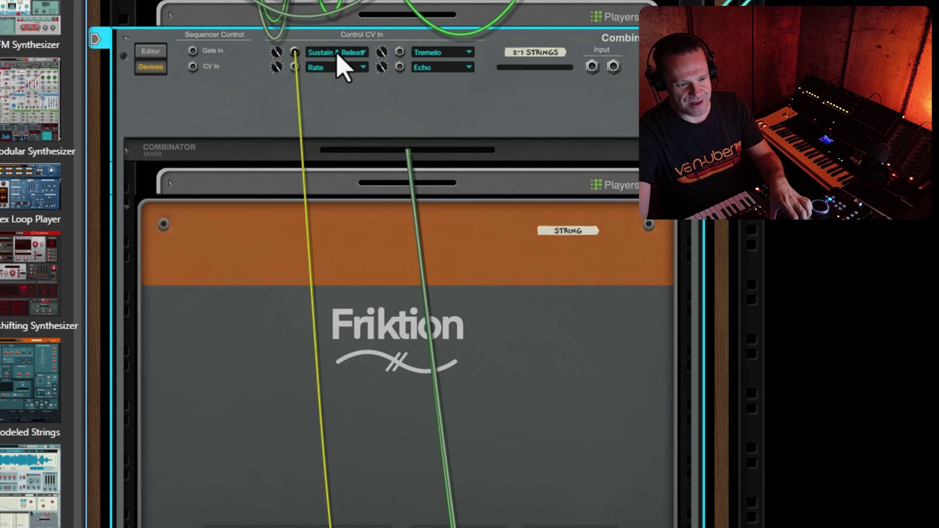
{"action": "left_click", "coordinate": [335, 53]}
{"action": "left_click", "coordinate": [346, 41]}
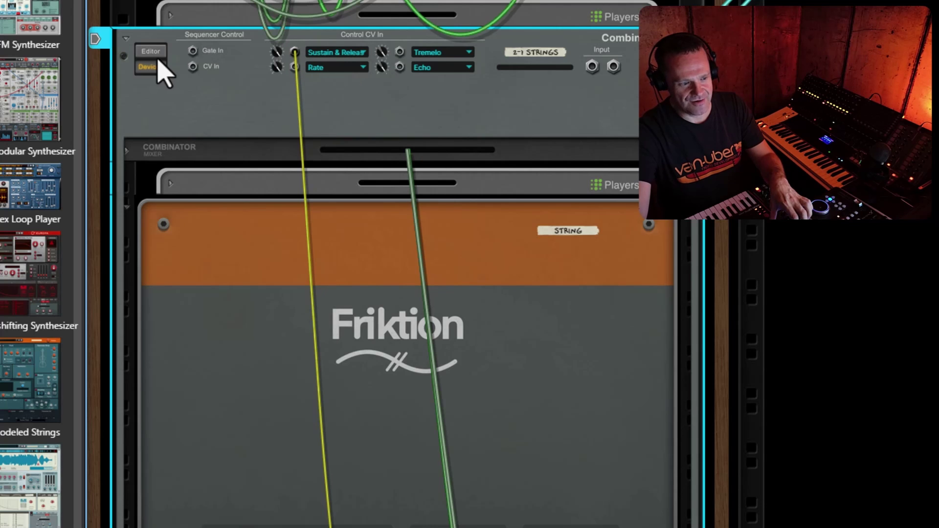
Step: Return to the rack's front, open the ShiftStrings Combinator's editor and show the mappings of the String (Friktion) device
{"action": "key", "text": "Tab"}
{"action": "left_click", "coordinate": [256, 98]}
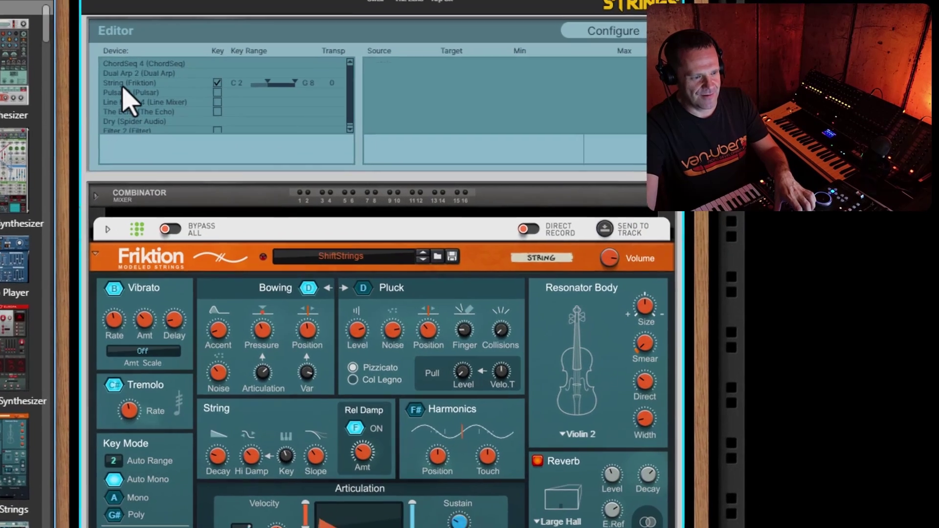
{"action": "left_click", "coordinate": [123, 84]}
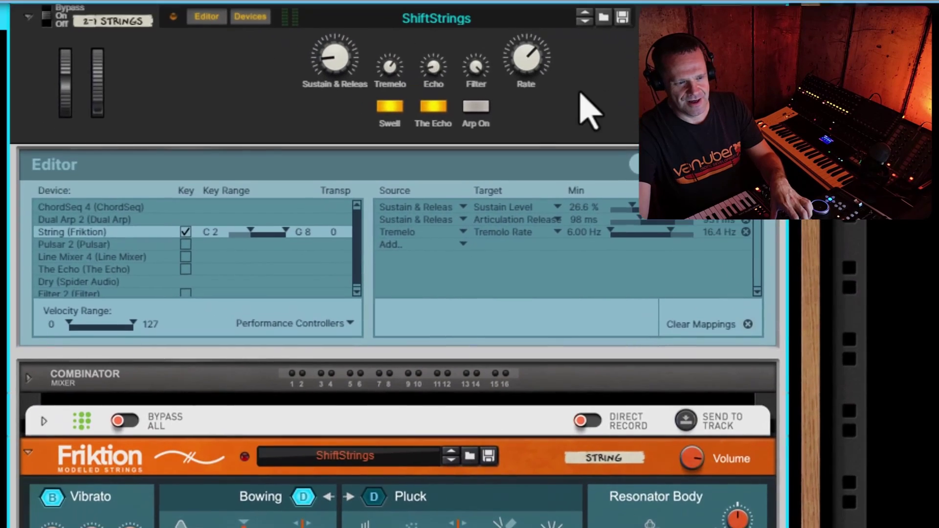
Step: Recheck the Sustain & Release CV connection on the Combinator's rear, return to the front and close its editor
{"action": "key", "text": "Tab"}
{"action": "scroll", "coordinate": [315, 159], "scroll_direction": "up", "scroll_amount": 3}
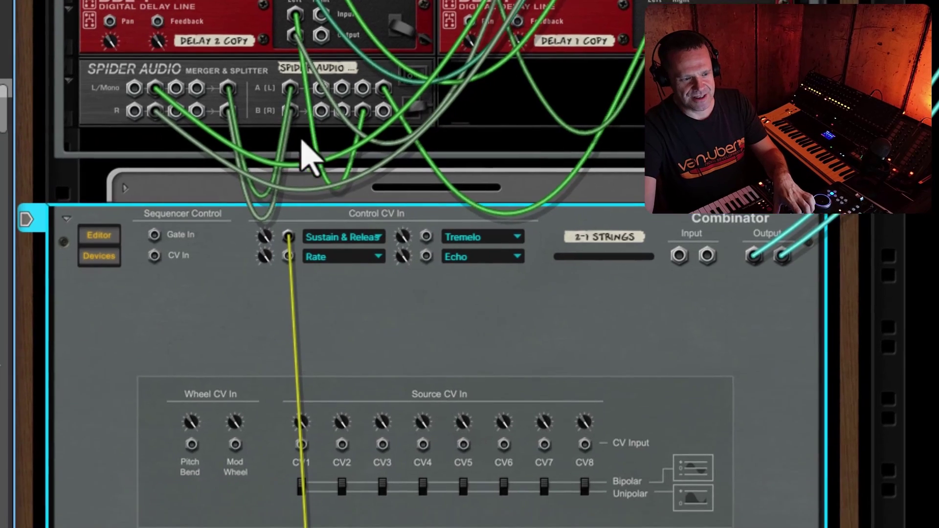
{"action": "mouse_move", "coordinate": [293, 204]}
{"action": "left_mouse_down"}
{"action": "mouse_move", "coordinate": [299, 231]}
{"action": "mouse_move", "coordinate": [294, 205]}
{"action": "left_mouse_up"}
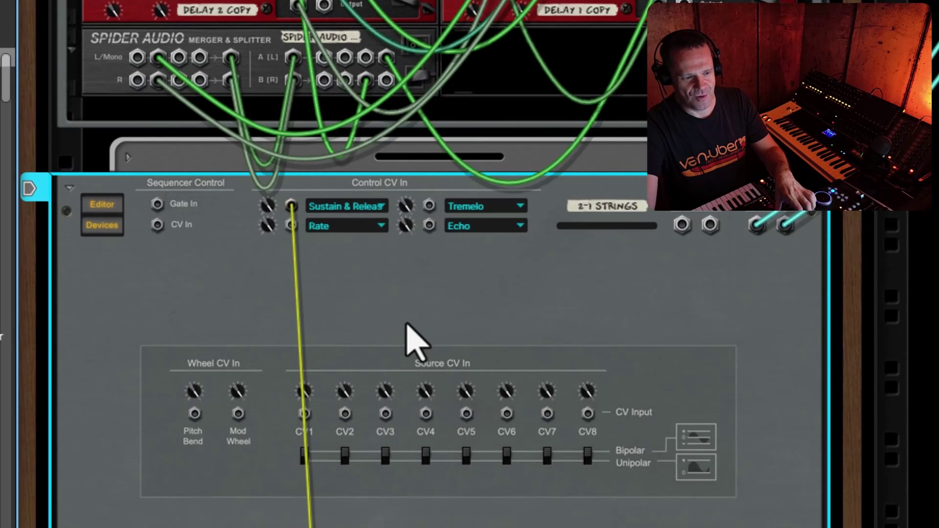
{"action": "key", "text": "Tab"}
{"action": "left_click", "coordinate": [251, 190]}
Step: Inspect Pulsar 2's LFO 2 rate, waveform and level along with its rear output connection
{"action": "scroll", "coordinate": [345, 263], "scroll_direction": "down", "scroll_amount": 10}
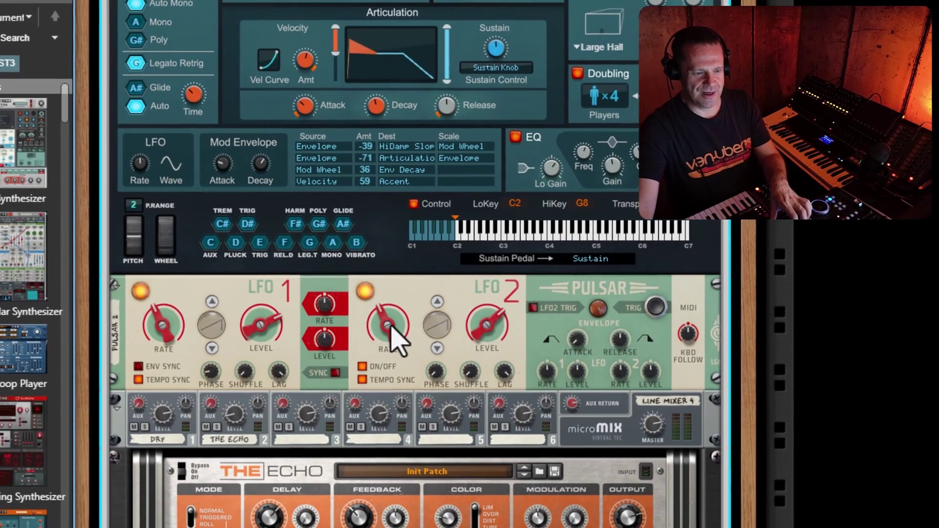
{"action": "mouse_move", "coordinate": [402, 338]}
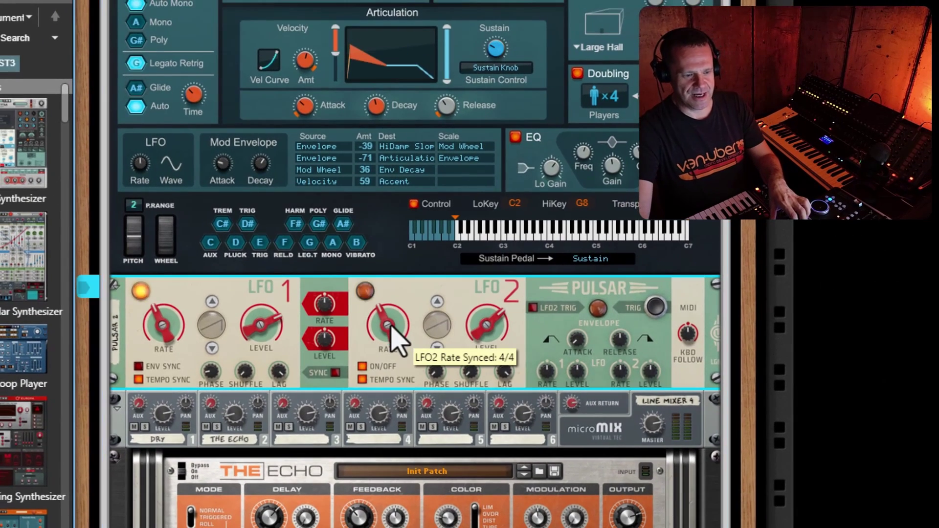
{"action": "key", "text": "Tab"}
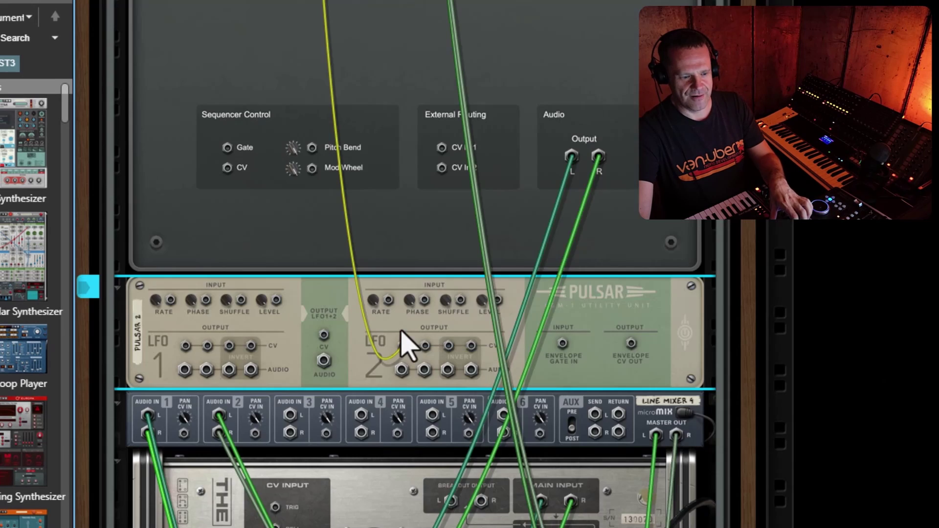
{"action": "key", "text": "Tab"}
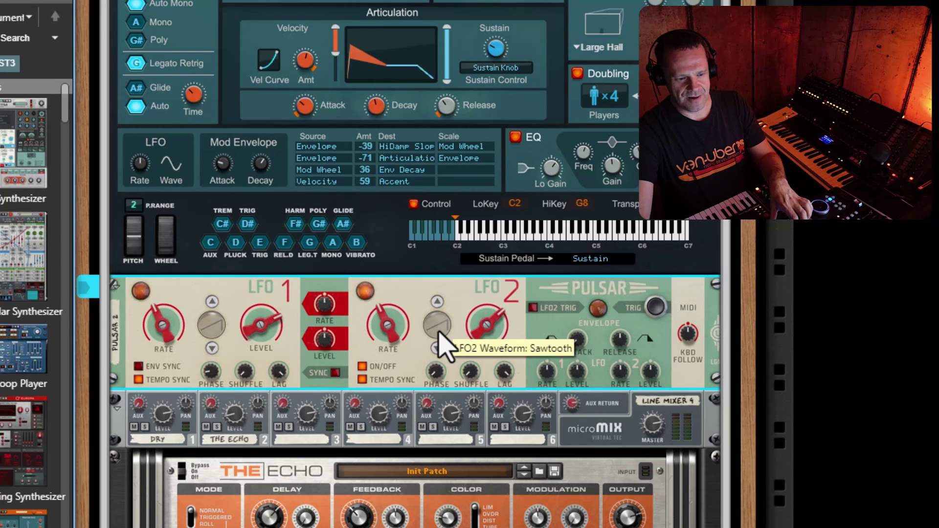
{"action": "mouse_move", "coordinate": [487, 332]}
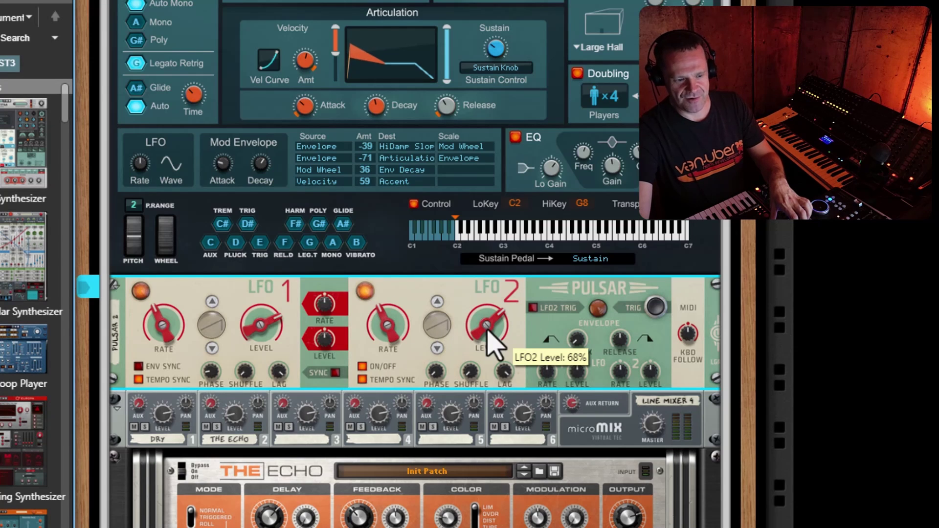
{"action": "mouse_move", "coordinate": [513, 382]}
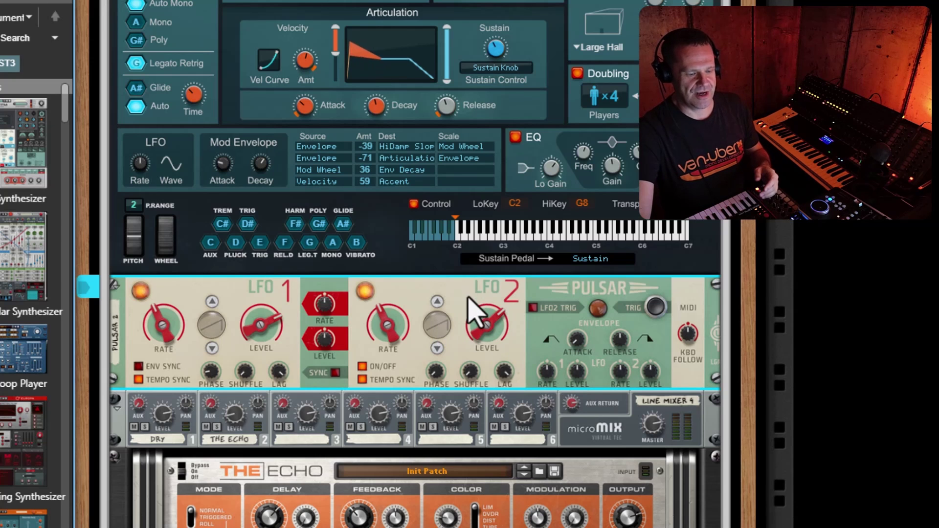
Step: Turn on Arp On in the ShiftStrings Combinator and unfold the Chord Sequencer and Dual Arpeggio players above Friktion
{"action": "scroll", "coordinate": [468, 298], "scroll_direction": "up", "scroll_amount": 10}
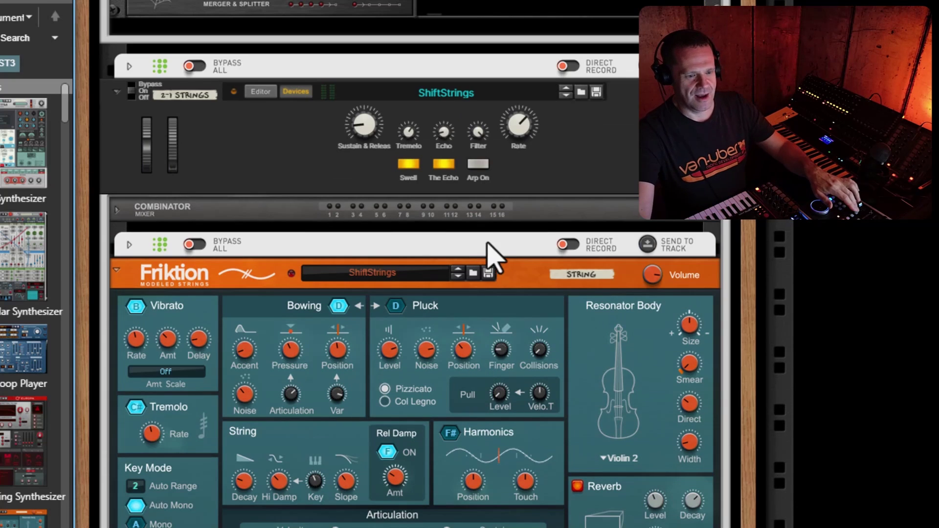
{"action": "left_click", "coordinate": [479, 165]}
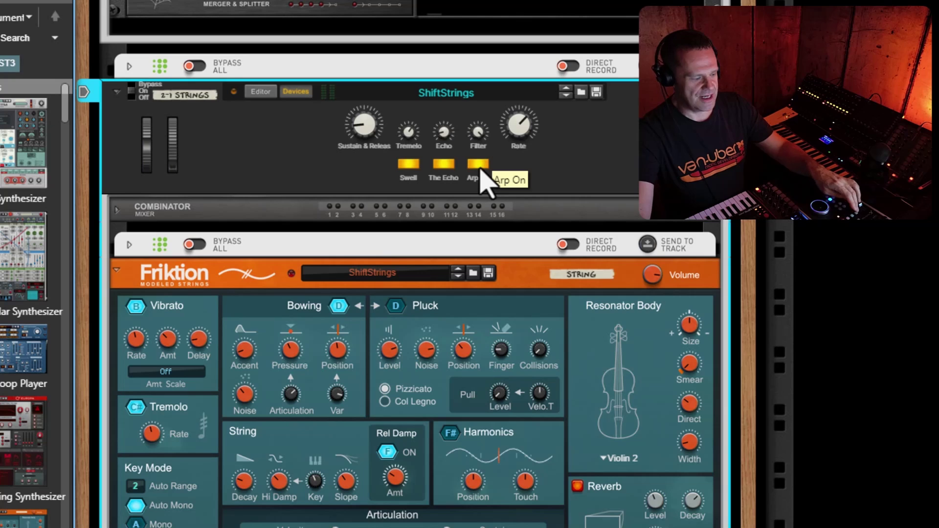
{"action": "left_click", "coordinate": [129, 245]}
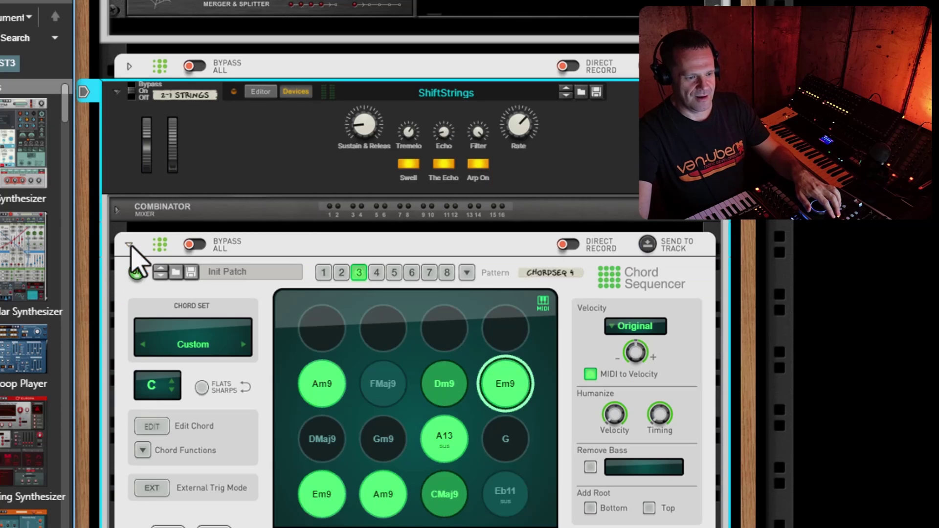
{"action": "scroll", "coordinate": [274, 357], "scroll_direction": "down", "scroll_amount": 8}
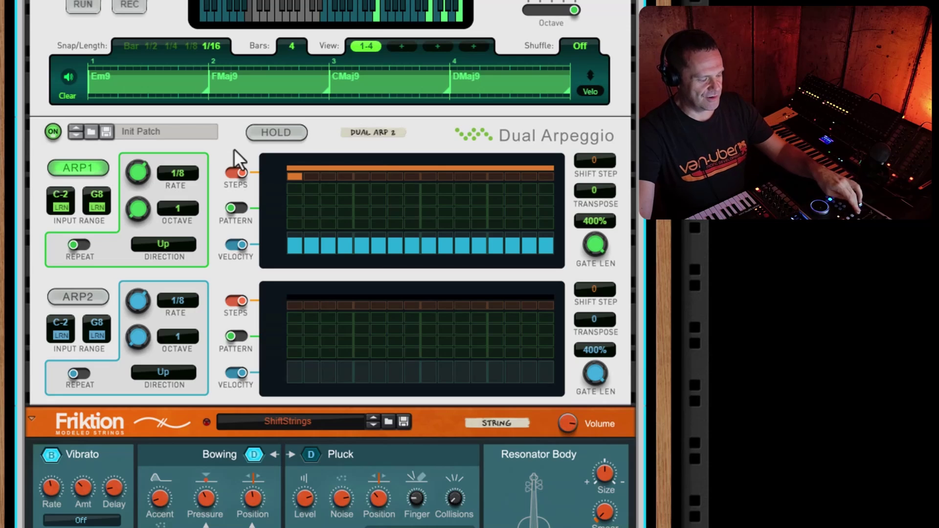
Step: Play and stop the song twice to hear the arpeggiated strings at different Dual Arpeggio rates, including 1/8 and 2/4
{"action": "key", "text": "space"}
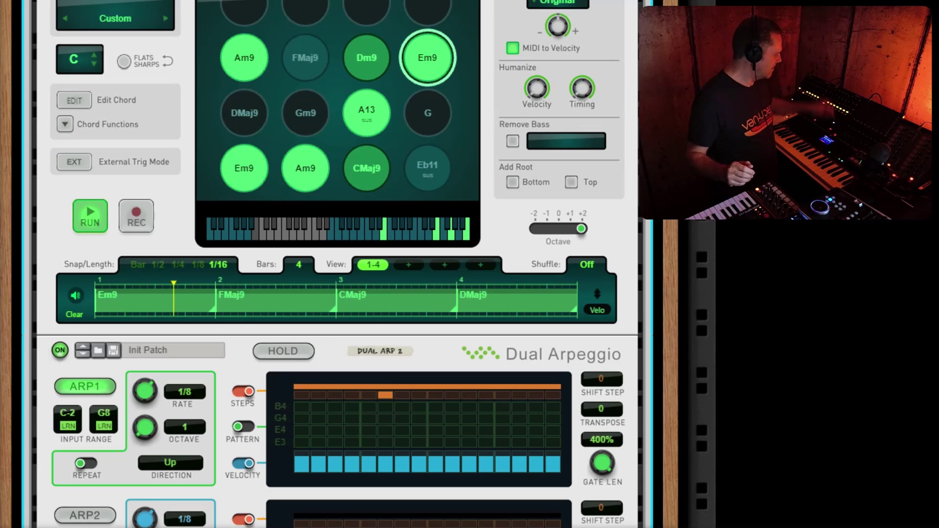
{"action": "key", "text": "space"}
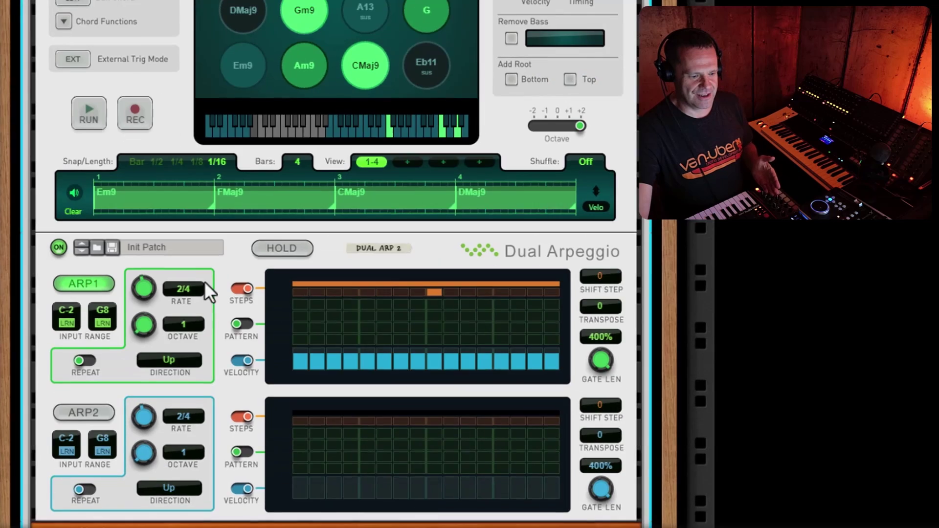
{"action": "scroll", "coordinate": [139, 281], "scroll_direction": "down", "scroll_amount": 2}
{"action": "scroll", "coordinate": [332, 200], "scroll_direction": "up", "scroll_amount": 5}
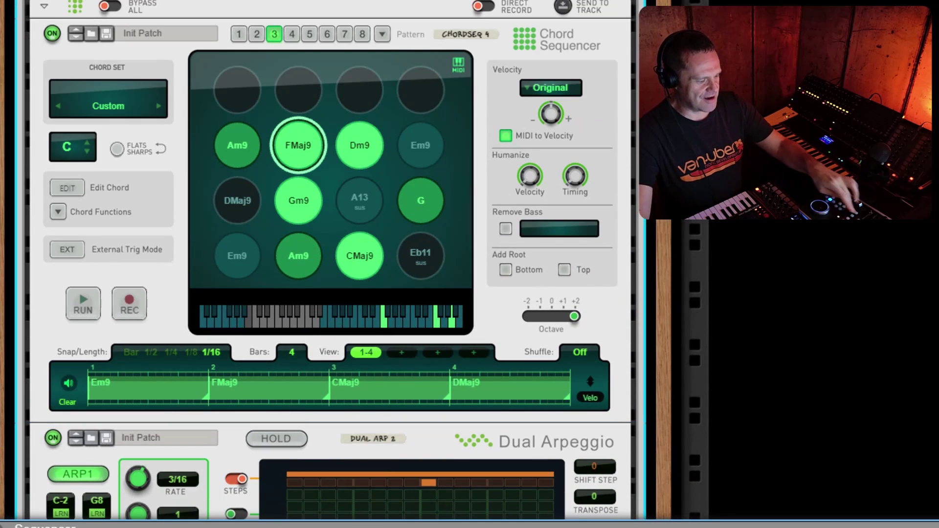
{"action": "key", "text": "space"}
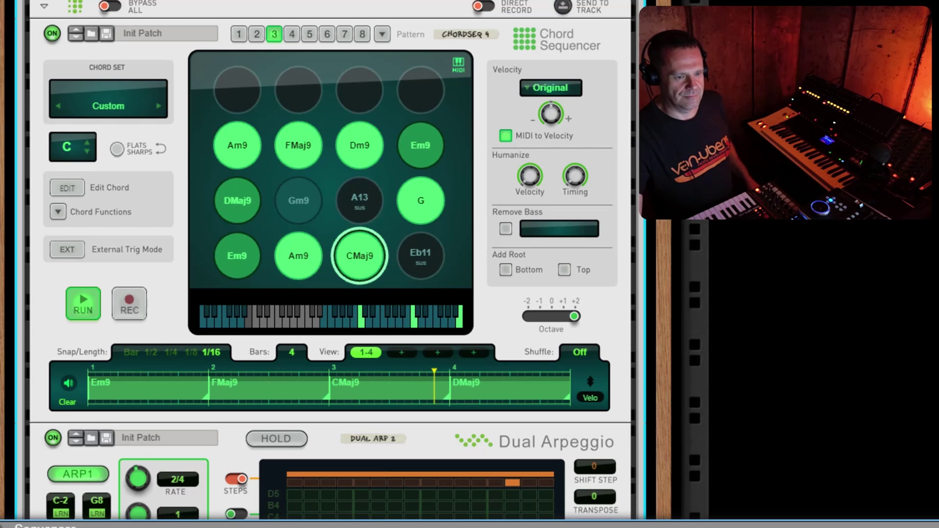
{"action": "key", "text": "space"}
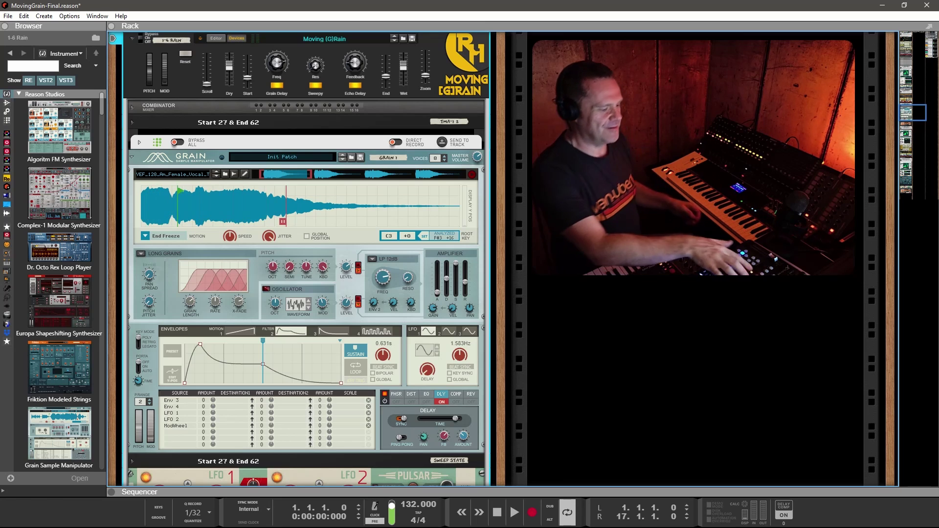
Step: Play the song from the start with the Moving (G)Rain Combinator in view
{"action": "key", "text": "space"}
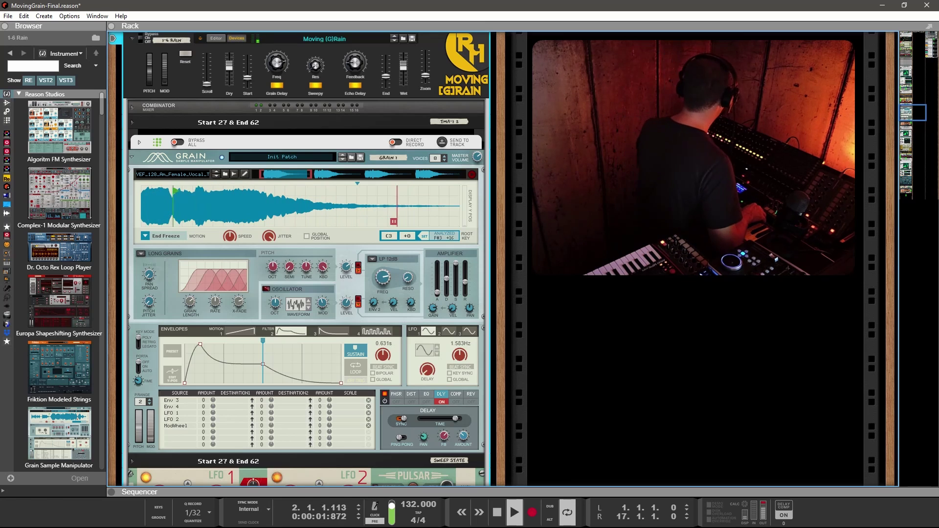